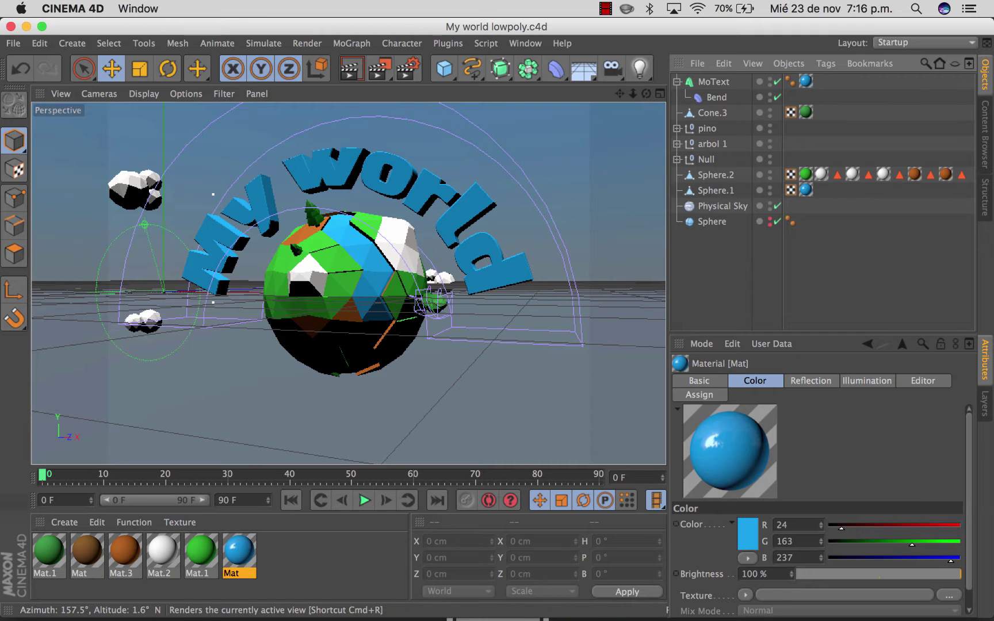
Render the finished low-poly 'My world' planet in the viewport as a preview
click(351, 68)
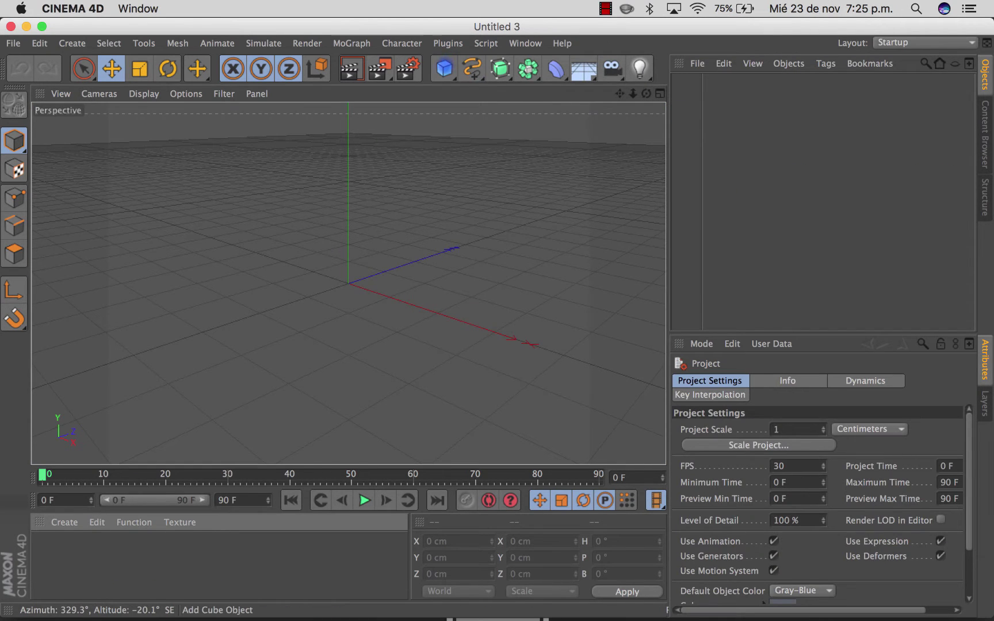
Add an Octahedron-type Sphere with its Phong tag removed, and create a new material Mat
click(443, 68)
click(725, 107)
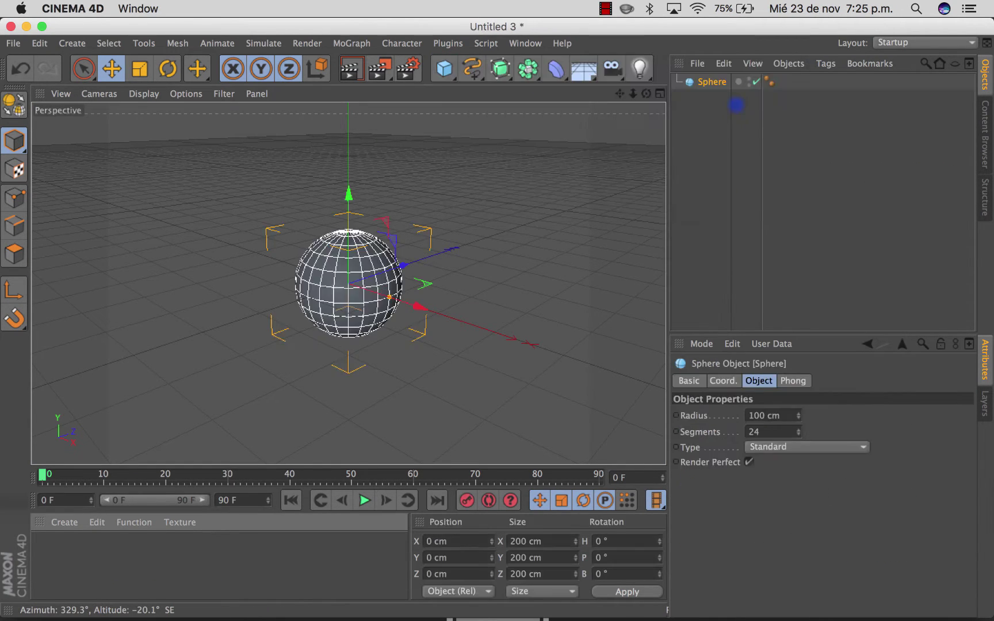
click(770, 83)
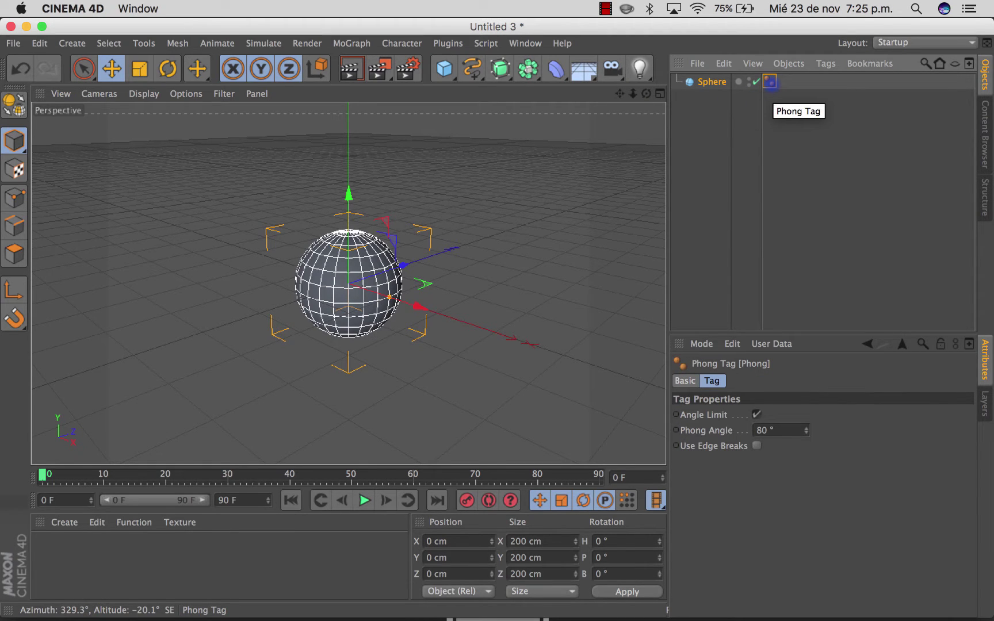
key(Delete)
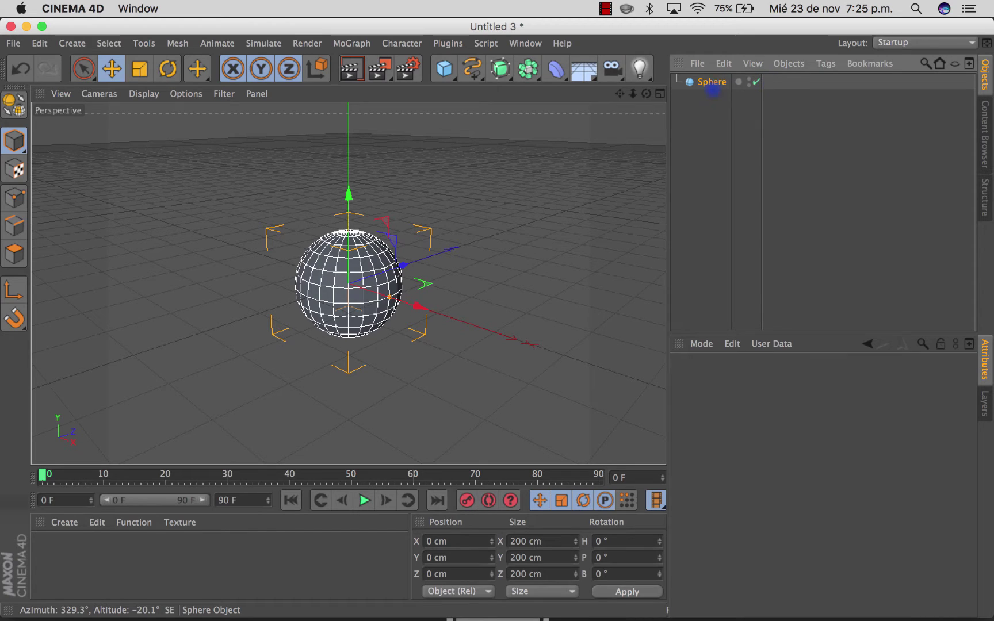
click(816, 446)
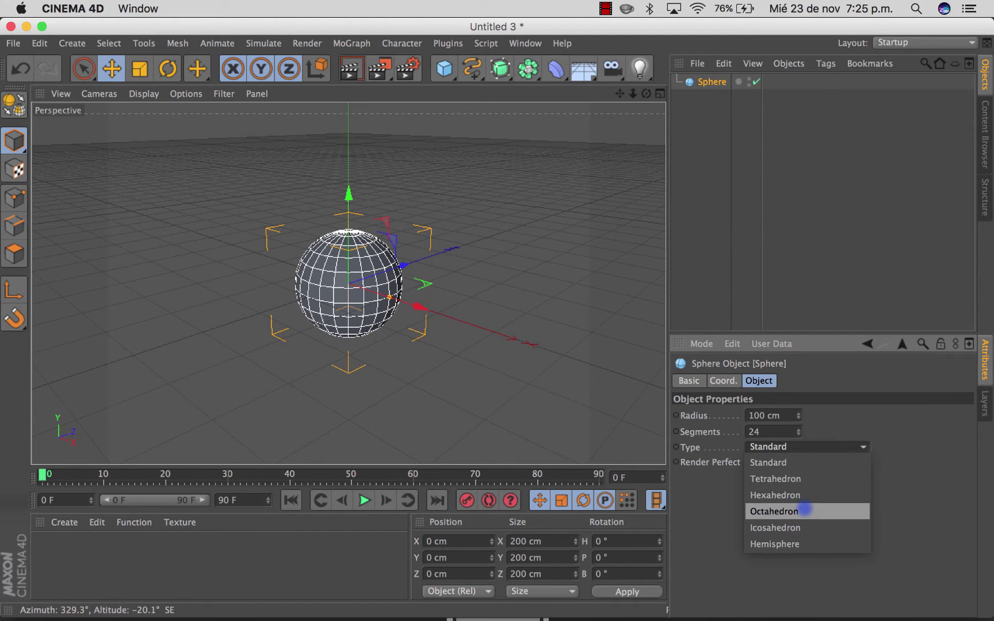
click(805, 509)
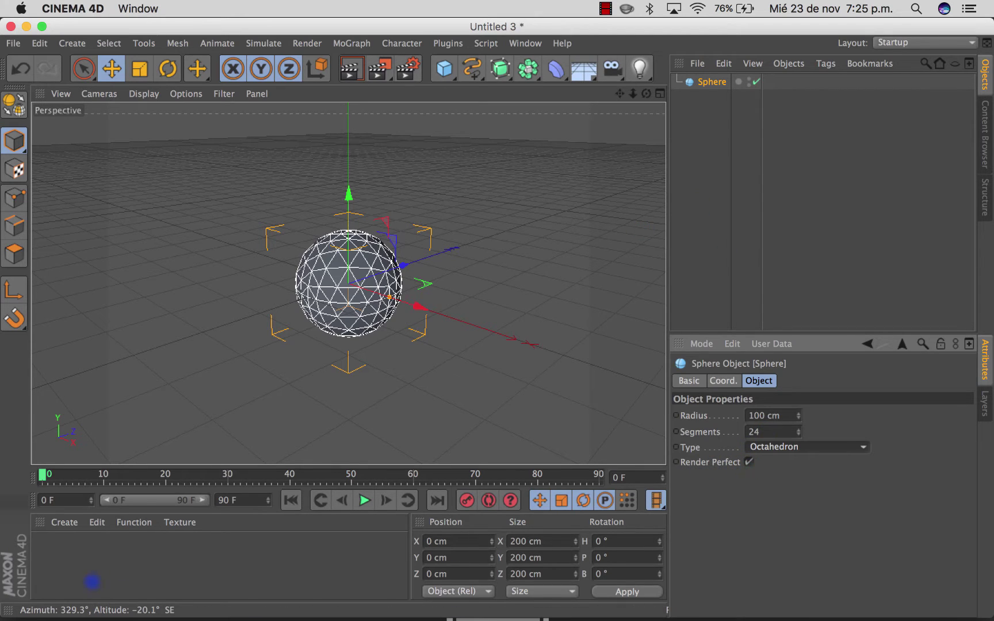
double_click(82, 554)
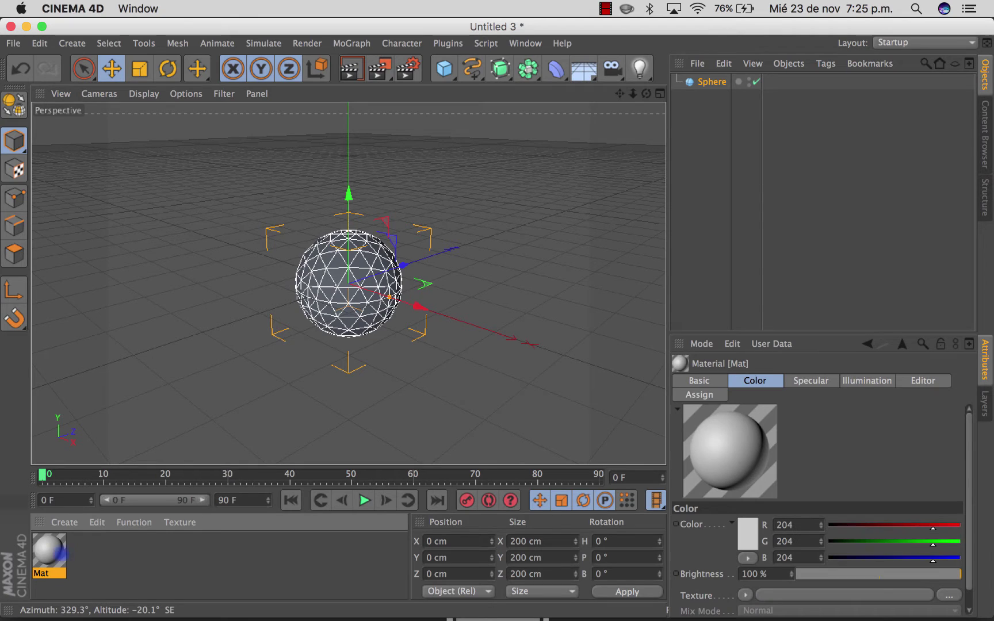
Turn off Specular on Mat, colour it cyan (RGB 14/172/225), and apply it to the Sphere
double_click(51, 551)
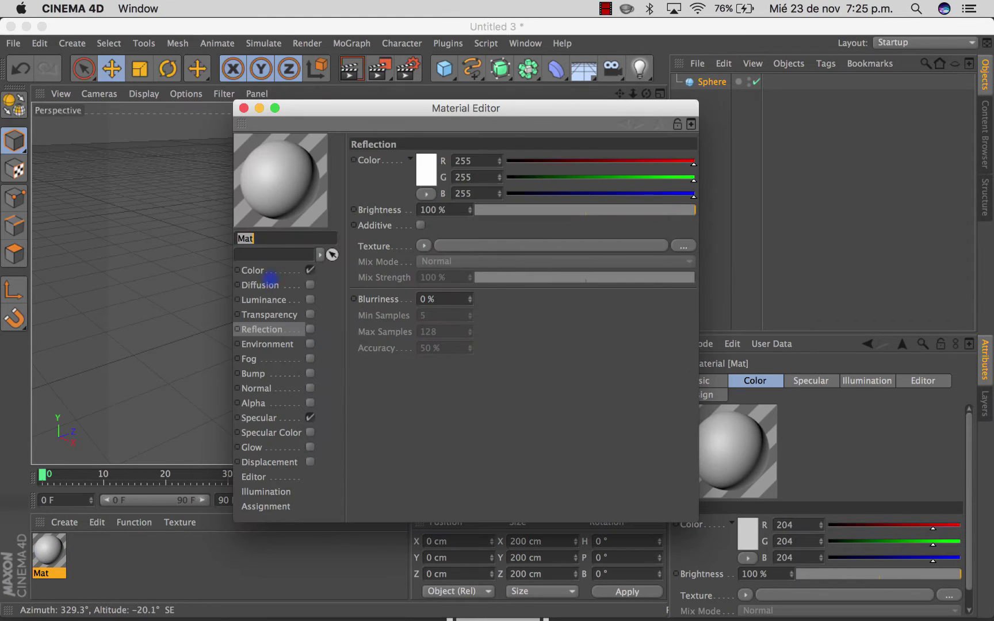
click(310, 417)
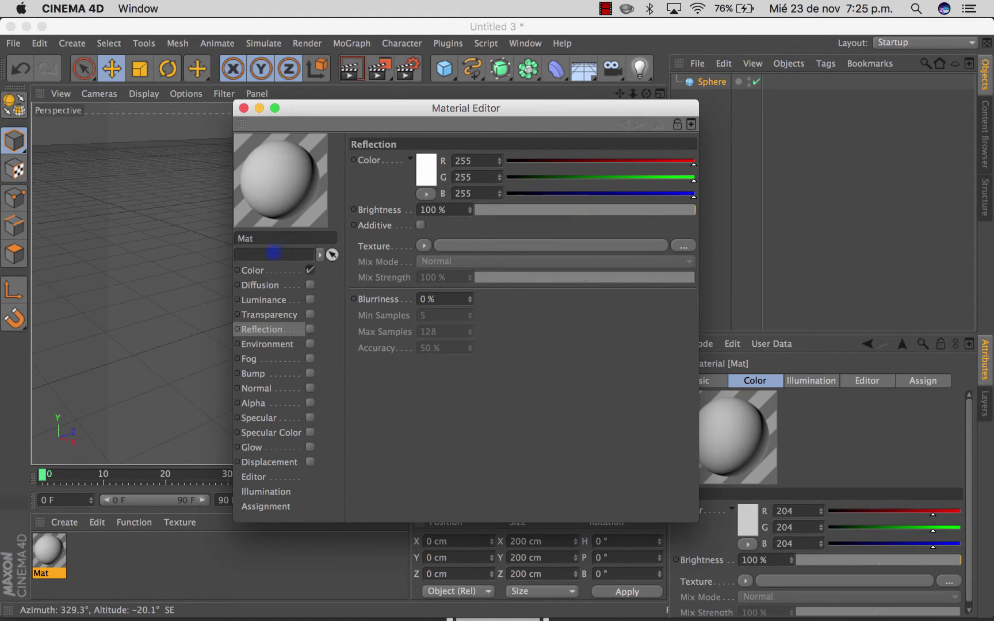
click(255, 271)
click(426, 173)
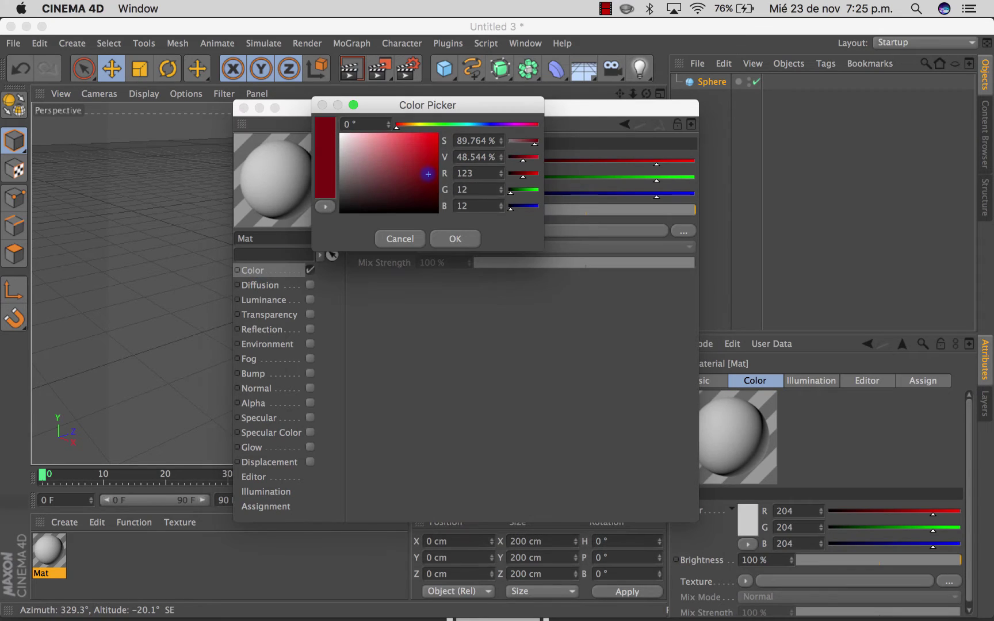
click(472, 124)
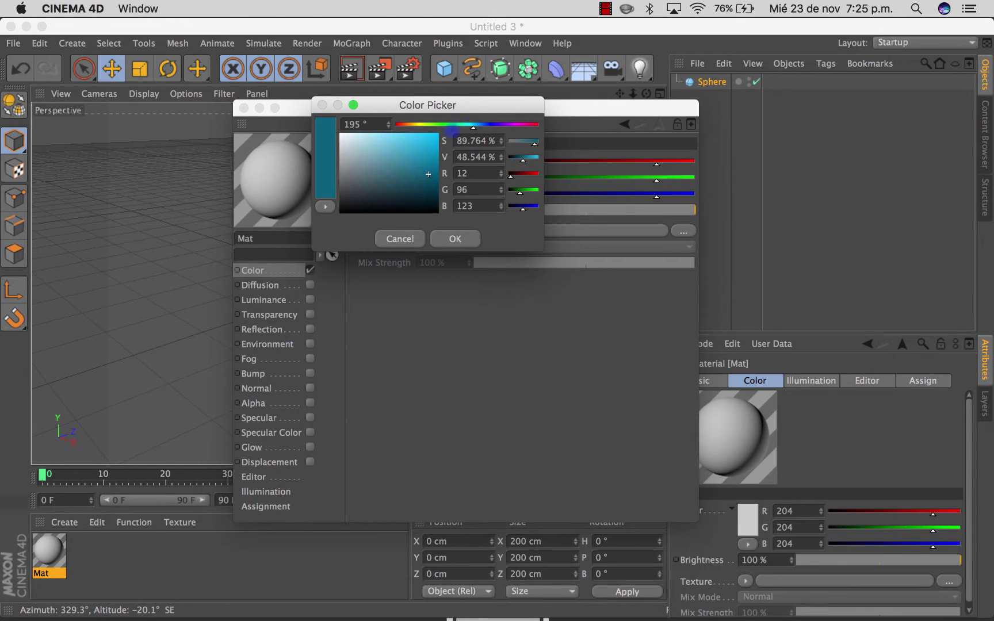
click(432, 141)
click(451, 234)
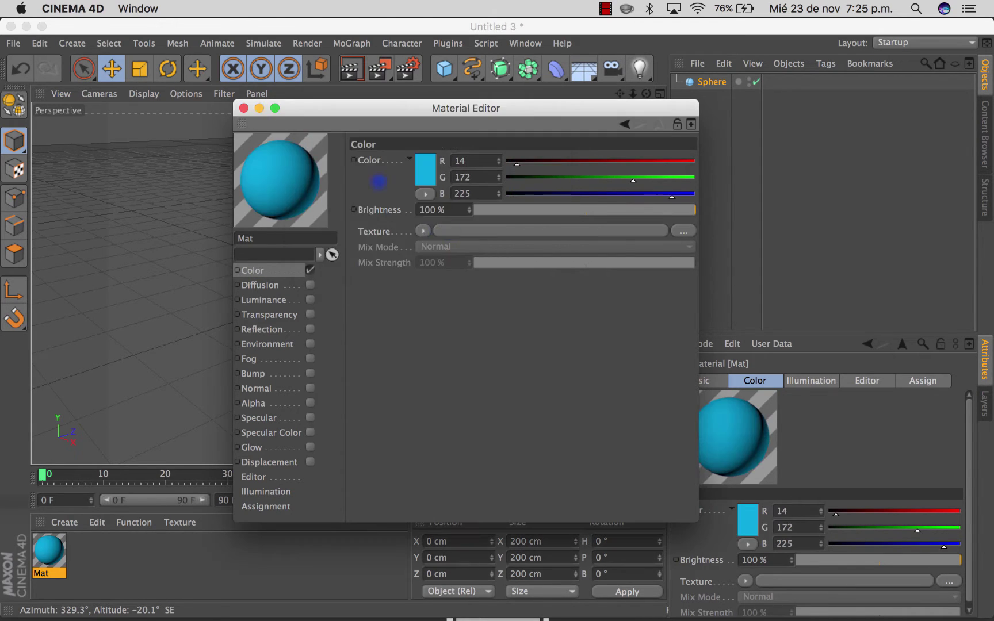
click(244, 108)
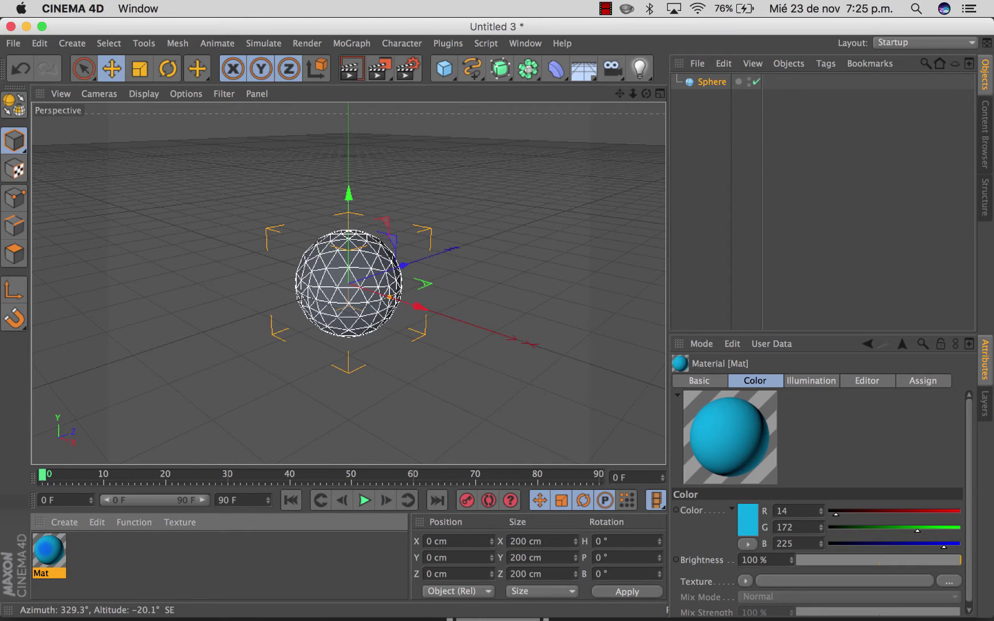
drag(46, 549, 345, 266)
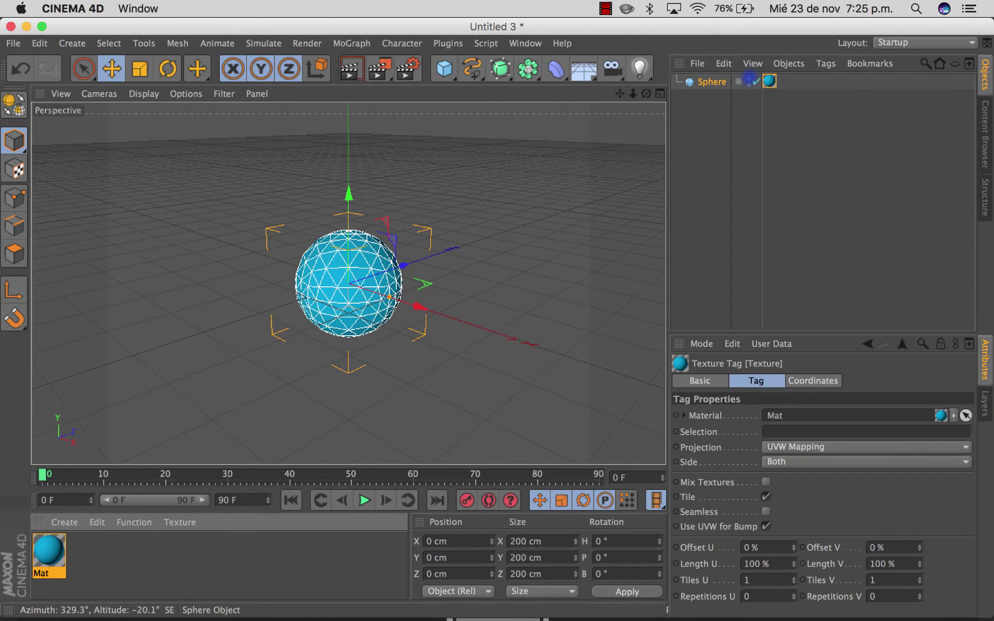
Hide the original Sphere and paste a visible duplicate, Sphere.1
double_click(749, 80)
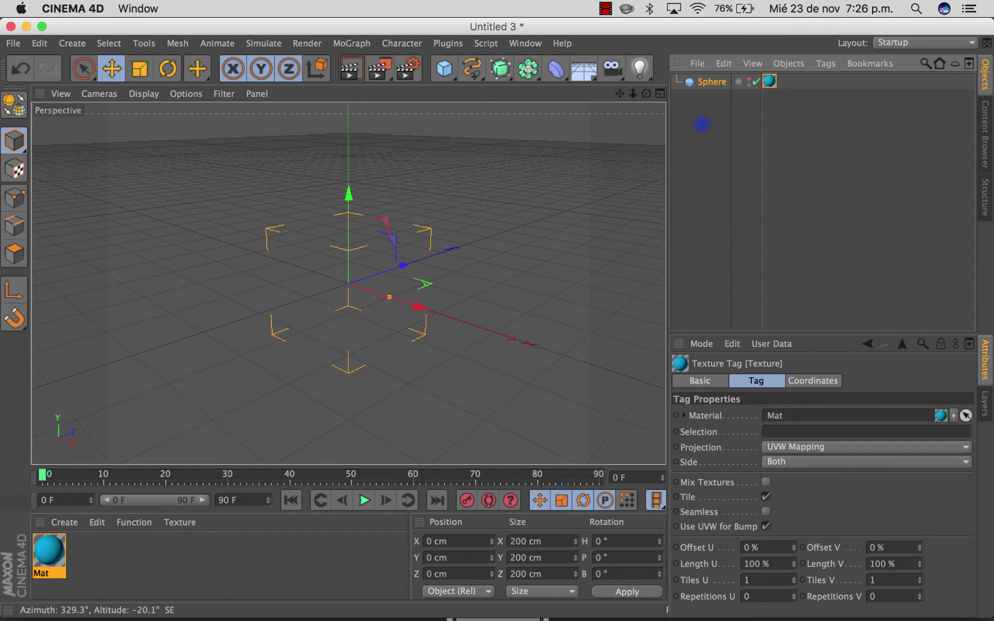
key(ctrl+c)
key(ctrl+v)
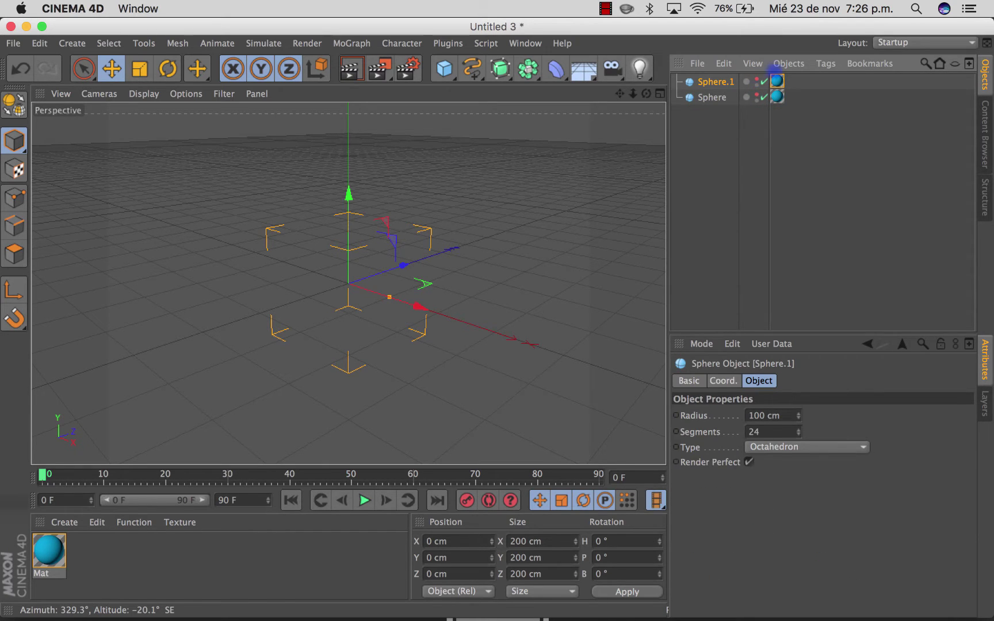
click(757, 80)
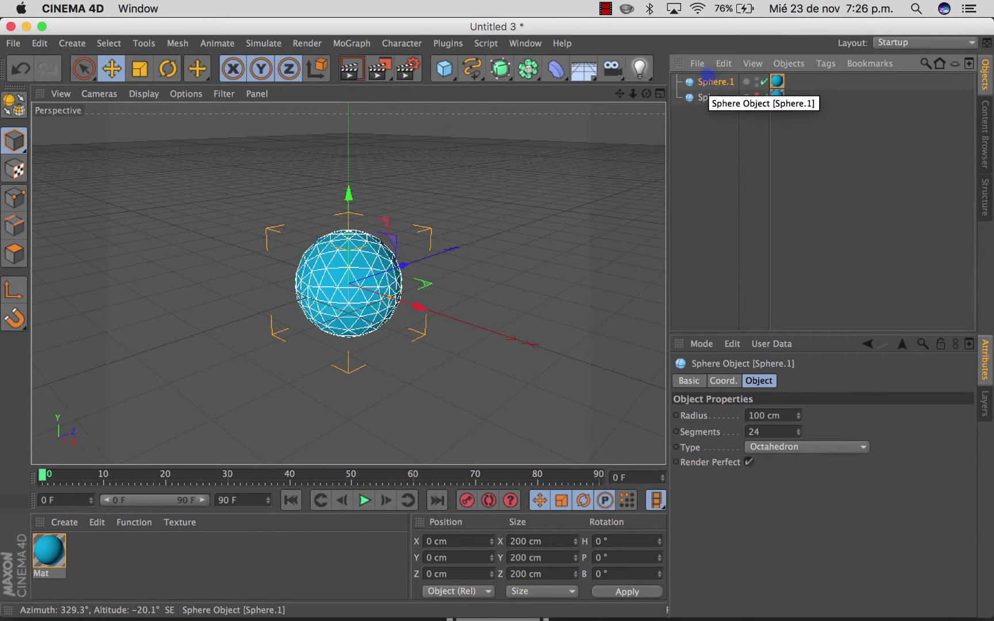
Create Mat.1 with Specular off and green colour (RGB 8/180/48), and apply it to Sphere.1
double_click(119, 563)
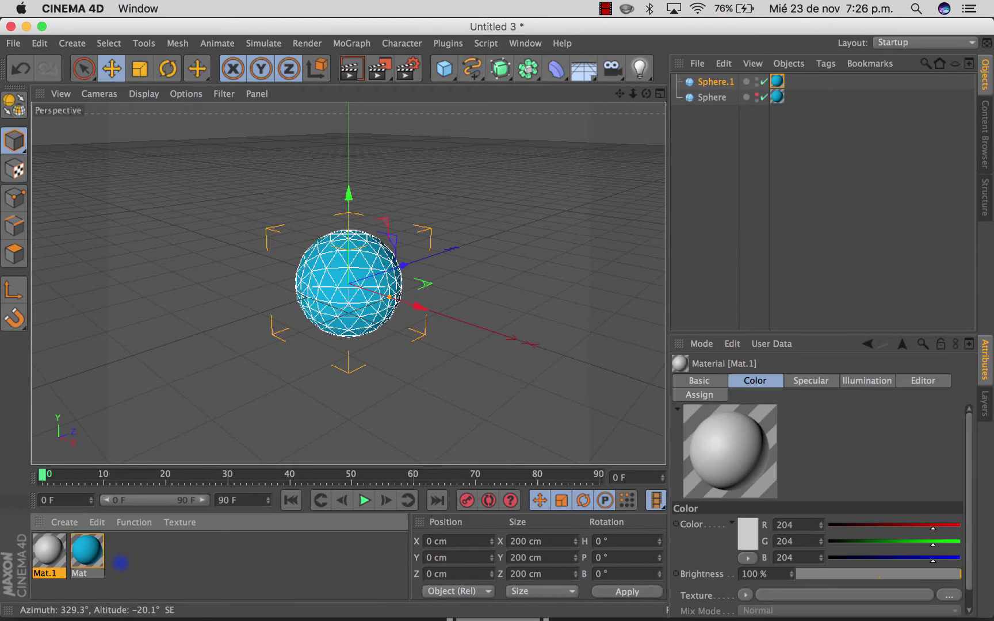
double_click(46, 550)
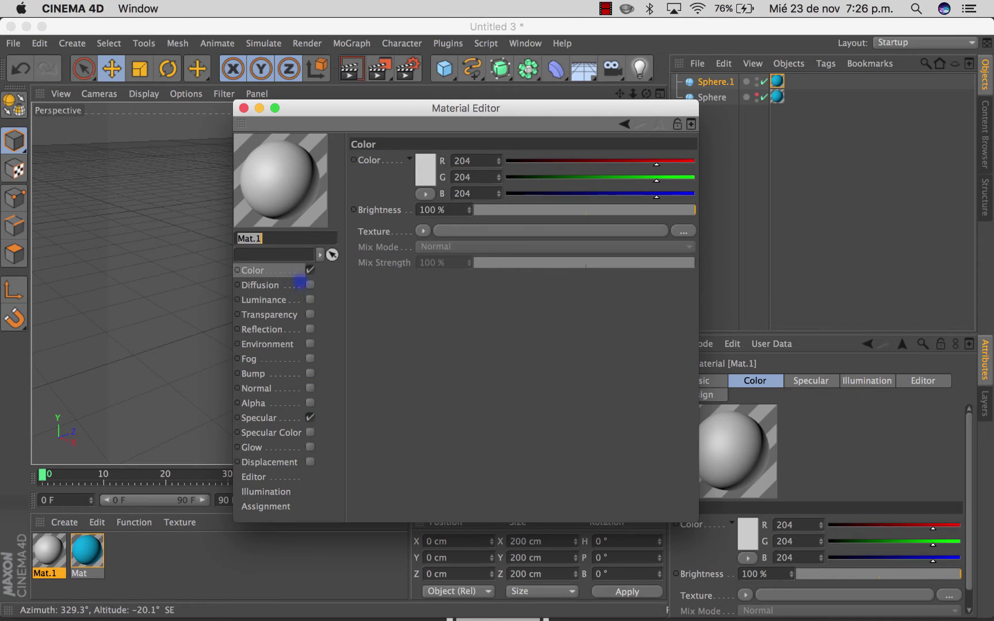
click(310, 418)
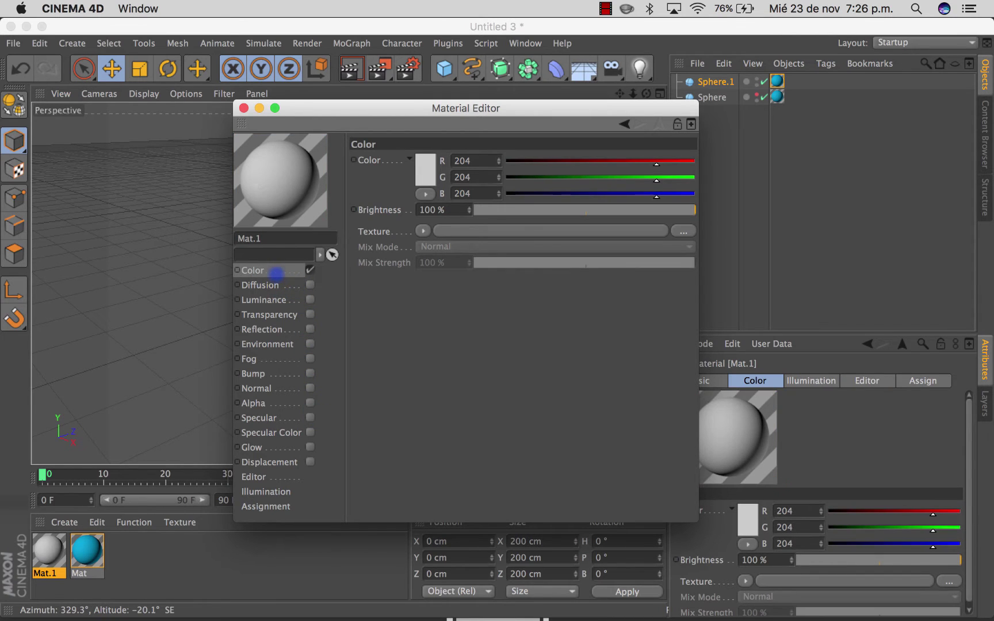
click(425, 170)
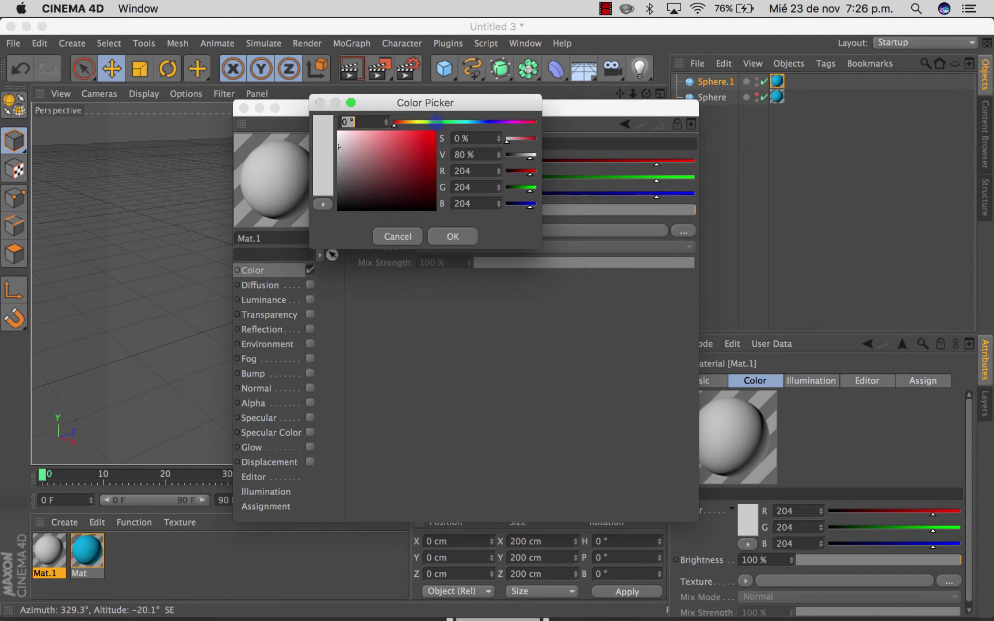
click(452, 121)
click(428, 154)
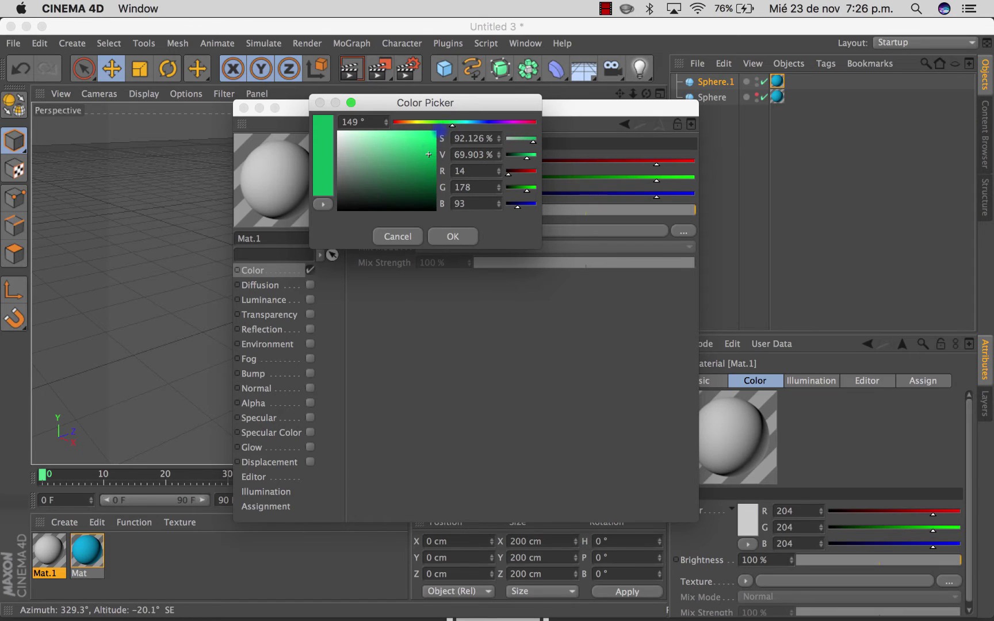
click(446, 122)
click(426, 167)
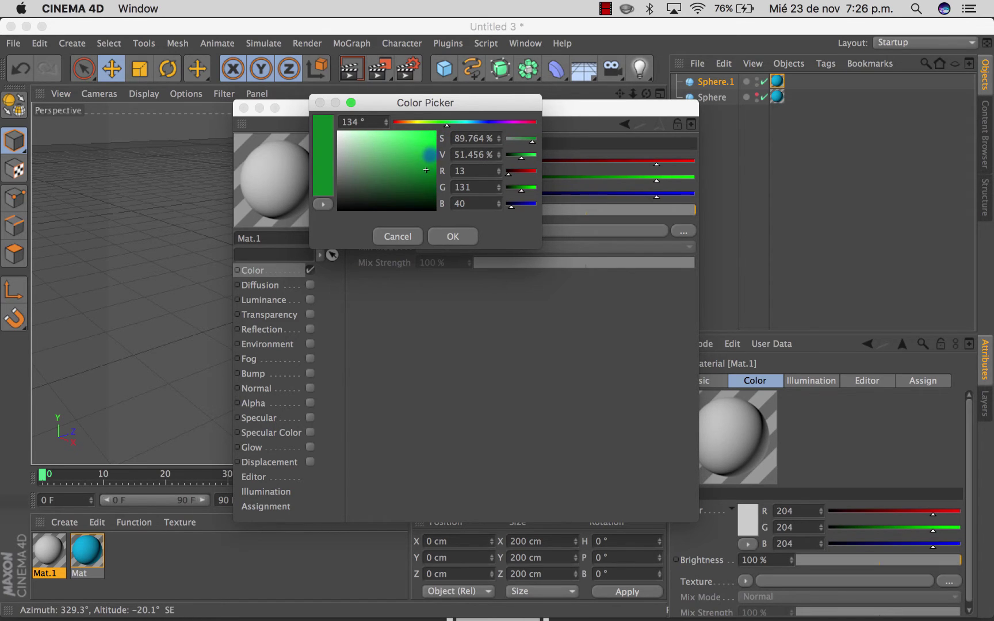
click(430, 153)
click(452, 235)
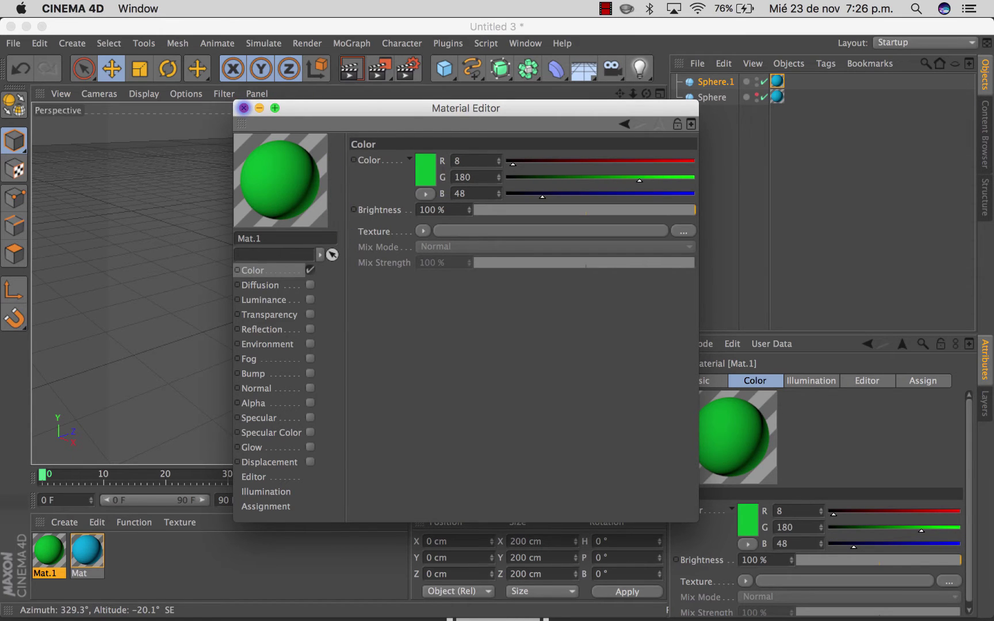
click(244, 108)
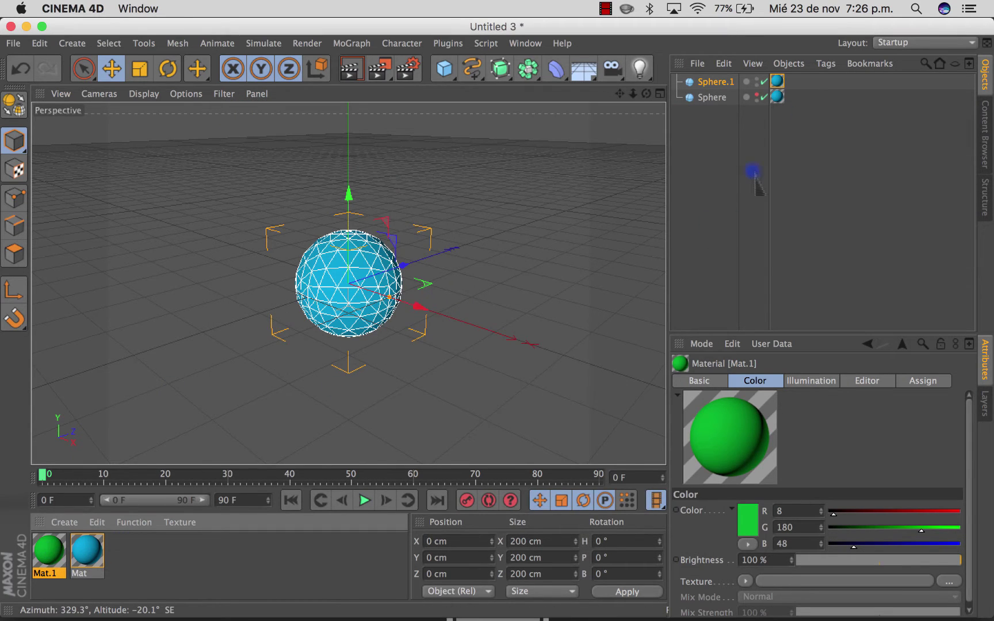
drag(49, 549, 777, 81)
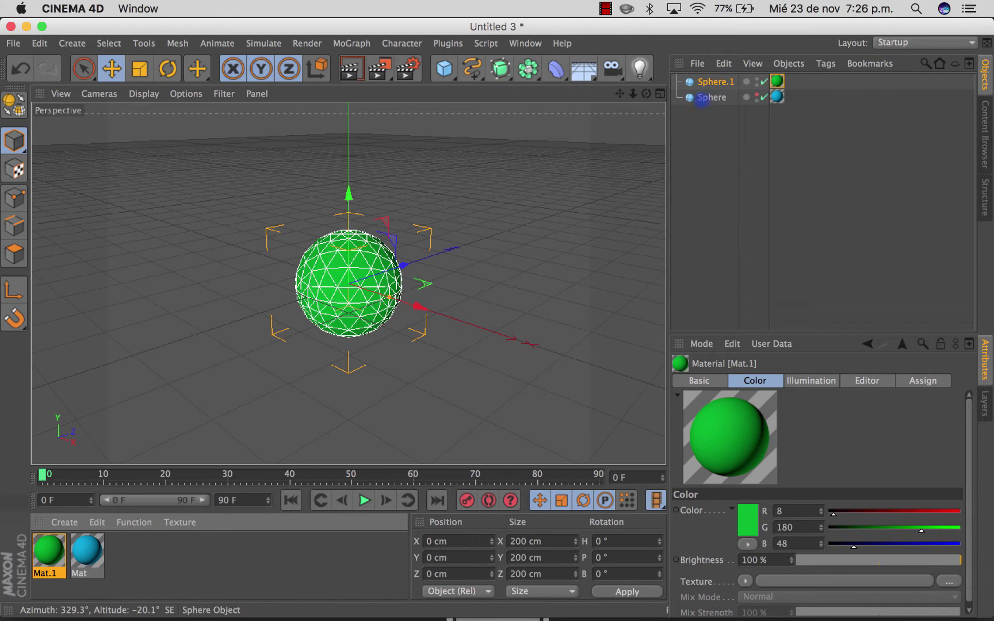
Make Sphere and Sphere.1 editable polygon objects and zoom in on them
click(711, 98)
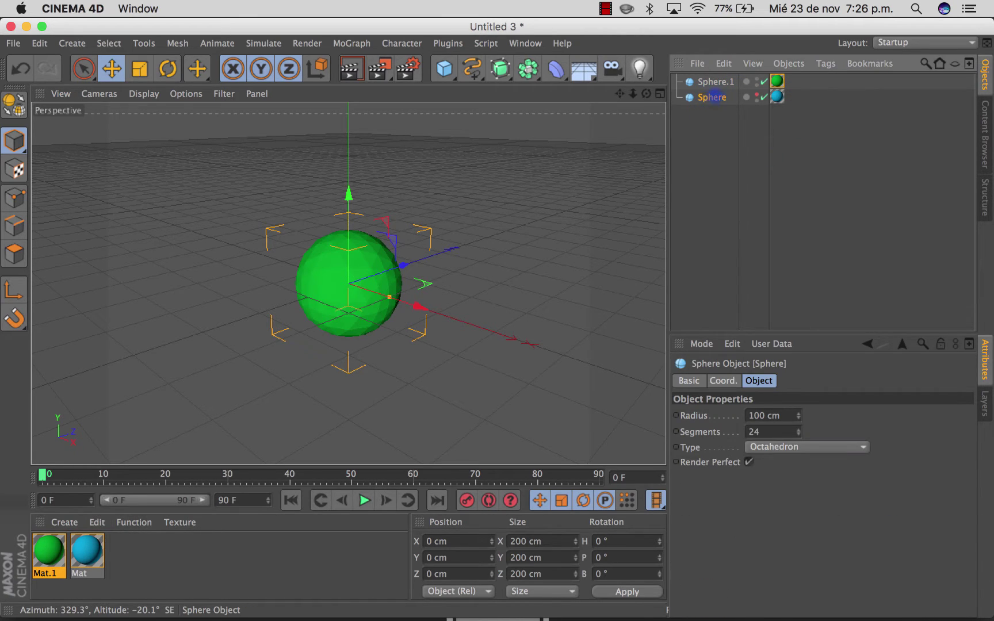
click(14, 105)
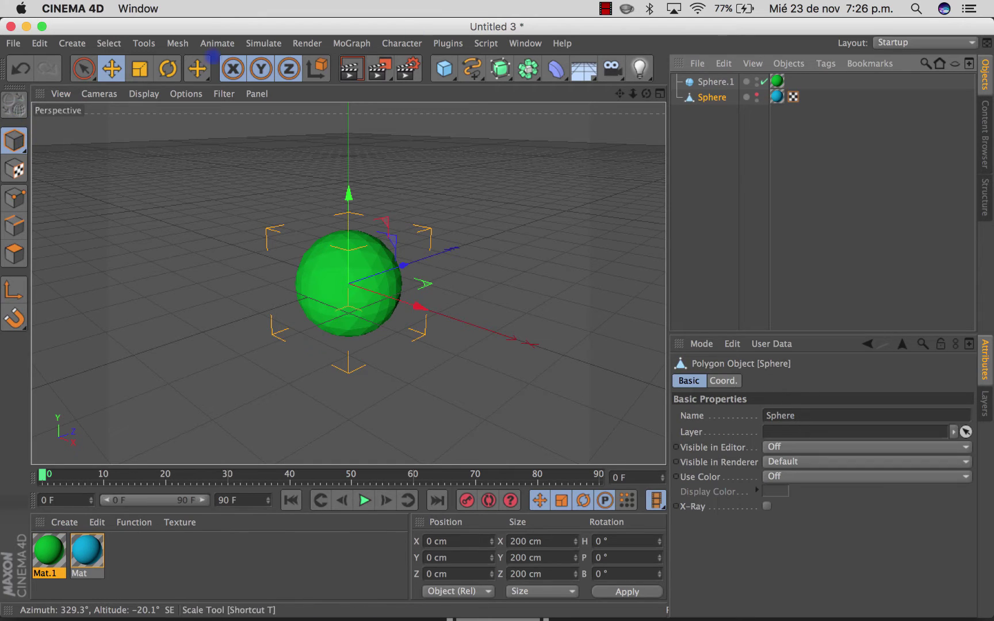
click(350, 282)
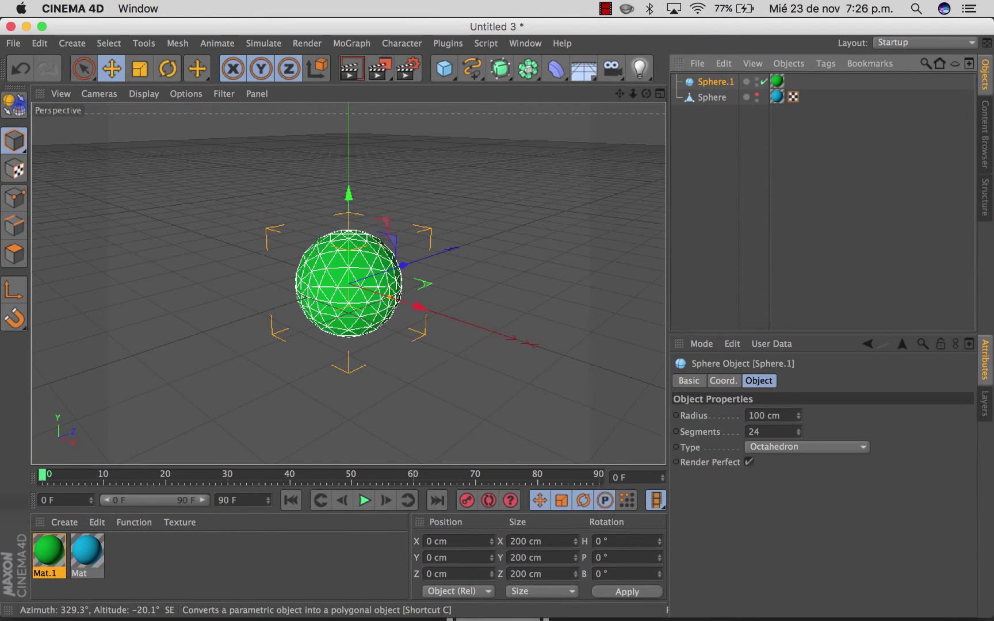
click(14, 105)
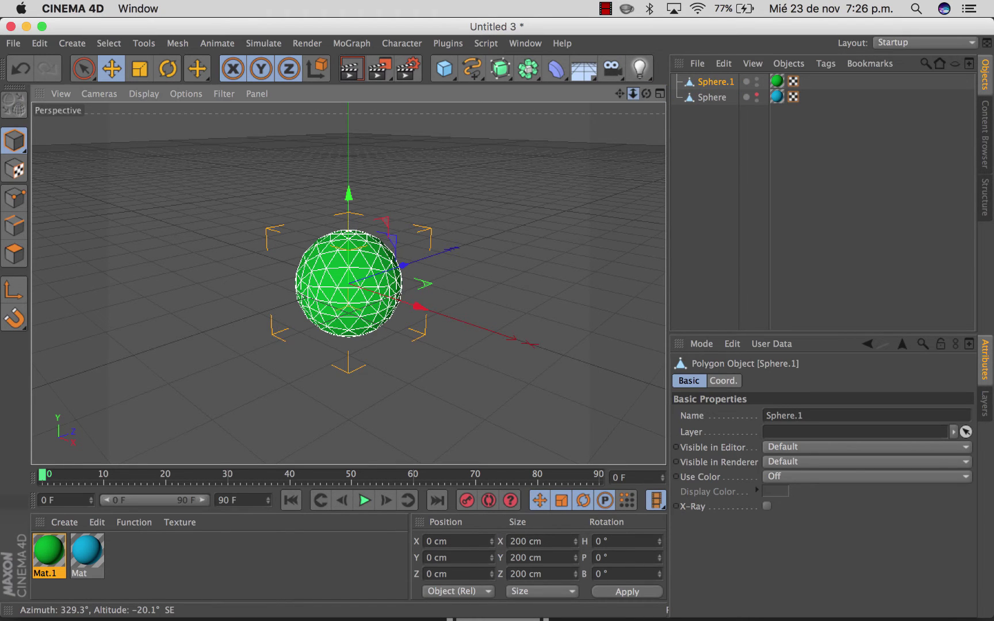
drag(633, 93, 650, 95)
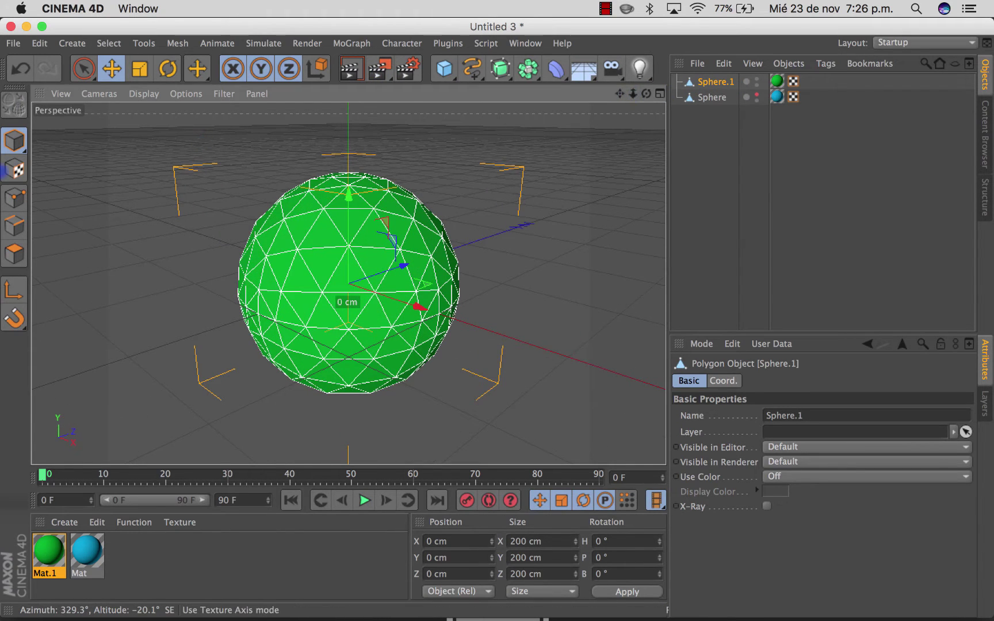
click(84, 69)
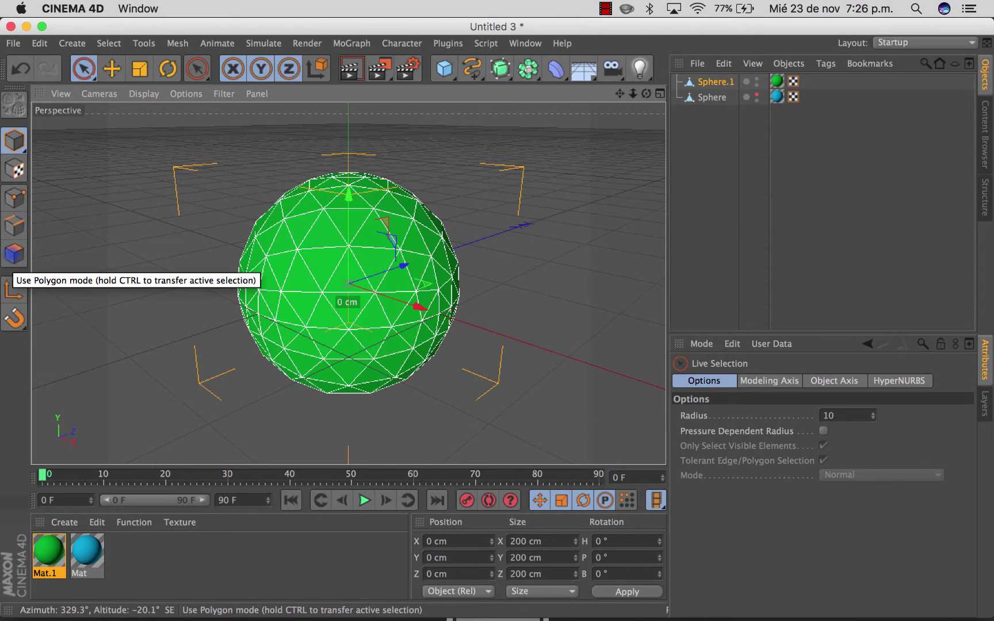
In Polygon mode, paint zigzag face strips from top to bottom of Sphere.1, orbiting around it
click(14, 254)
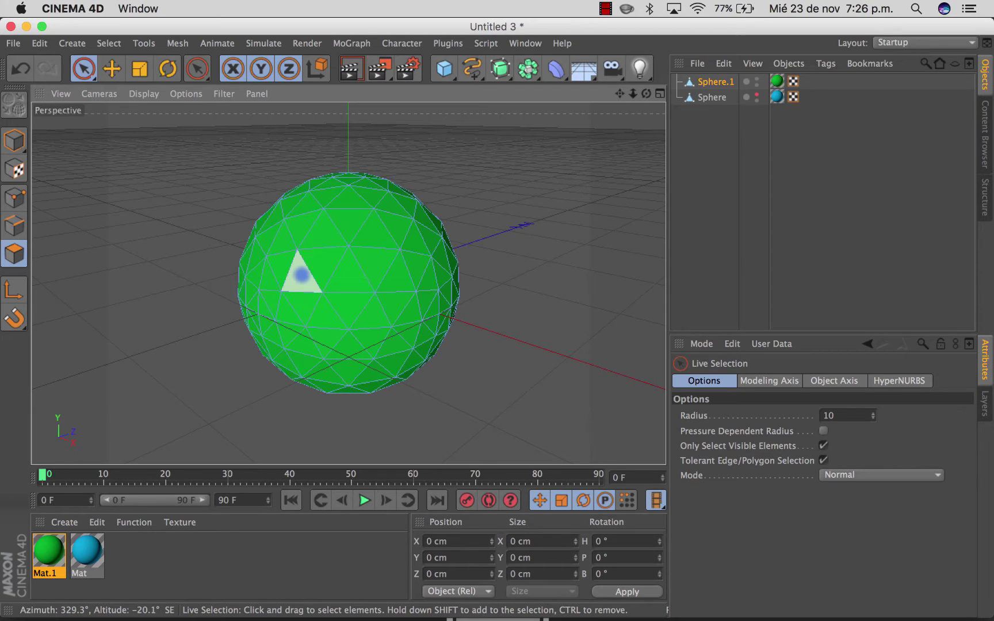
drag(302, 275, 307, 224)
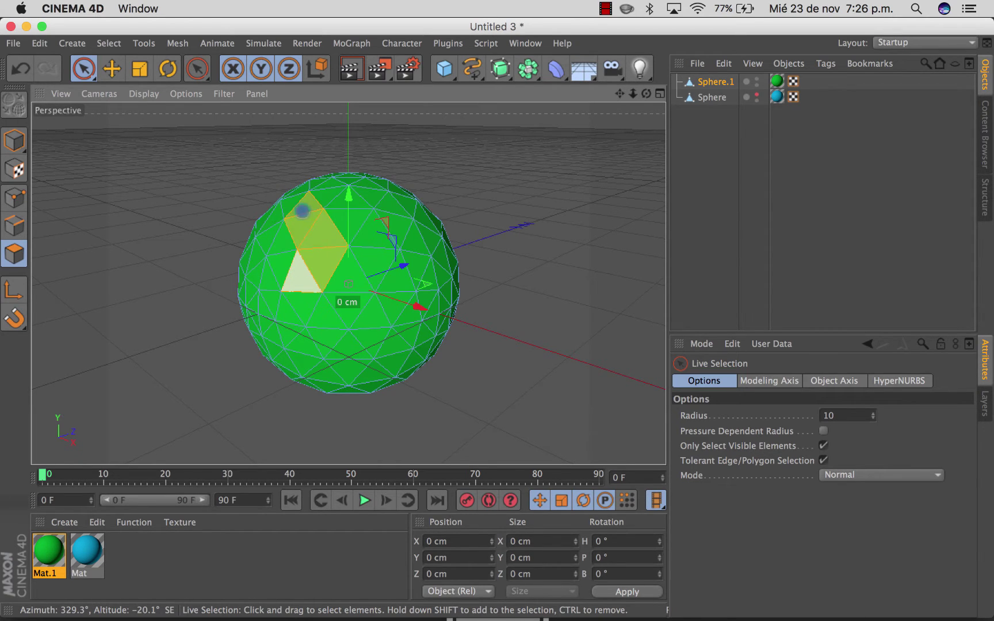
drag(307, 223, 314, 190)
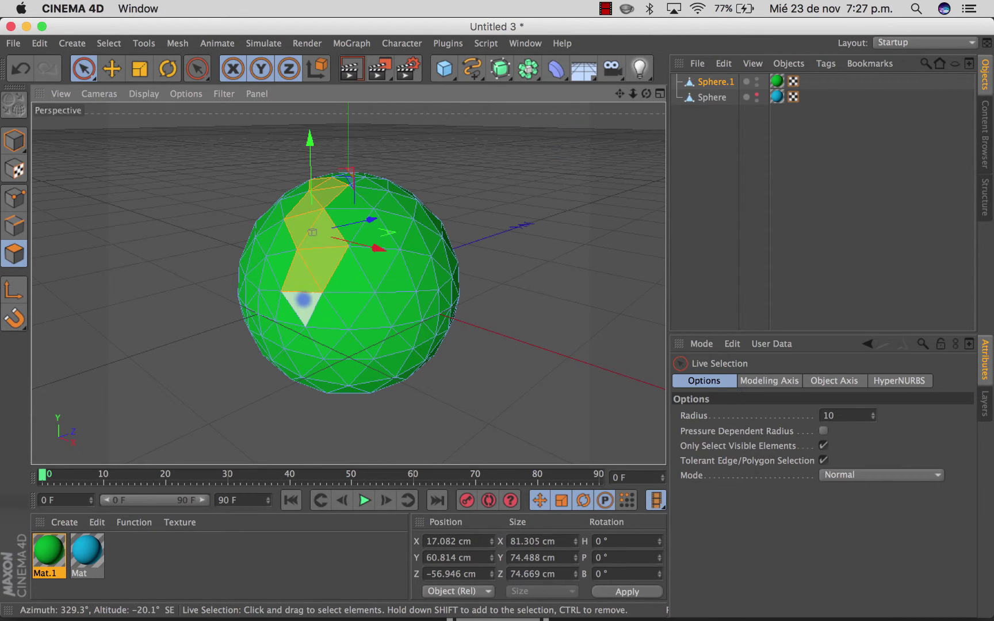
mouse_move(303, 299)
mouse_down()
mouse_move(311, 365)
mouse_move(323, 382)
mouse_up()
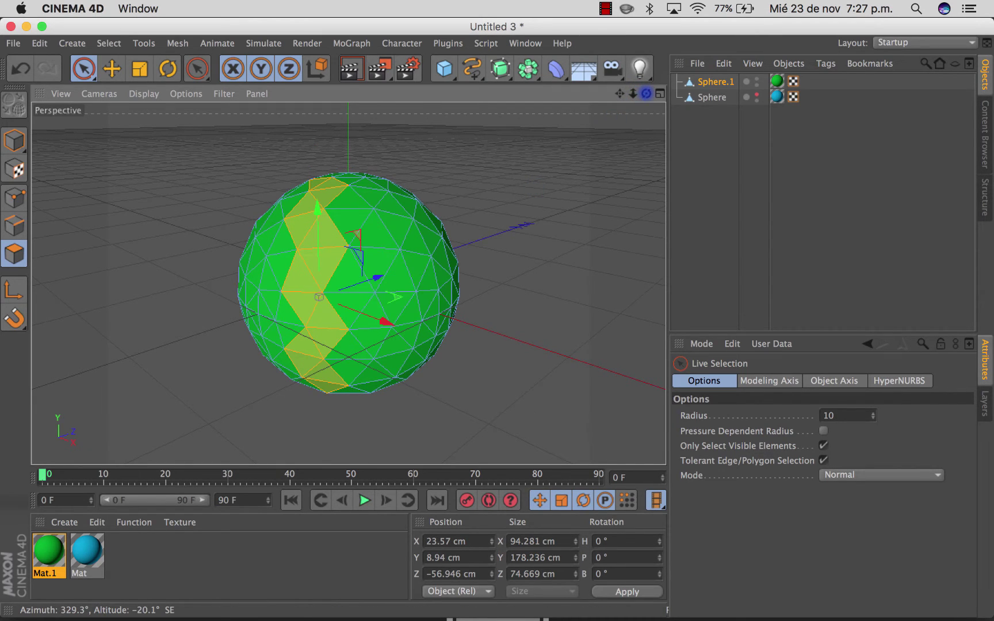
drag(646, 93, 626, 97)
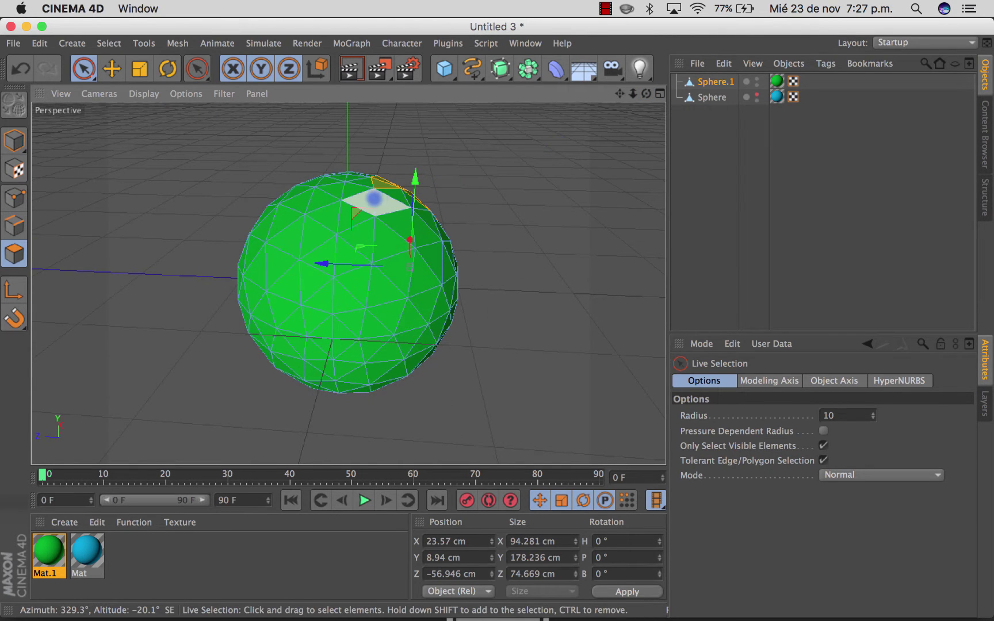
mouse_move(386, 192)
mouse_down()
mouse_move(289, 334)
mouse_move(289, 364)
mouse_up()
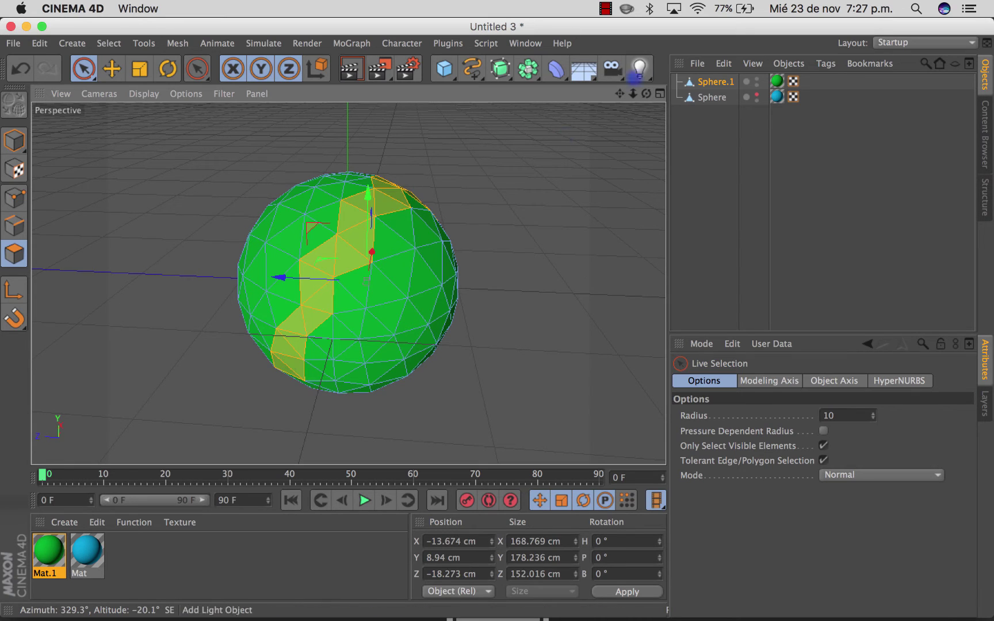
drag(645, 94, 633, 115)
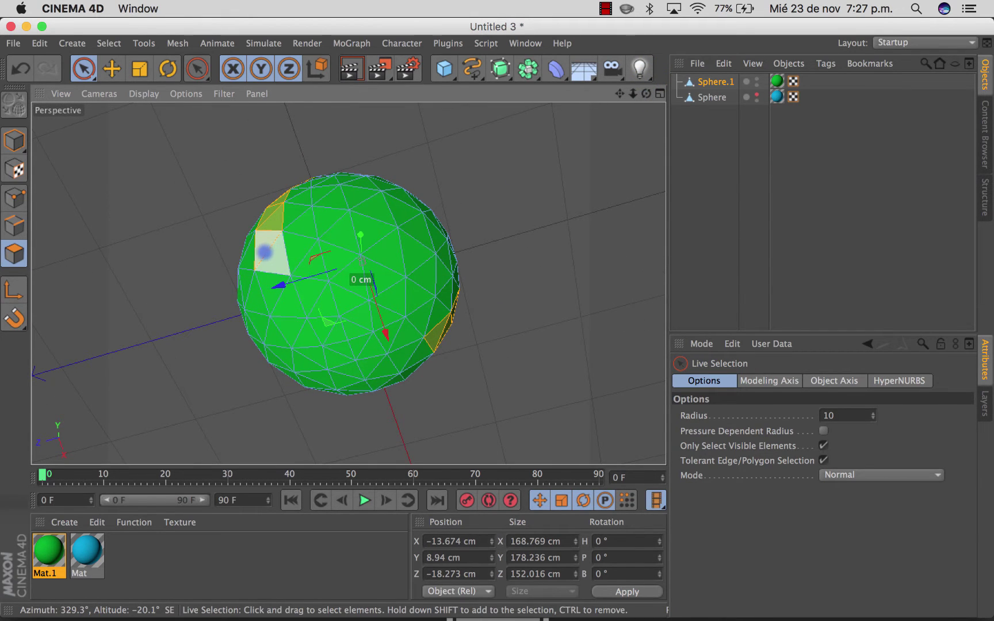
mouse_move(272, 250)
mouse_down()
mouse_move(288, 284)
mouse_move(430, 320)
mouse_up()
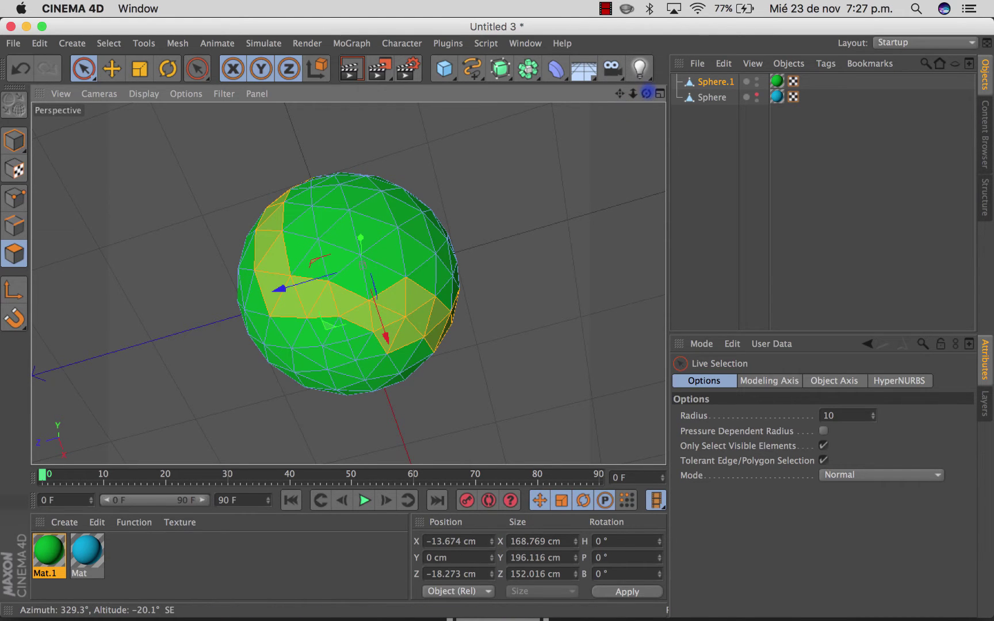
mouse_move(646, 94)
mouse_down()
mouse_move(638, 106)
mouse_move(627, 95)
mouse_move(575, 97)
mouse_move(558, 118)
mouse_move(546, 96)
mouse_move(536, 105)
mouse_up()
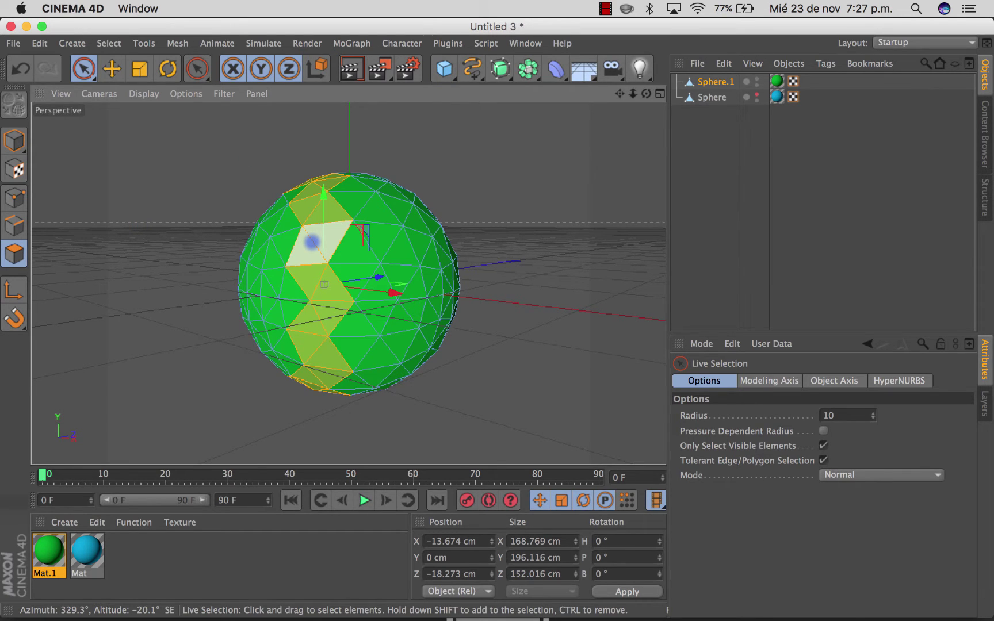
Extrude the selected zigzag strip inward with a negative offset
right_click(311, 242)
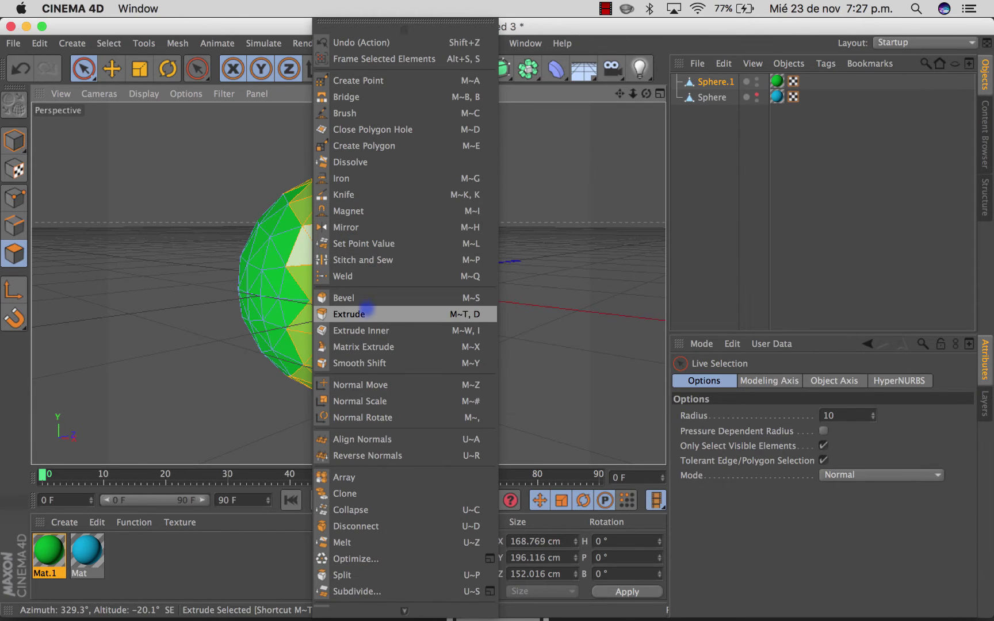
click(367, 310)
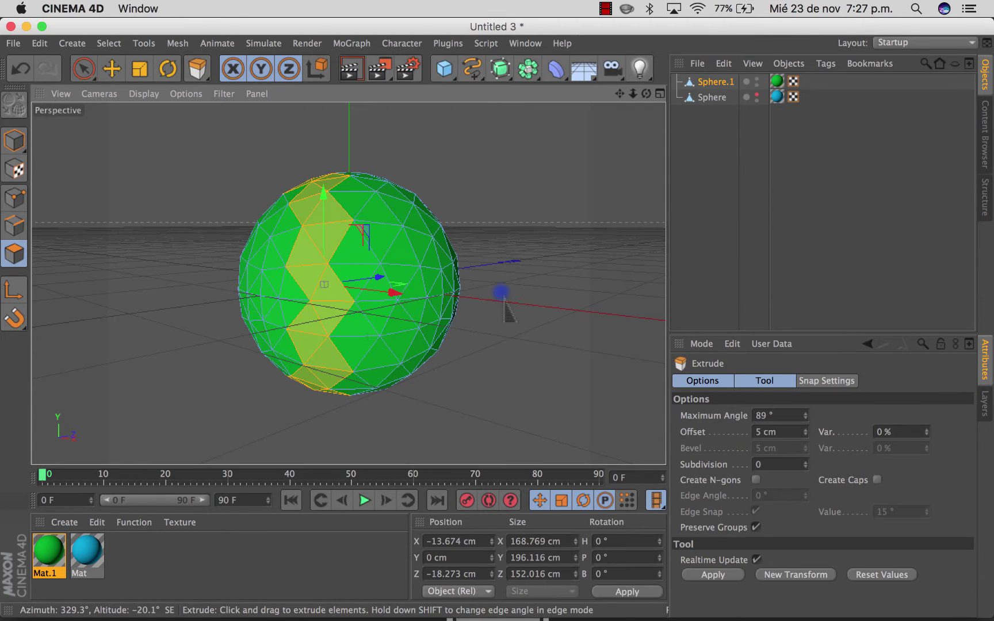
mouse_move(502, 294)
mouse_down()
mouse_move(454, 294)
mouse_move(499, 318)
mouse_up()
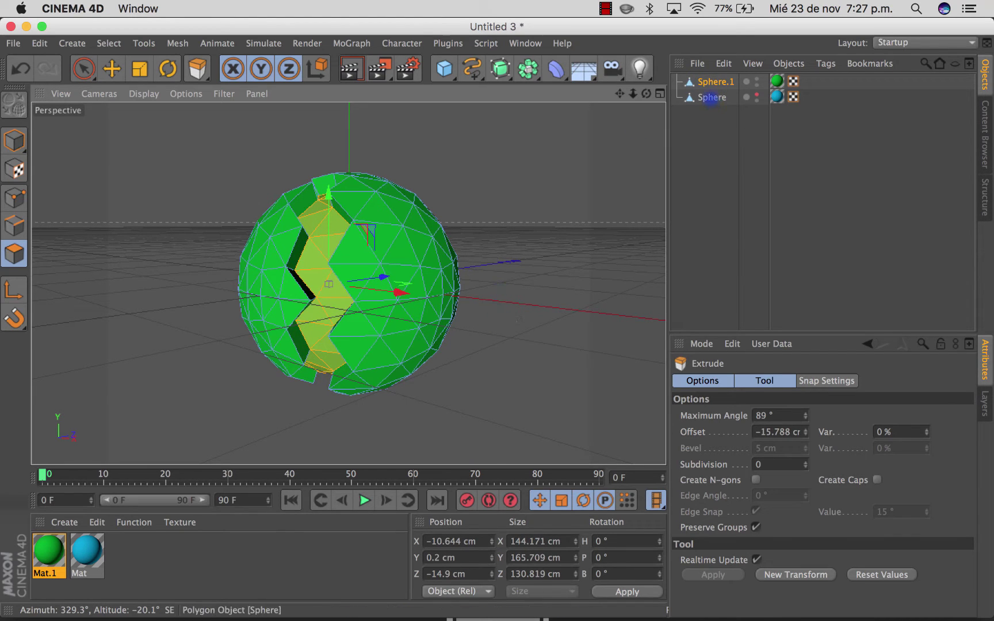
Unhide the blue Sphere and scale it down in Model mode so it shows through the crack
click(710, 97)
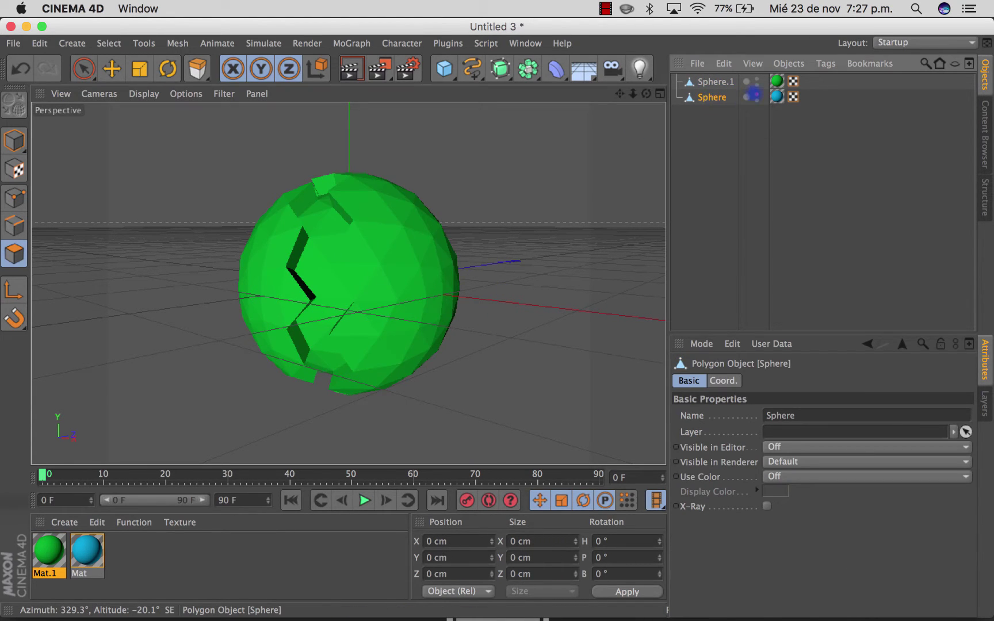
click(866, 447)
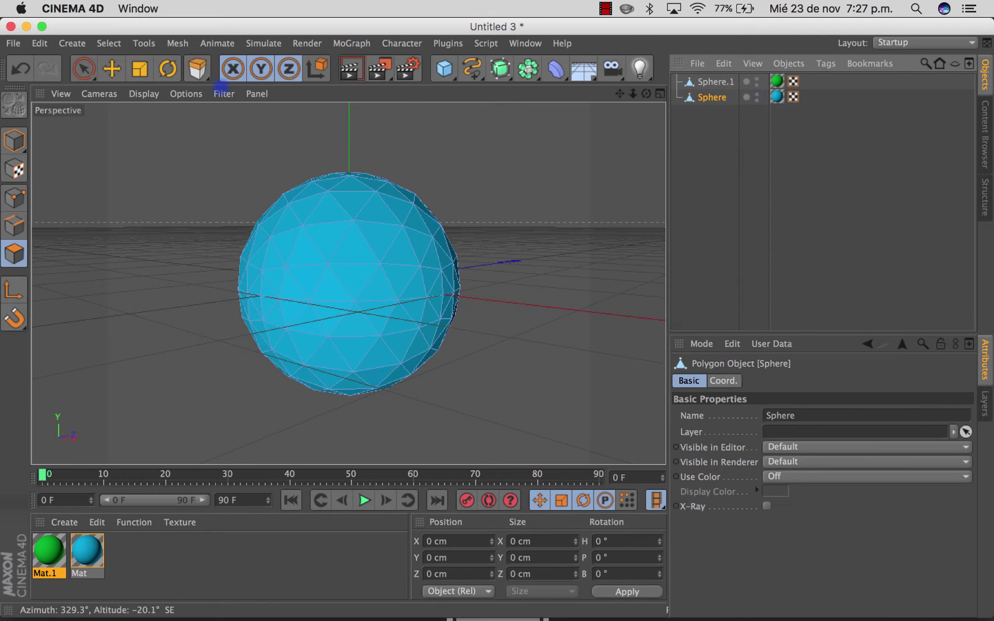
click(139, 68)
click(14, 140)
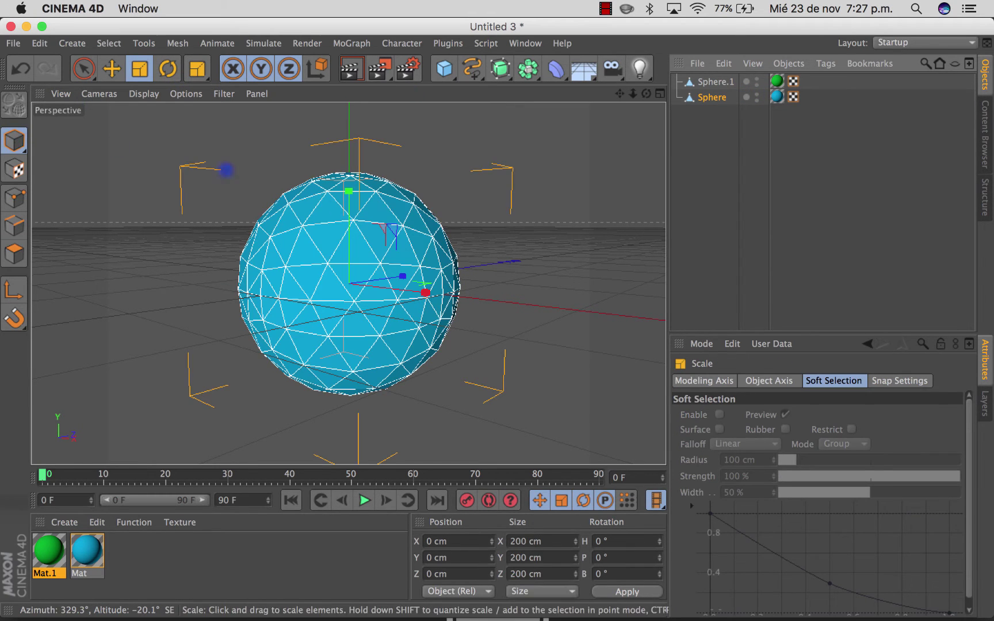
drag(485, 211, 449, 230)
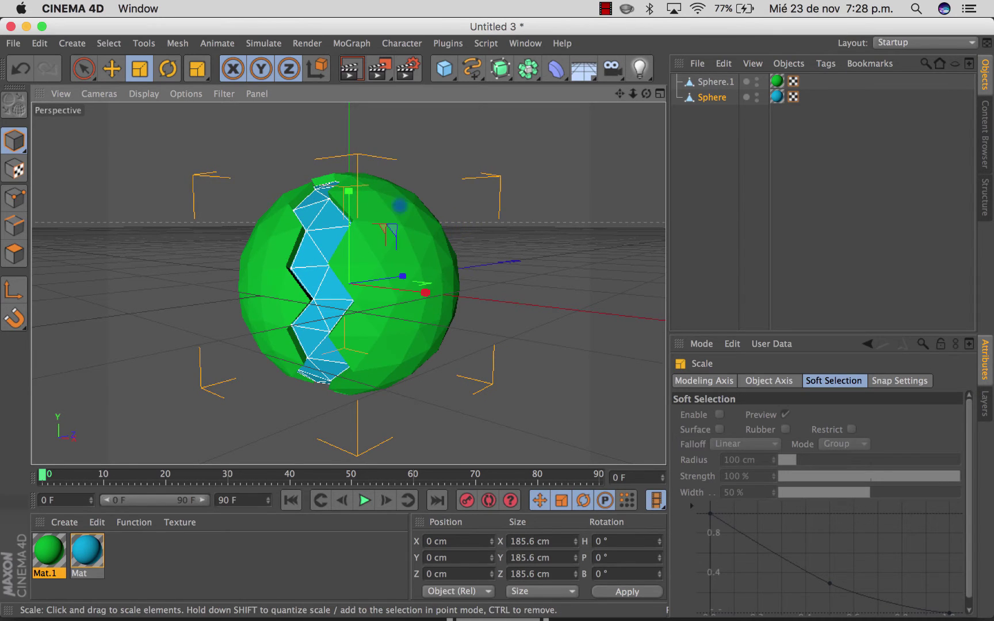
drag(348, 192, 349, 197)
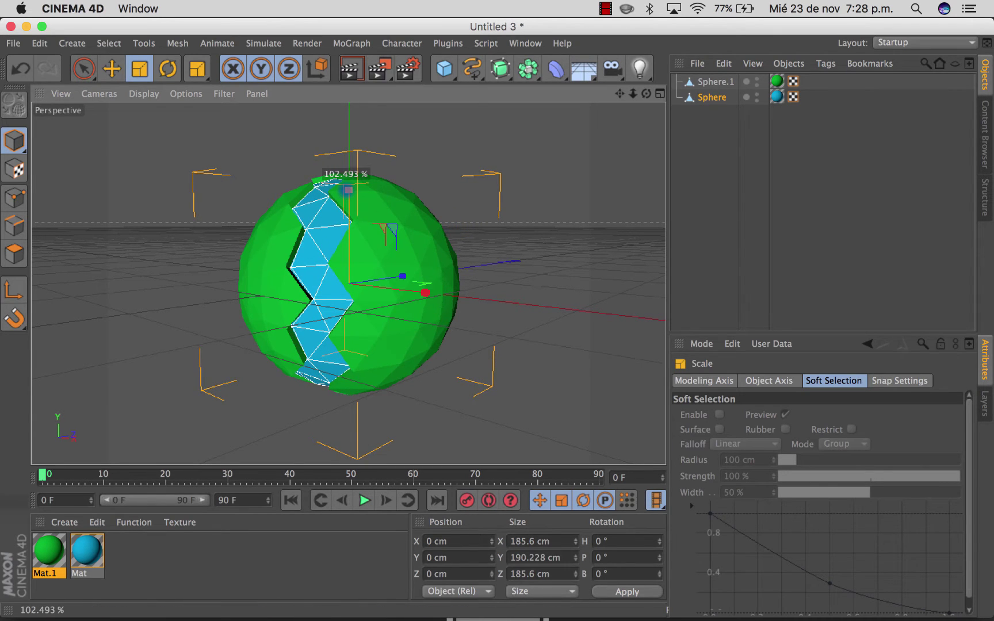
drag(403, 278, 402, 276)
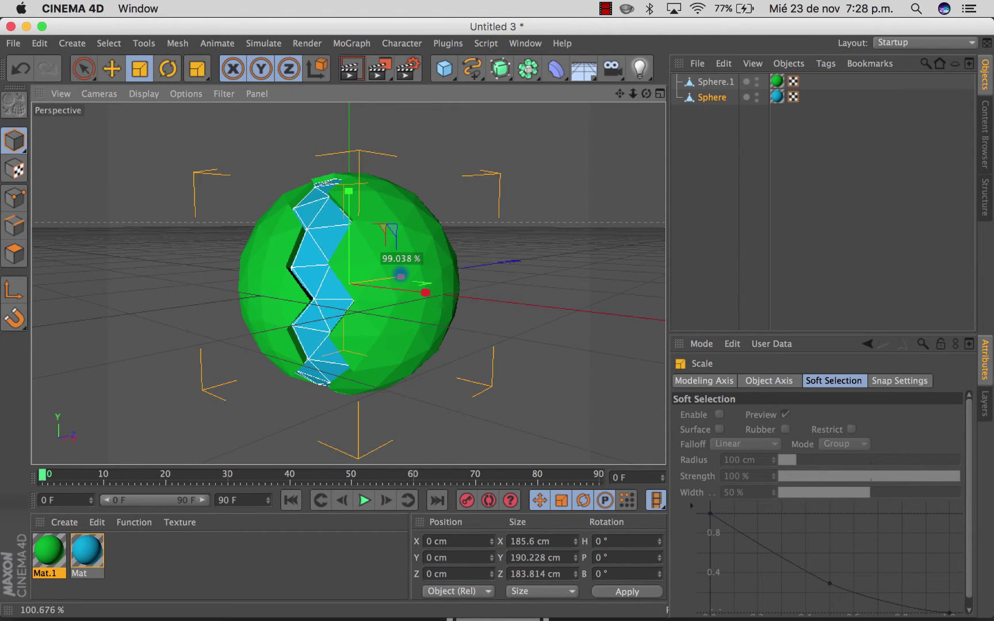
drag(402, 275, 400, 276)
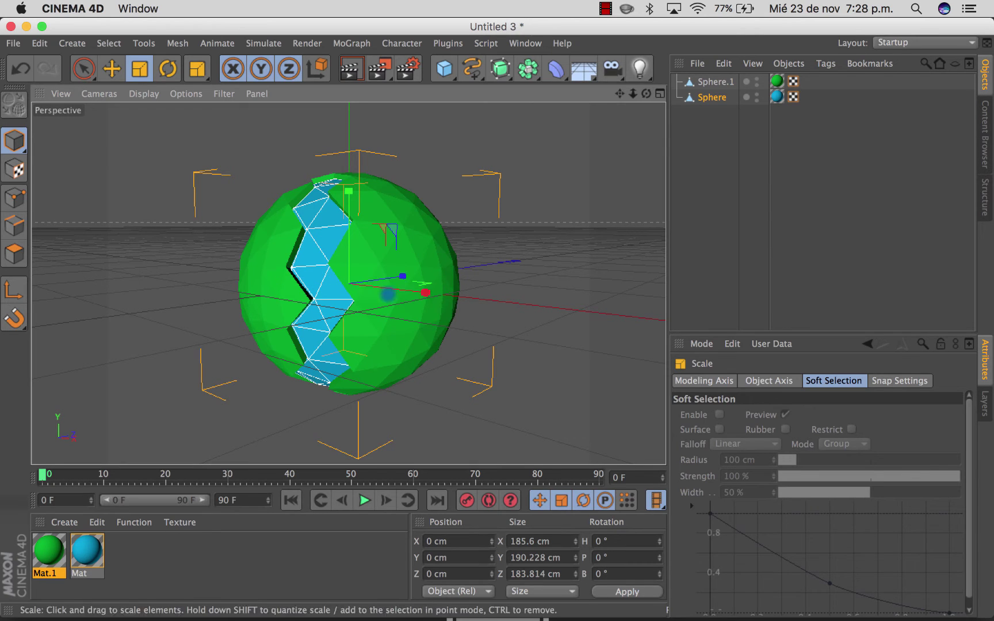
mouse_move(425, 292)
mouse_down()
mouse_move(407, 290)
mouse_move(402, 277)
mouse_up()
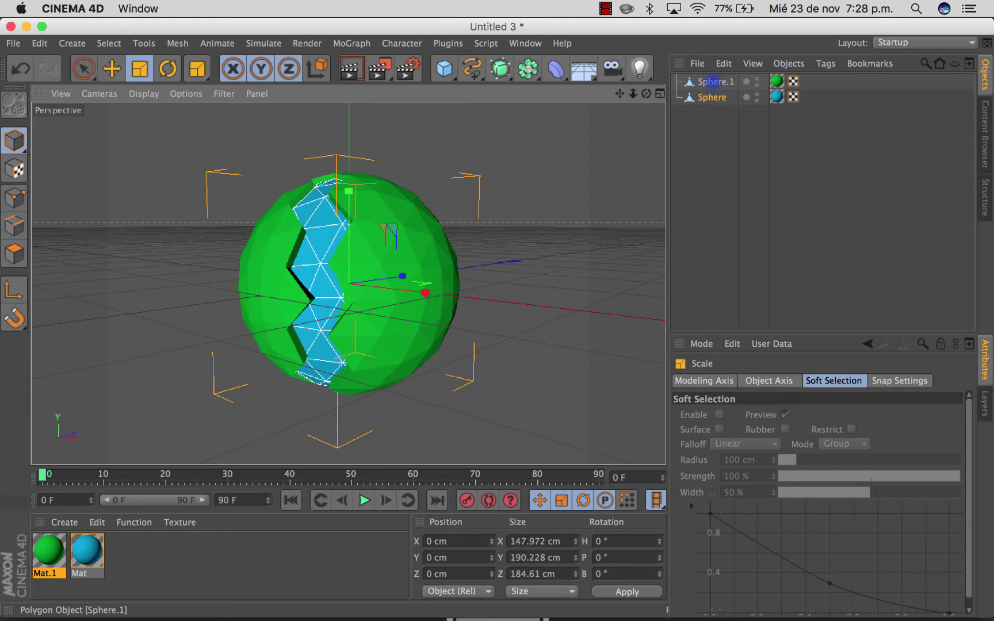
Add a Physical Sky and set its city to Quito, Ecuador, South America
click(711, 82)
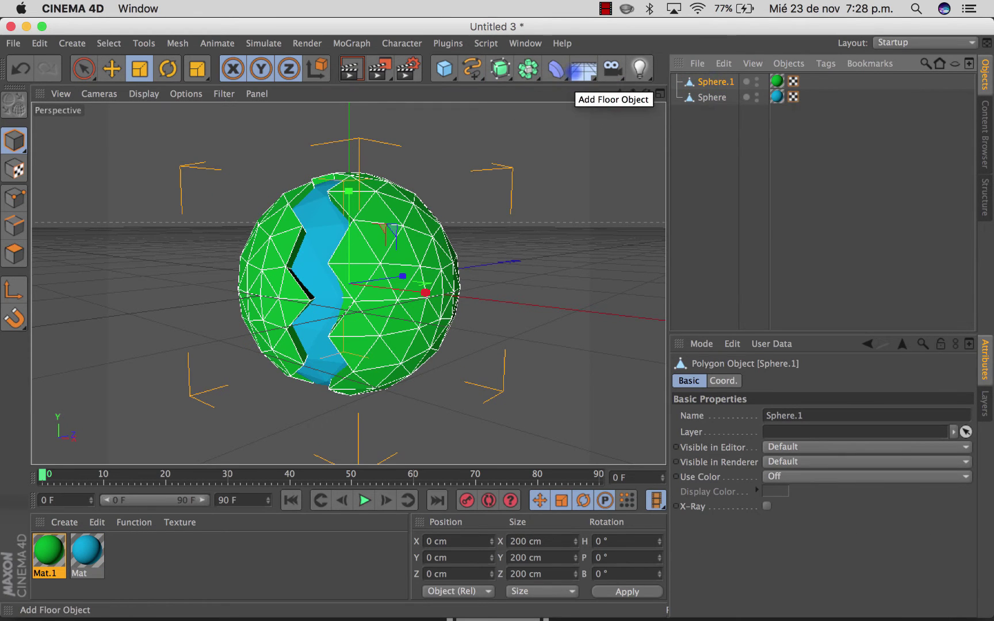
click(582, 71)
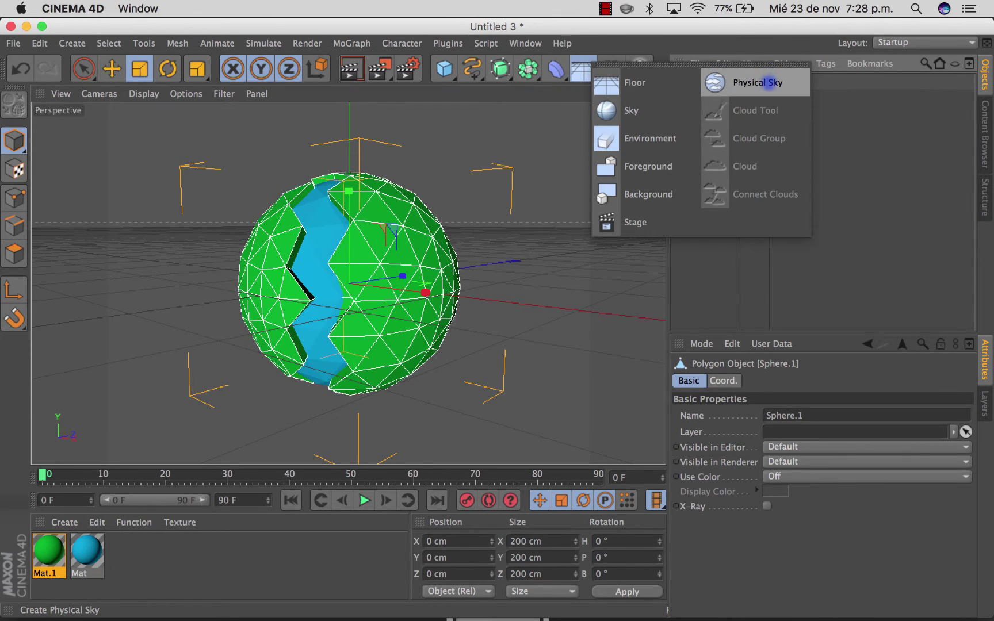
click(767, 84)
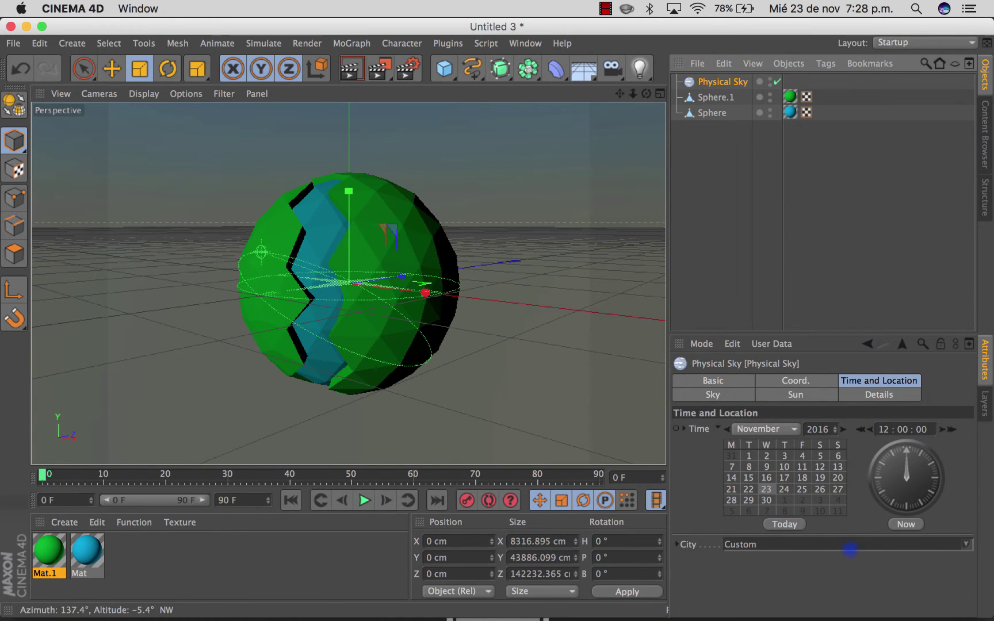
click(863, 543)
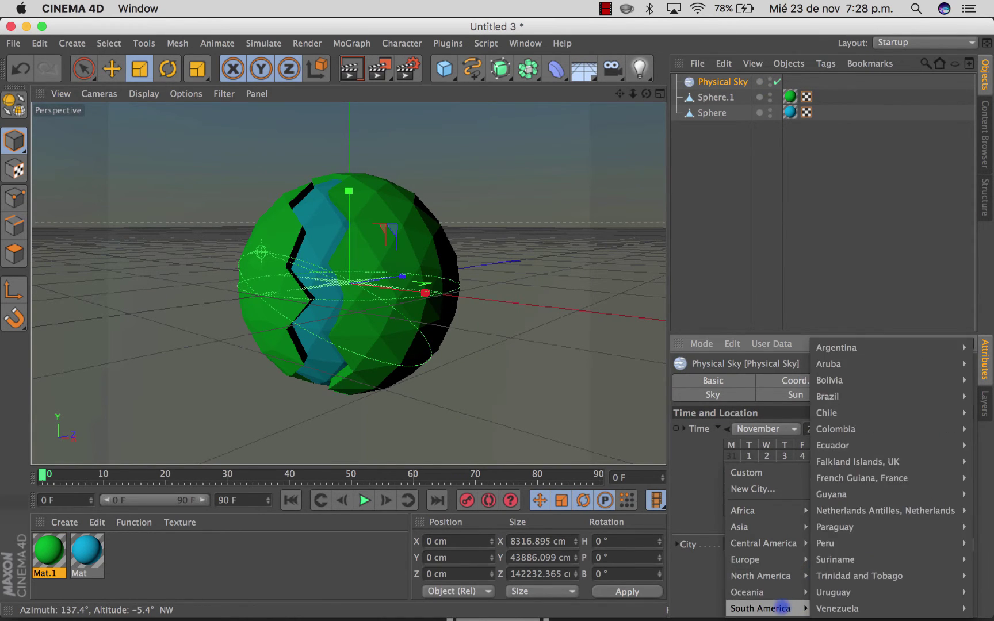
mouse_move(761, 575)
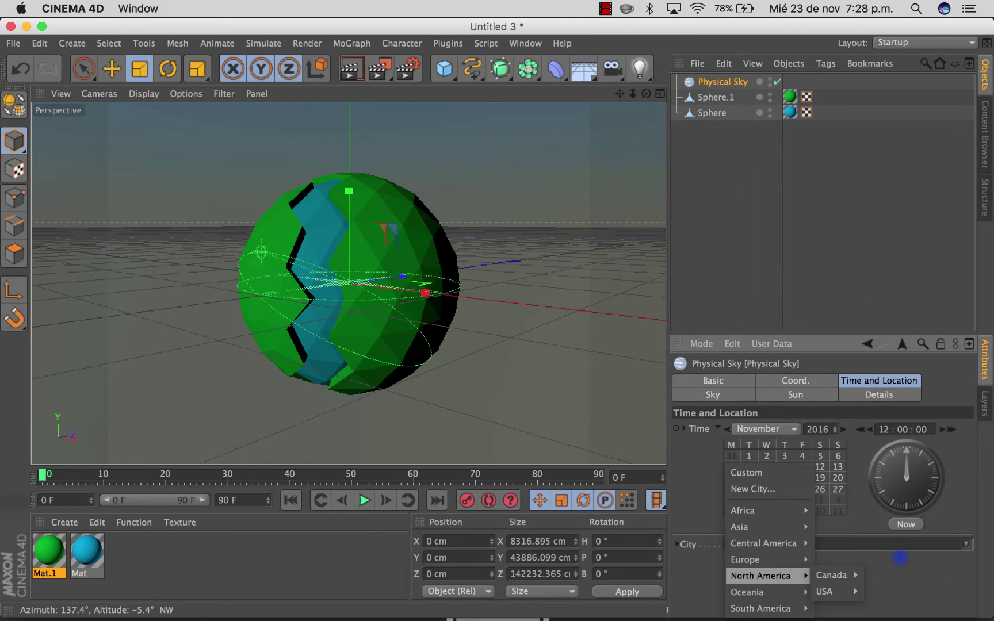
click(900, 558)
click(910, 548)
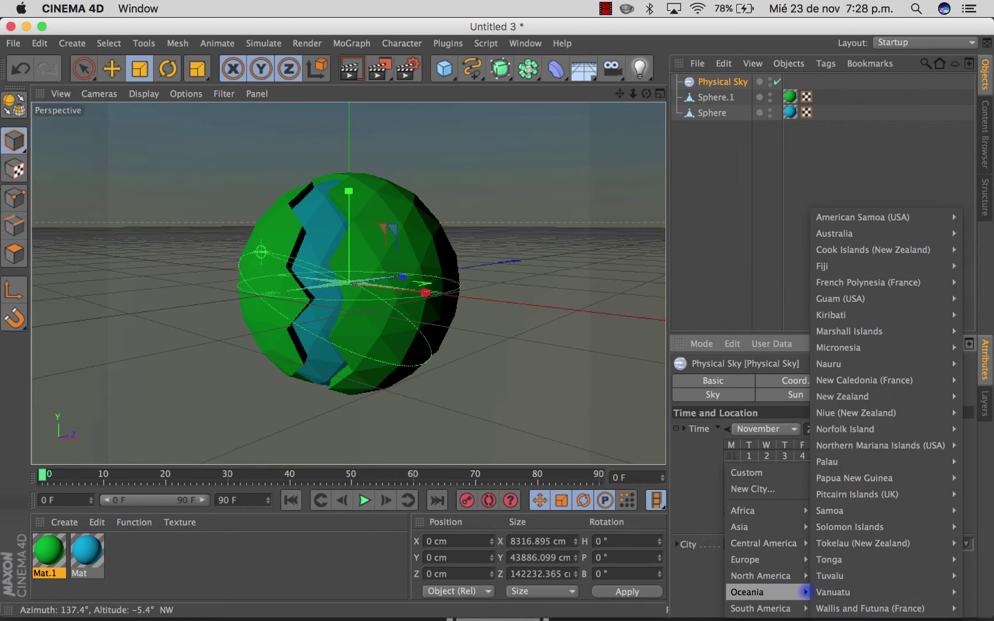
mouse_move(760, 608)
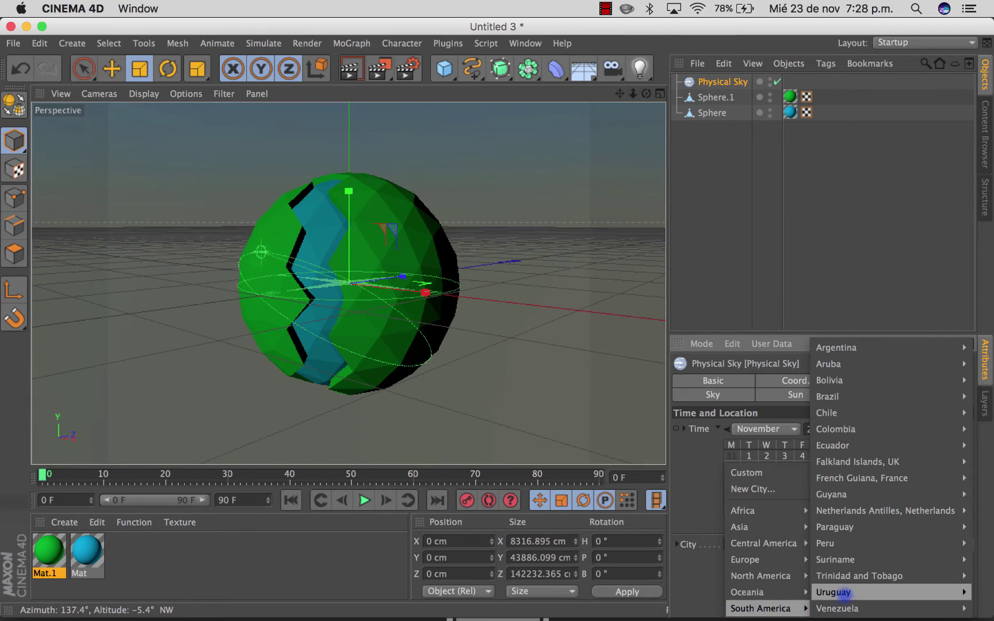
mouse_move(869, 445)
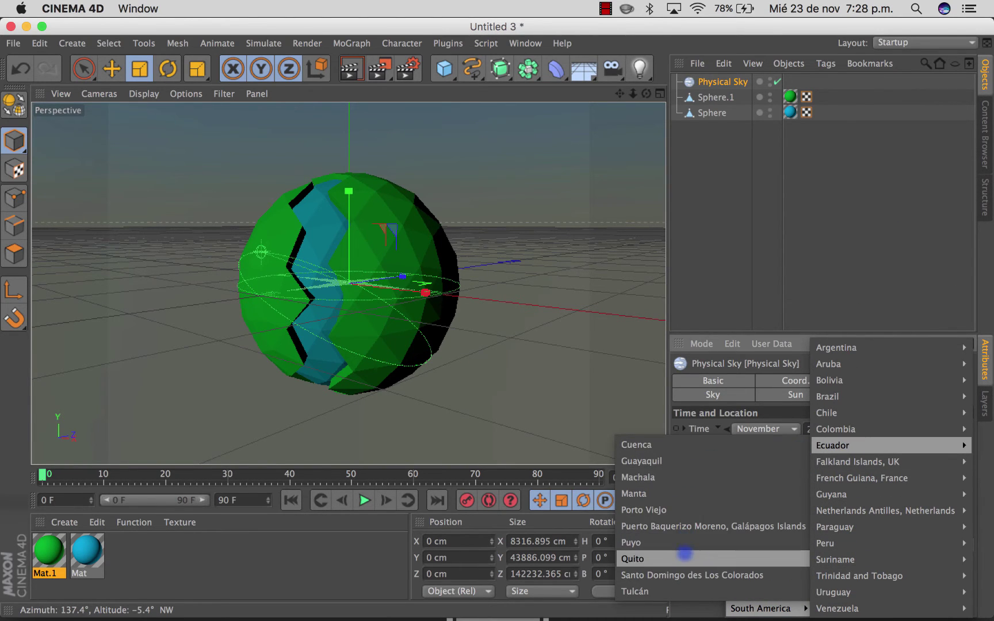
click(684, 558)
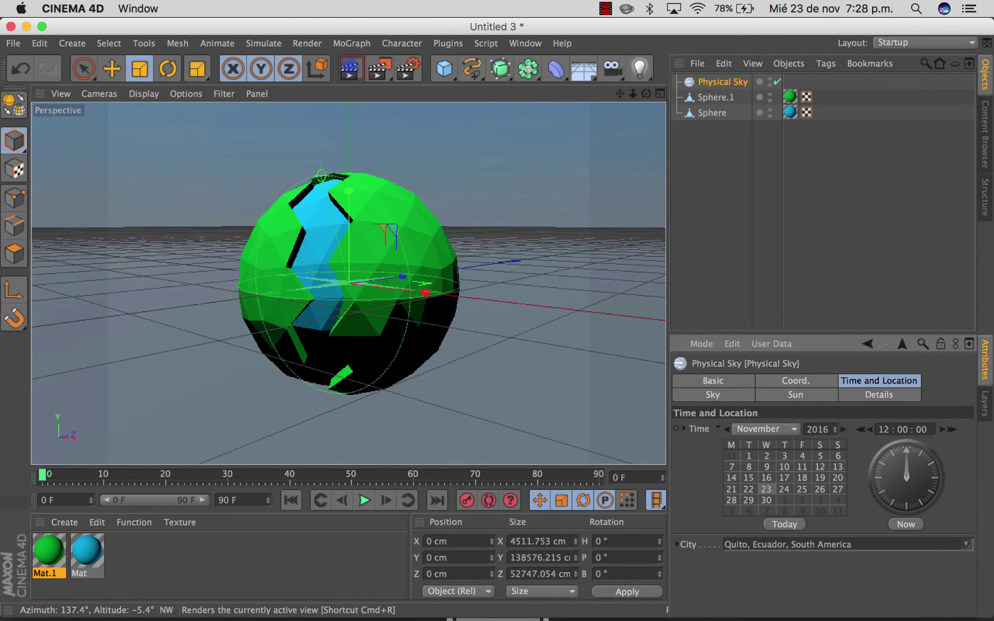
Add Ambient Occlusion and Global Illumination in Render Settings, then render the viewport
click(408, 69)
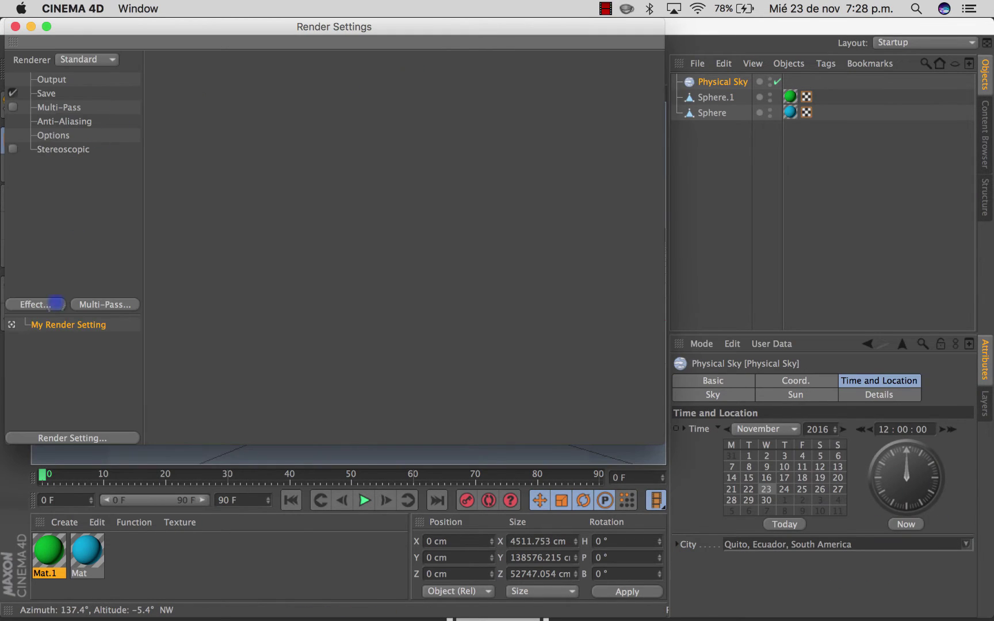
click(42, 304)
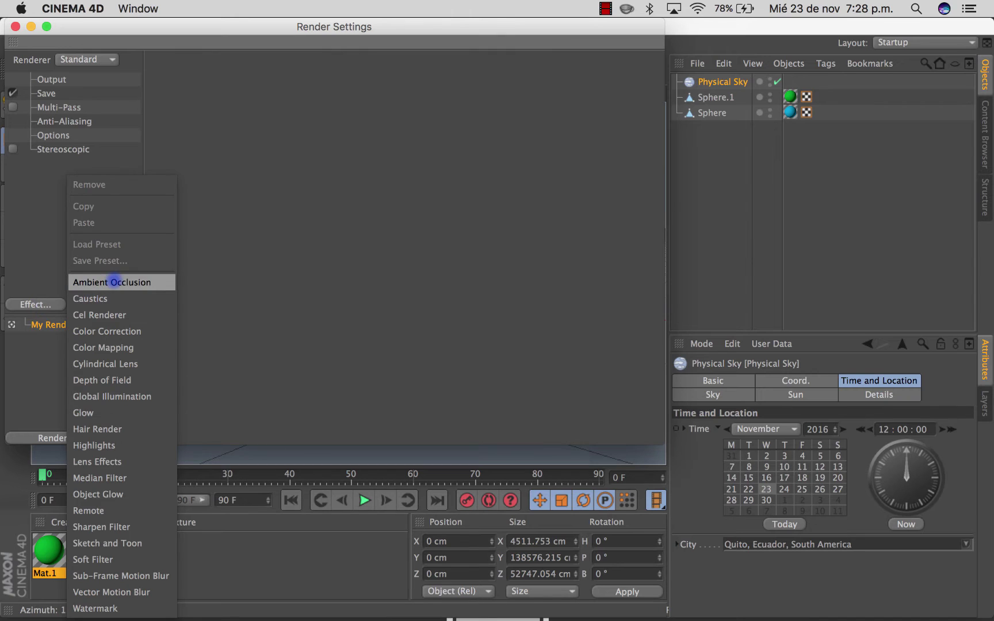
click(114, 281)
click(44, 300)
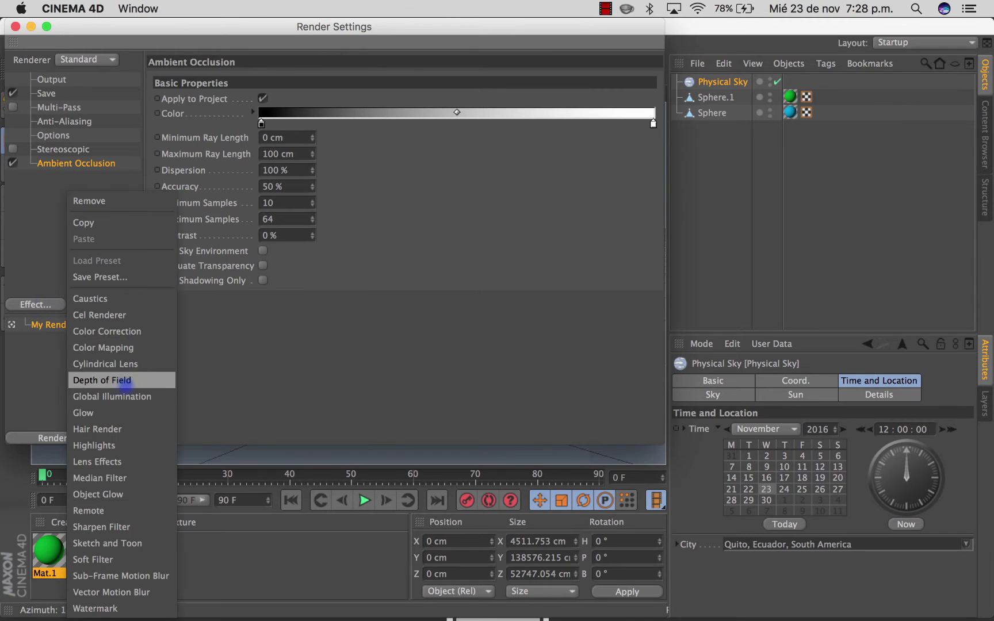
click(123, 394)
click(15, 26)
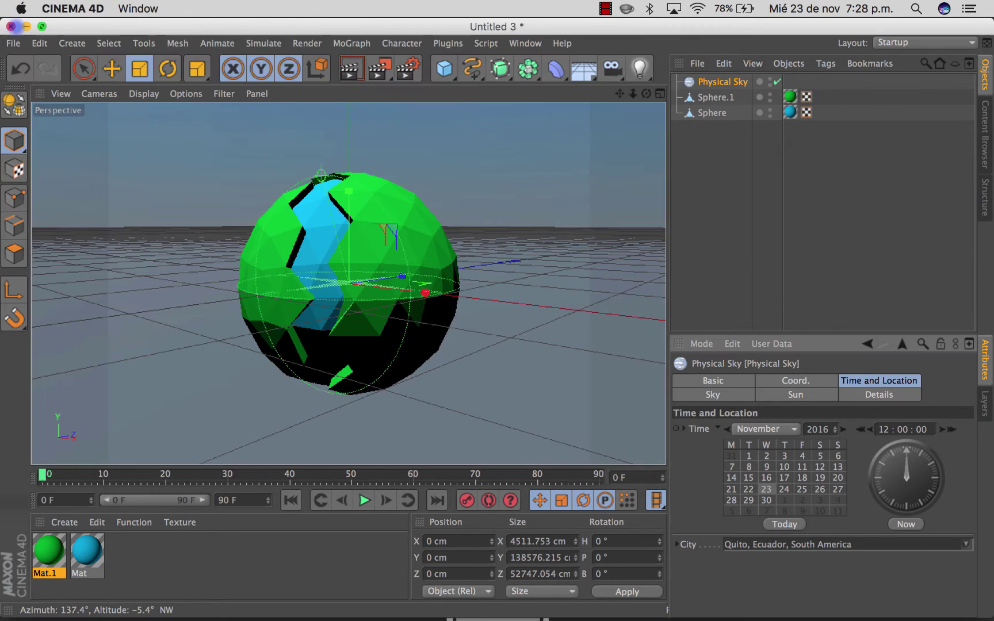
click(351, 68)
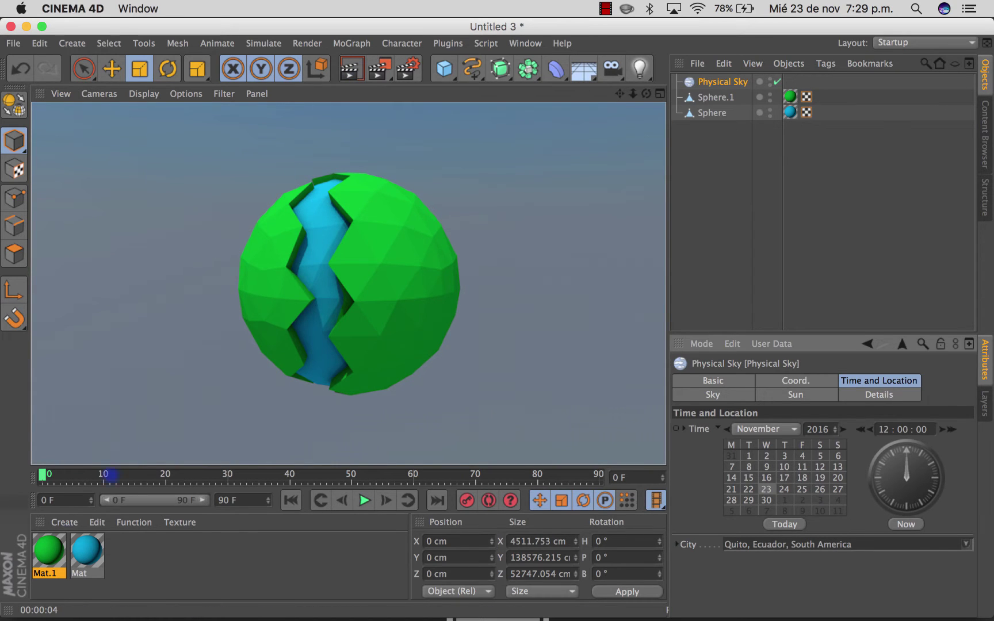
Enable Reflection on the ocean material Mat at 22% brightness, then deselect all objects
double_click(86, 549)
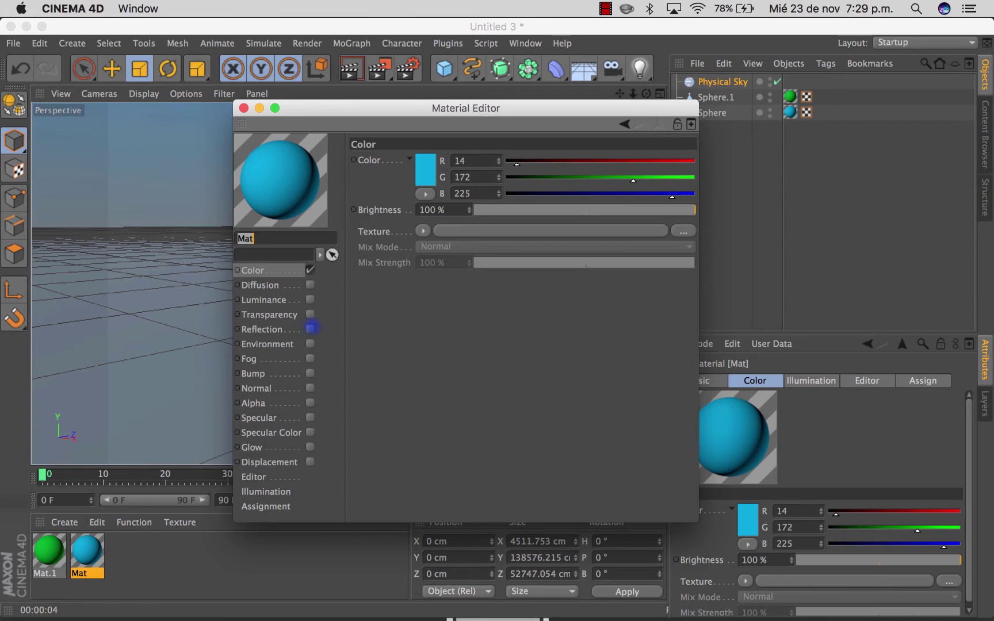
click(309, 329)
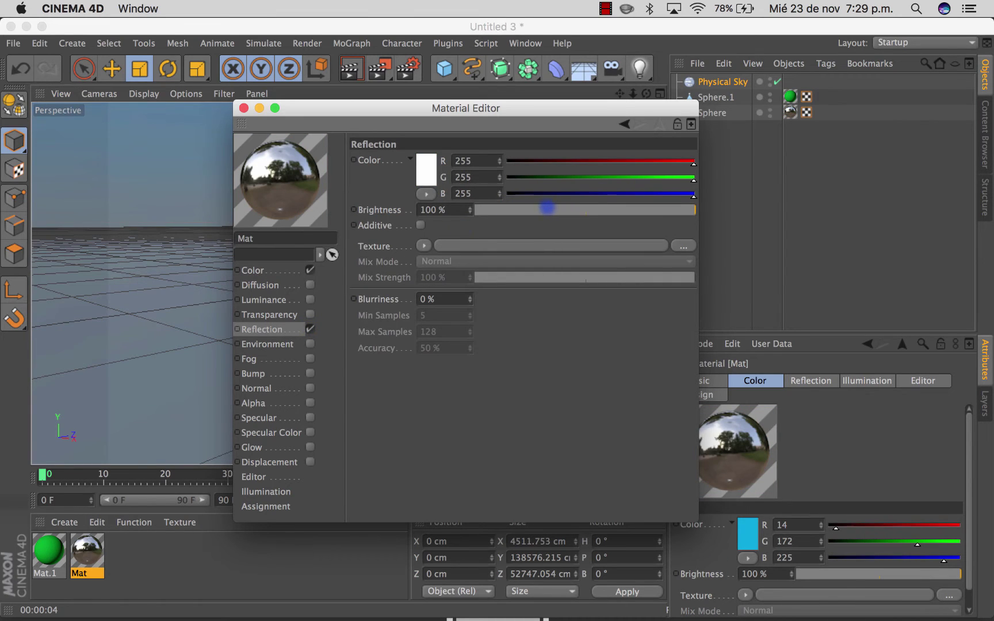
click(523, 209)
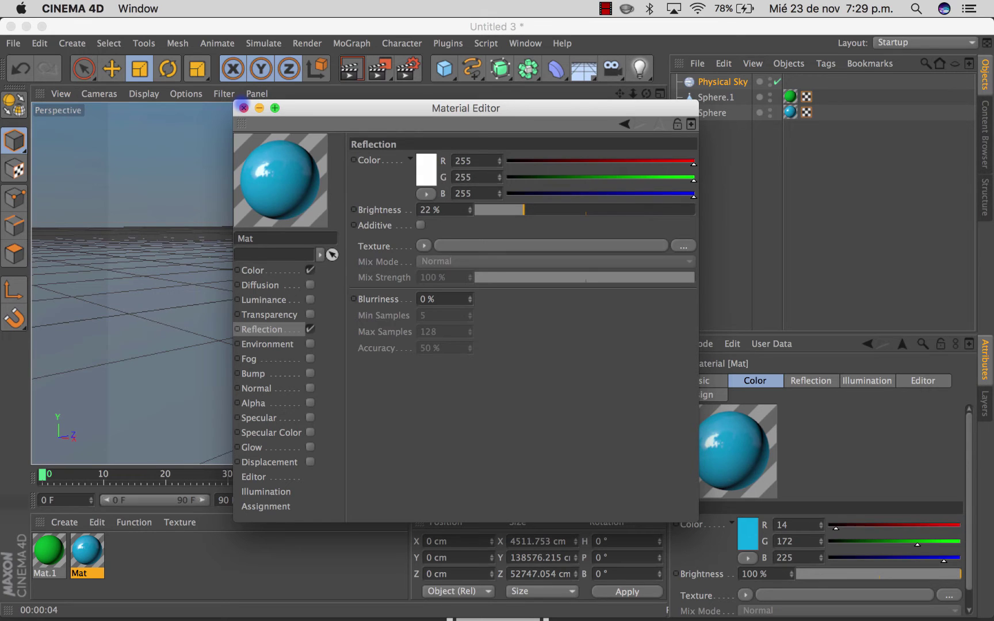
click(243, 107)
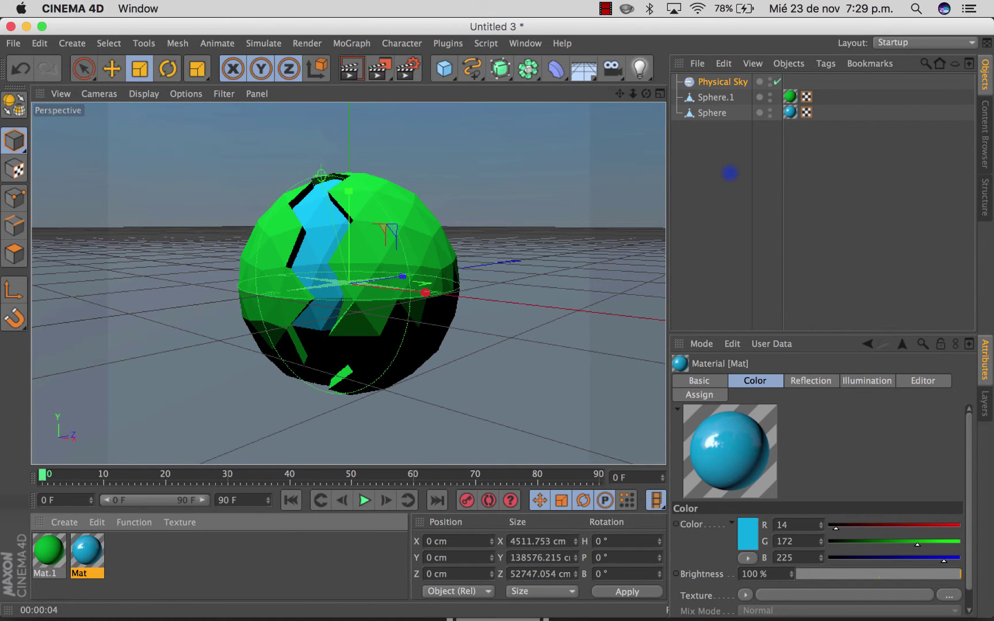
click(729, 173)
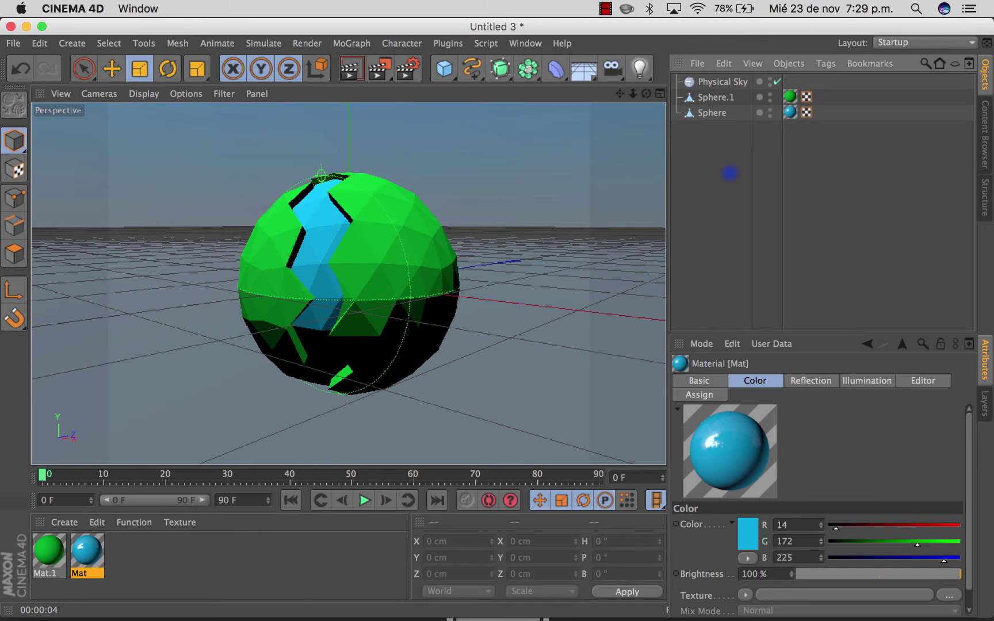
Select Sphere.1 in Polygon mode, undoing an accidental polygon move
click(111, 68)
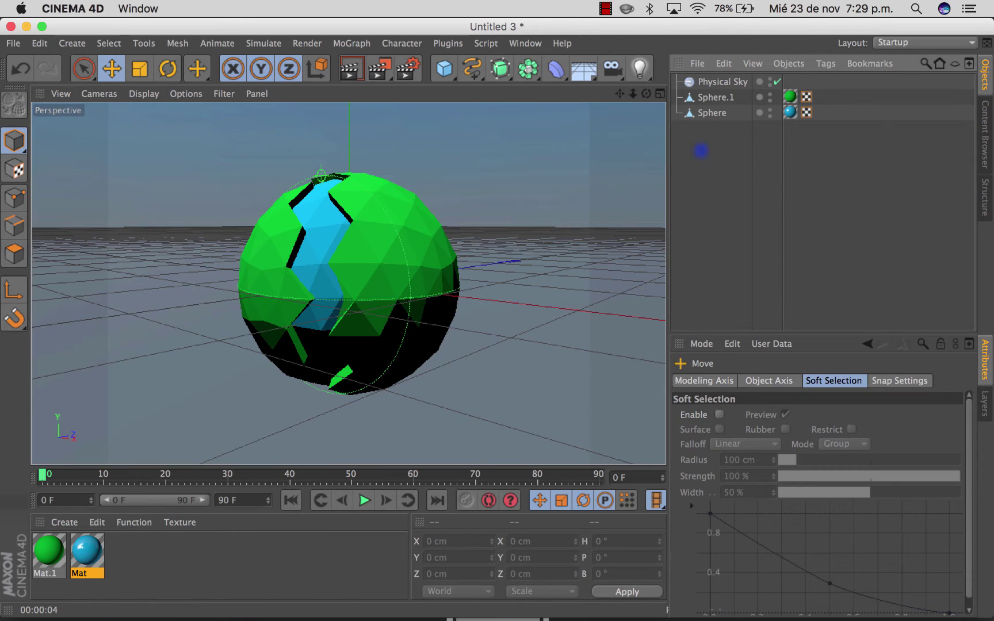
click(712, 97)
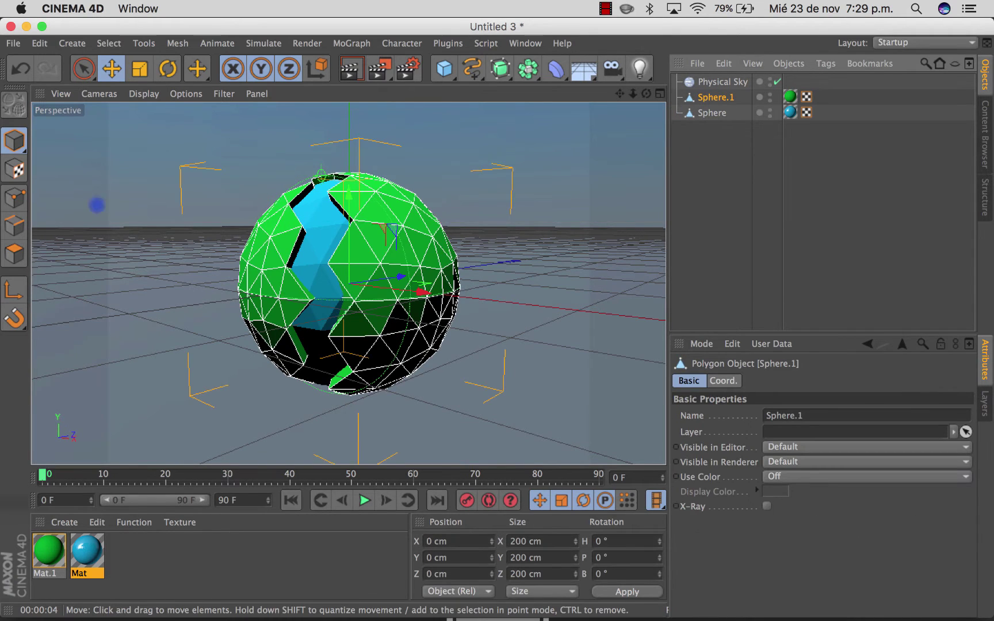
click(13, 254)
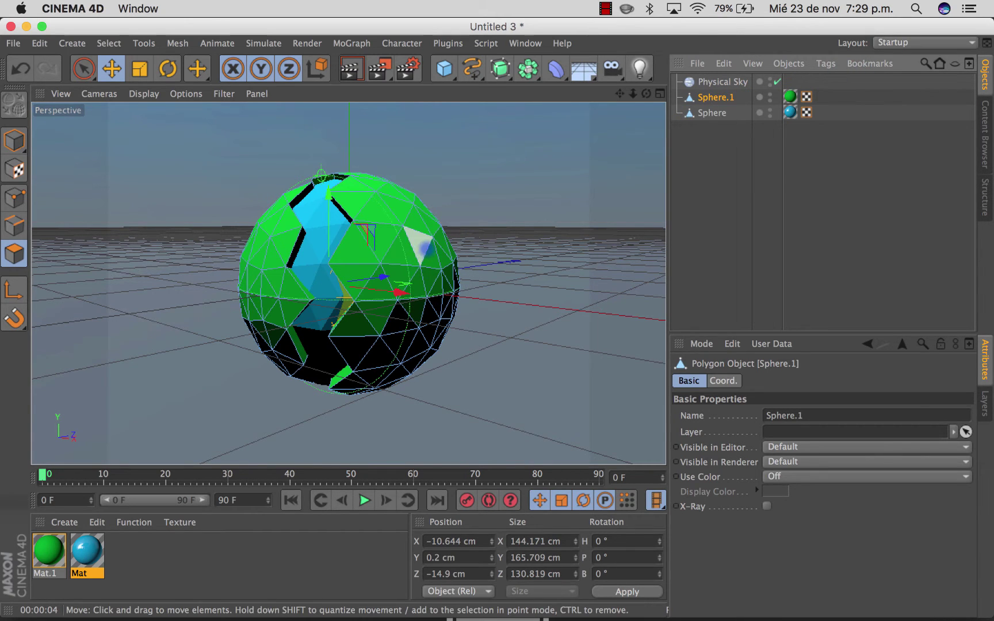
drag(425, 249, 402, 218)
key(ctrl+z)
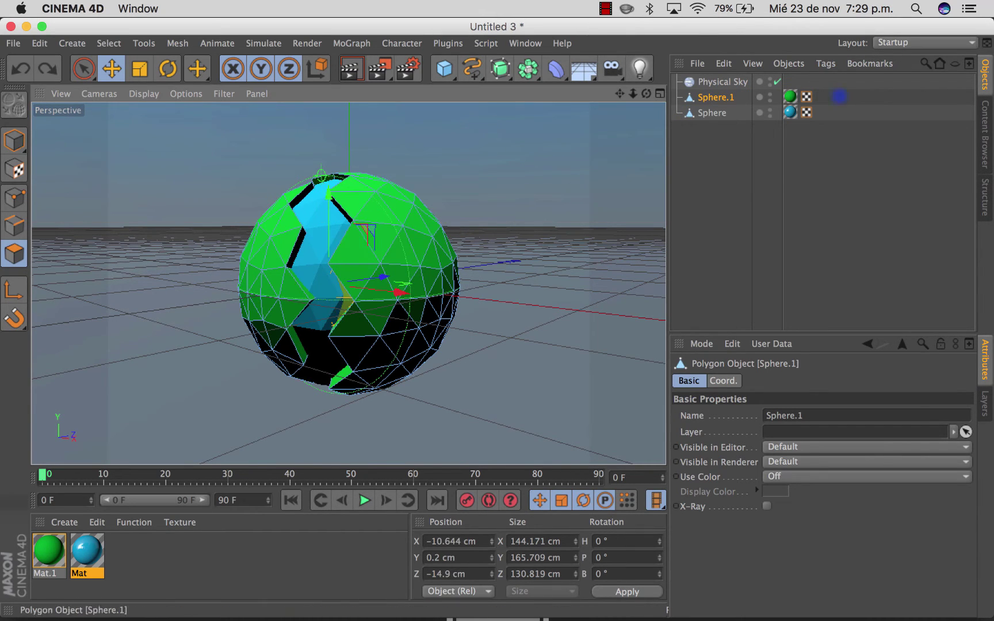
click(703, 98)
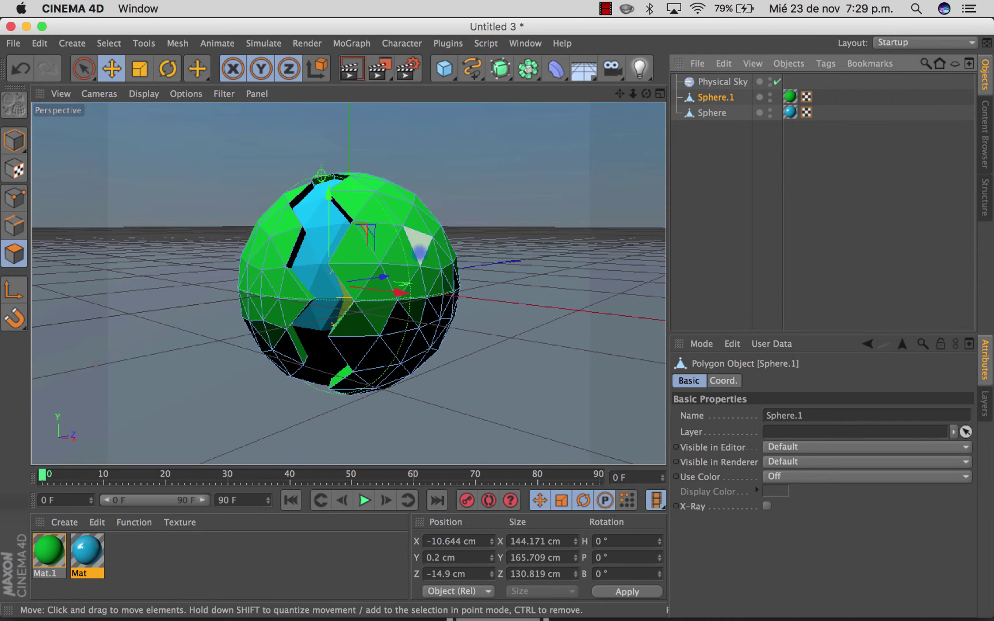
Live-select a small land patch on the planet's right side and extrude it outward
key(9)
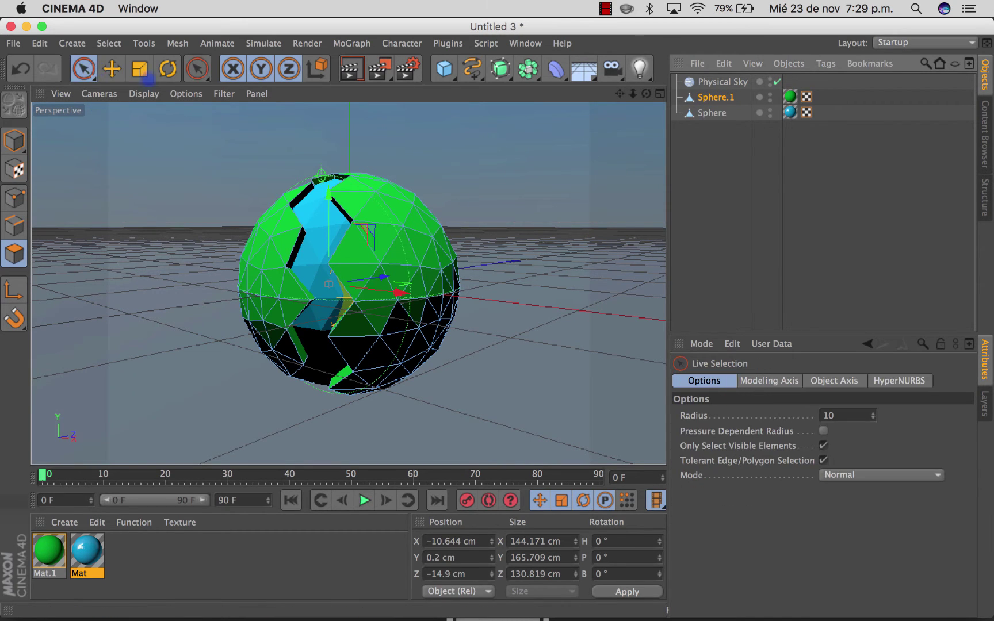
drag(426, 234, 439, 238)
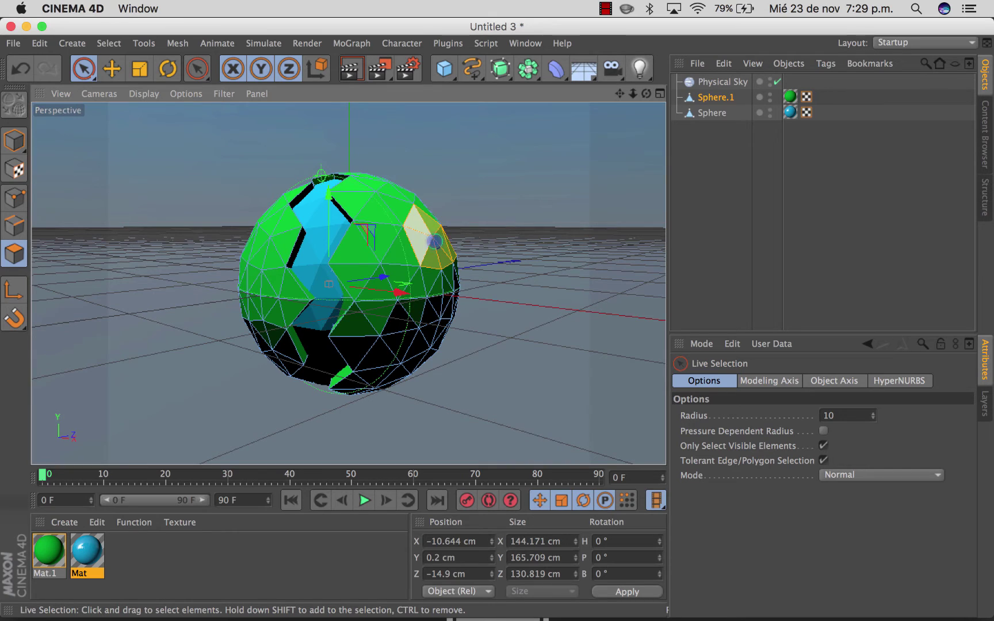
key(ctrl+z)
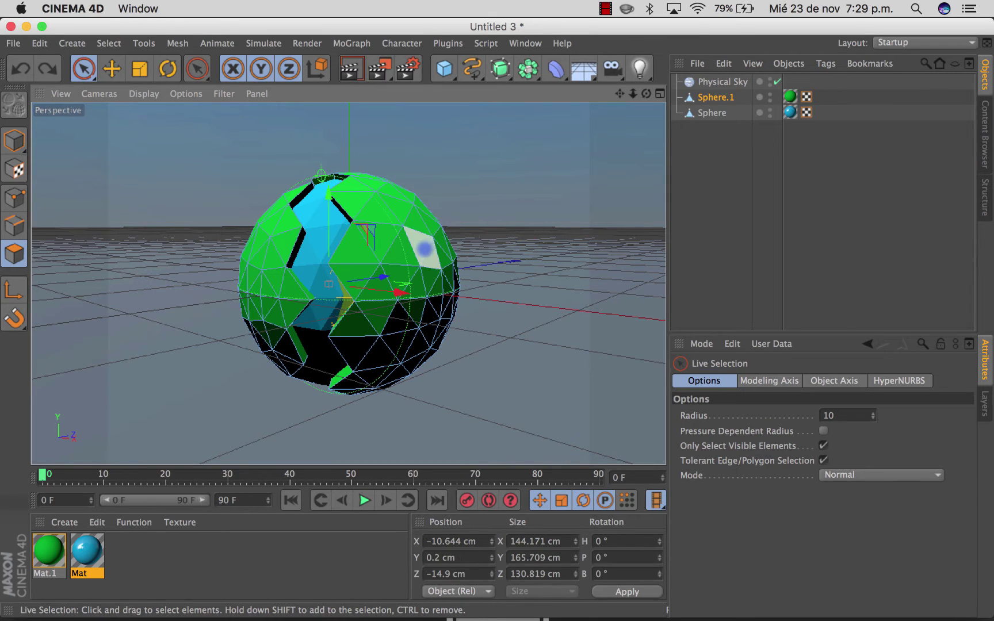
drag(424, 247, 423, 231)
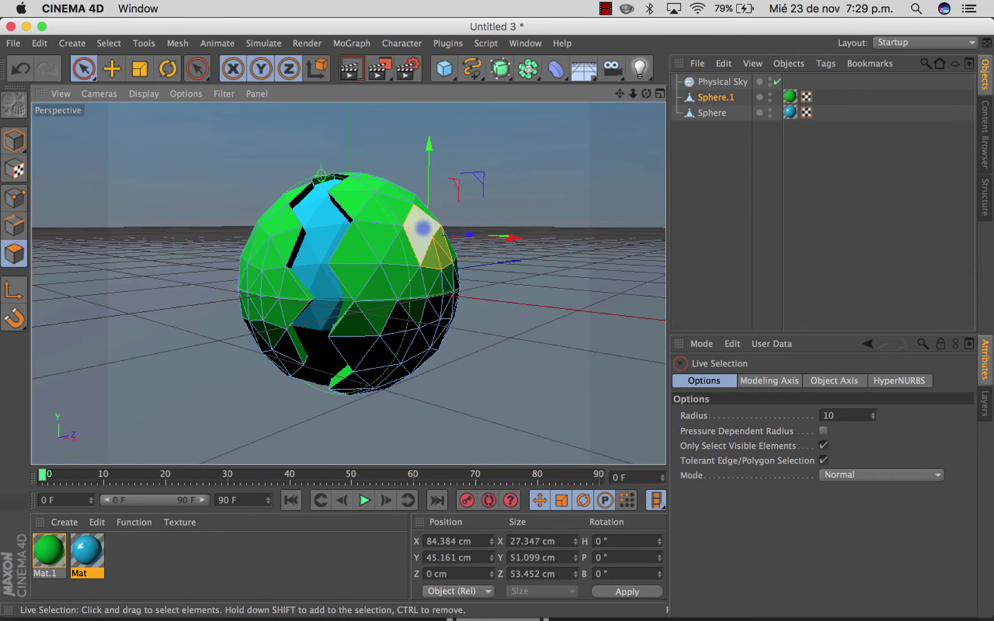
right_click(421, 231)
click(467, 312)
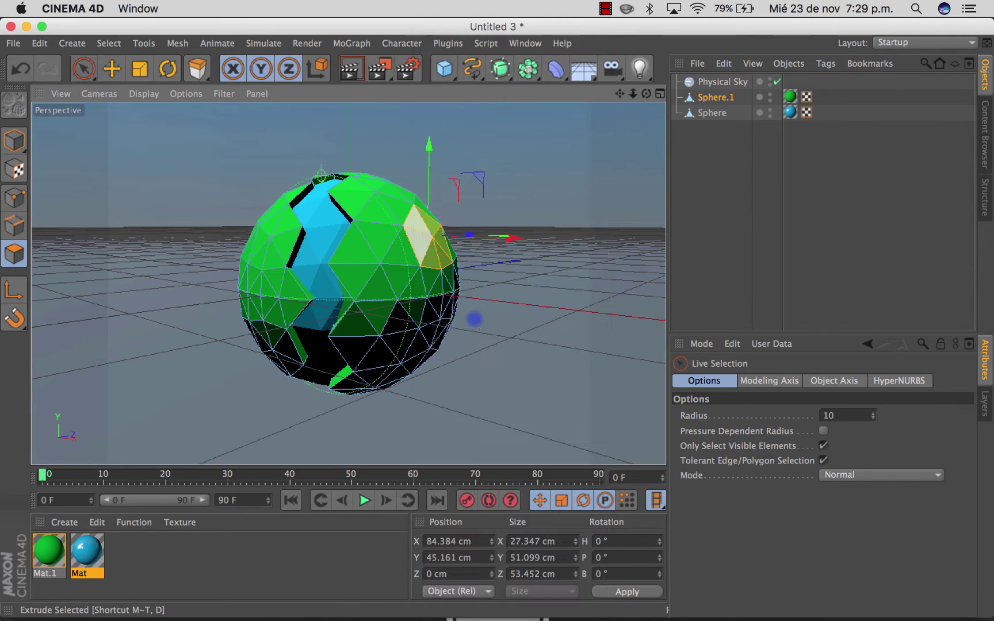
drag(518, 225, 549, 225)
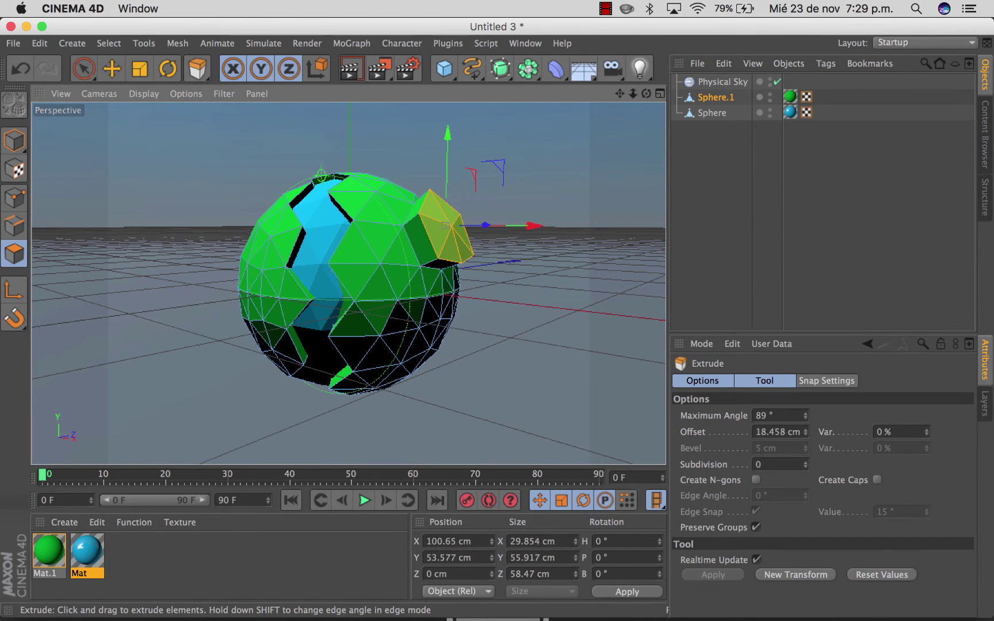
Scale the extruded top down into a tapered peak, then select a left-edge land patch
click(139, 68)
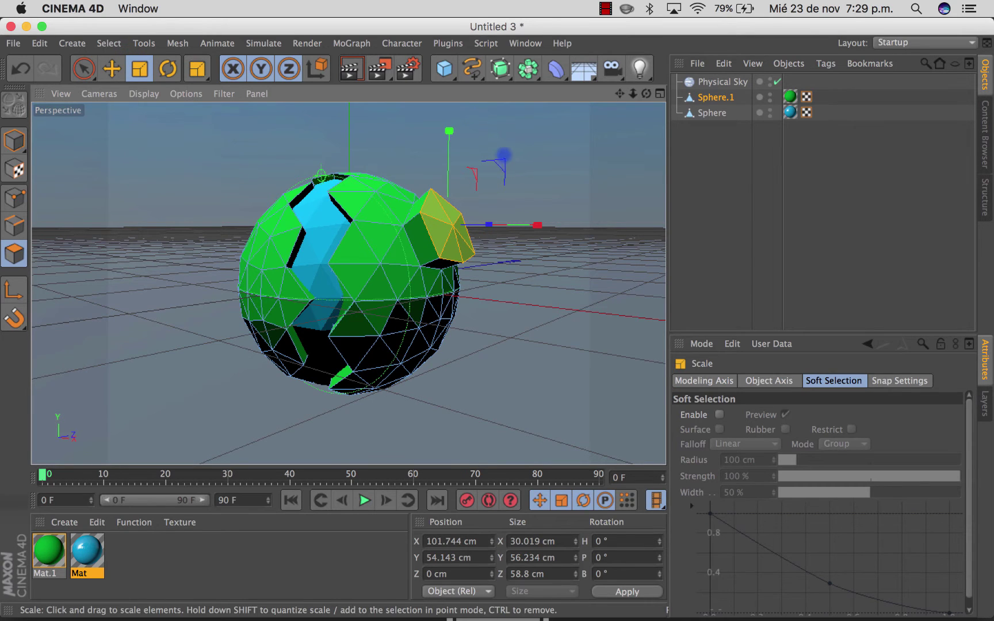
drag(500, 167, 209, 230)
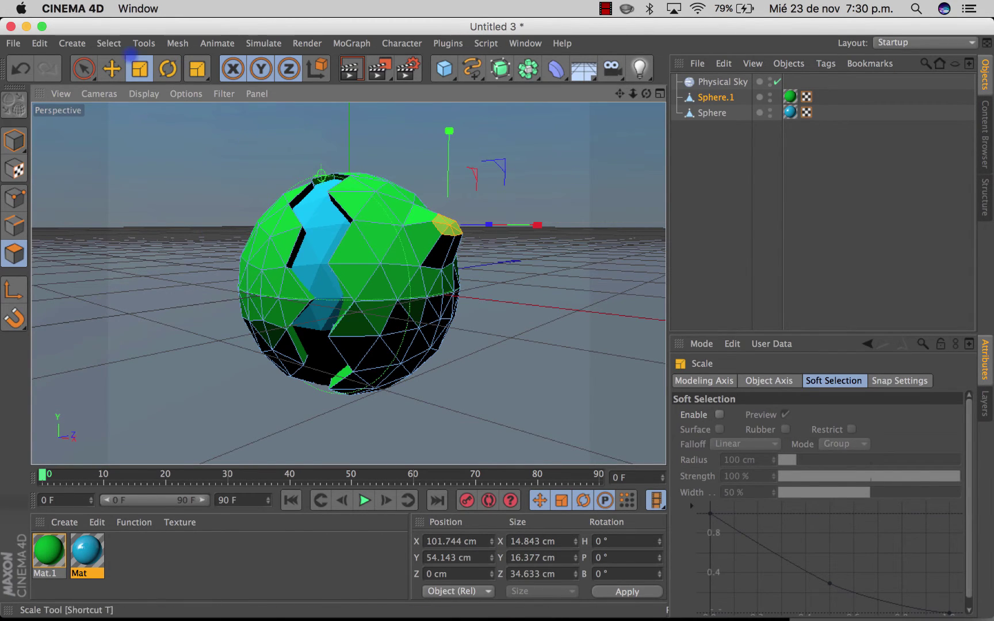
click(84, 68)
click(248, 282)
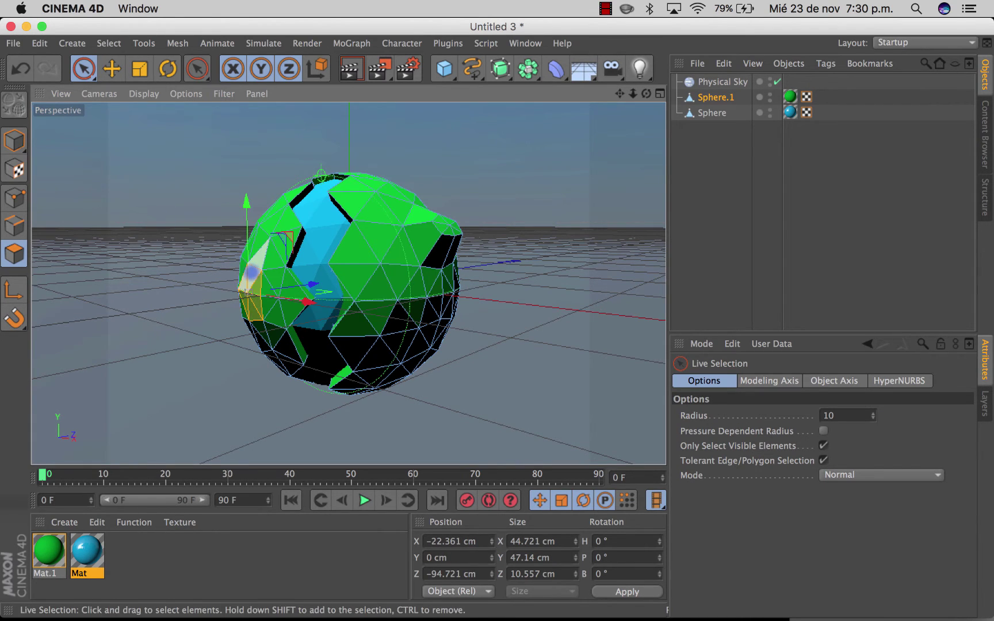
Extrude the left-edge land patch slightly
right_click(252, 272)
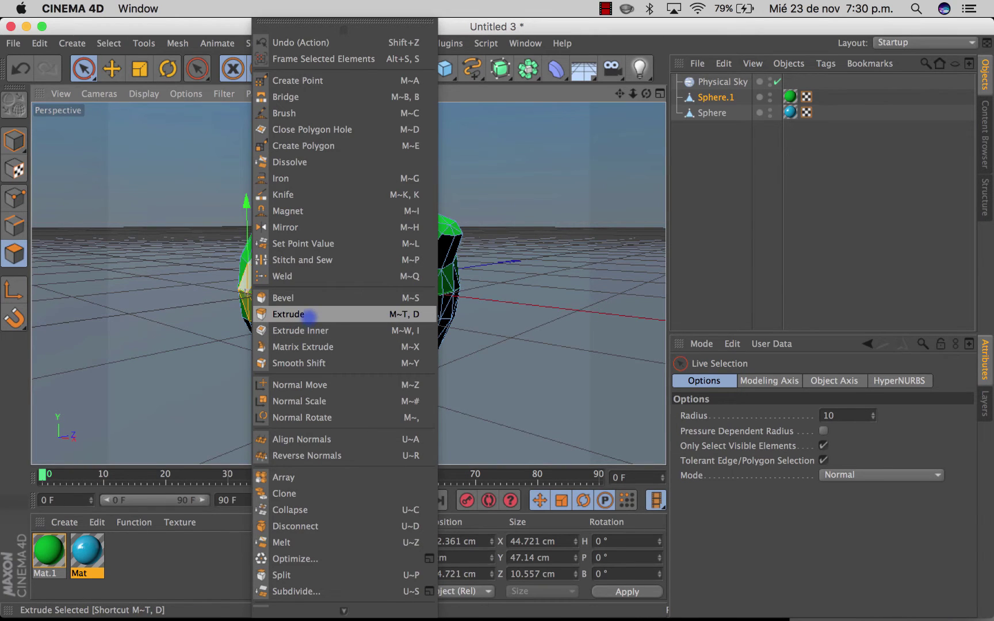
click(309, 314)
mouse_move(177, 317)
mouse_down()
mouse_move(218, 320)
mouse_move(181, 318)
mouse_up()
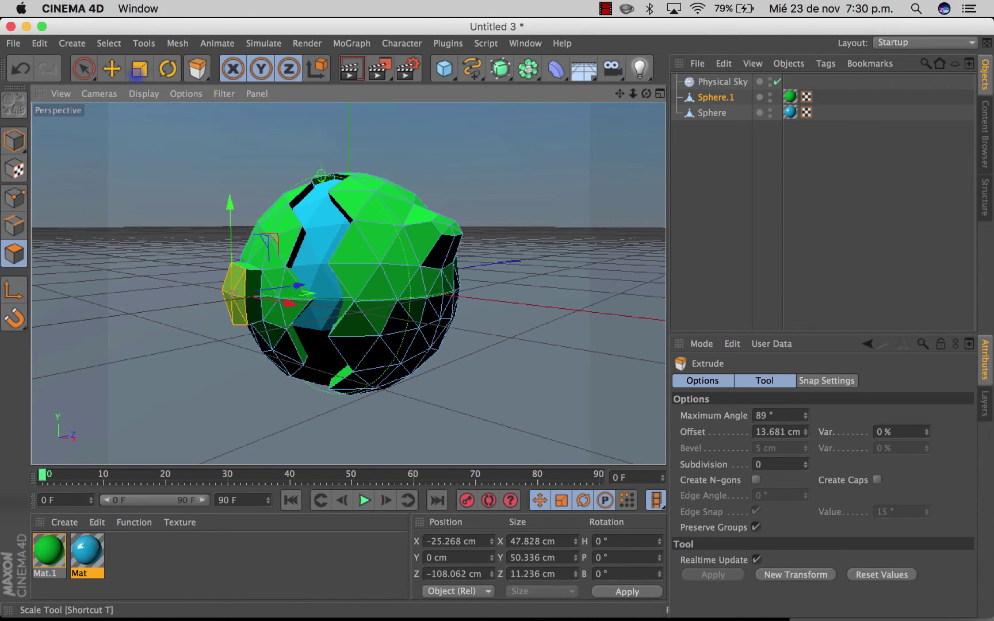
Scale the left bump's top faces down to about 59% so it narrows into a peak
click(138, 70)
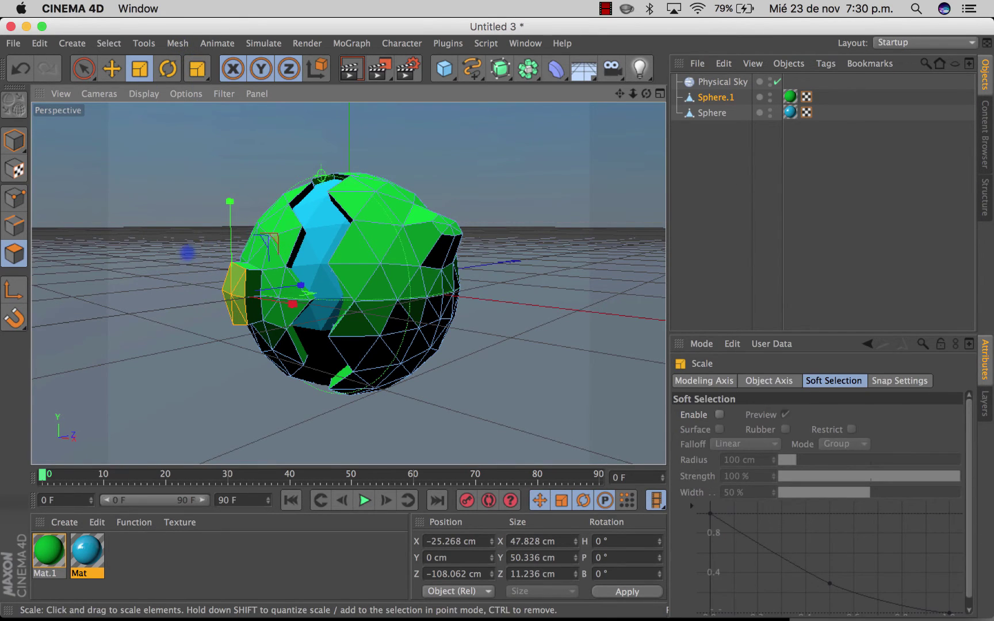
drag(167, 274, 17, 357)
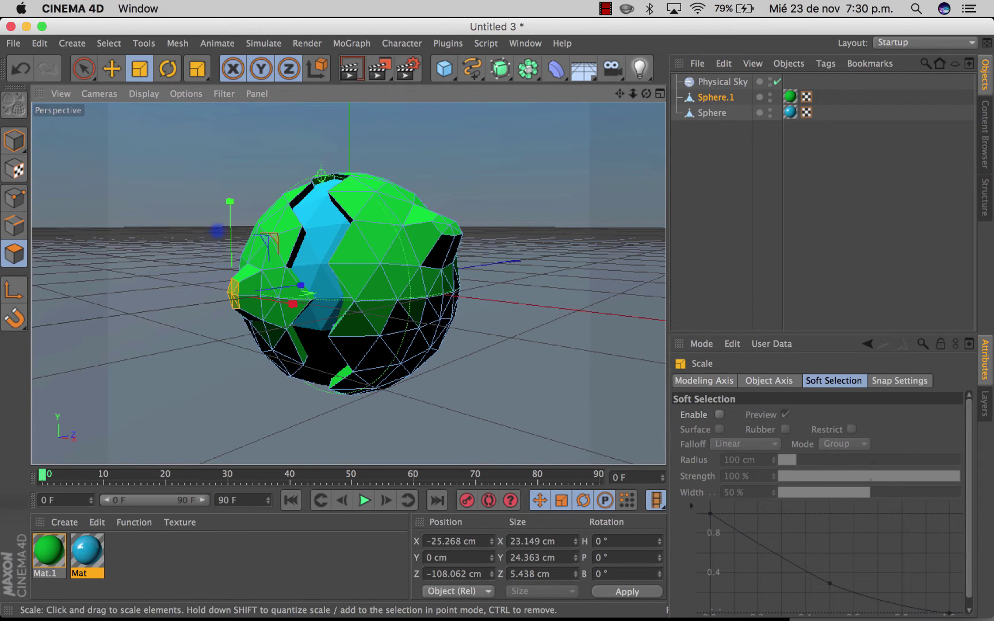
right_click(248, 279)
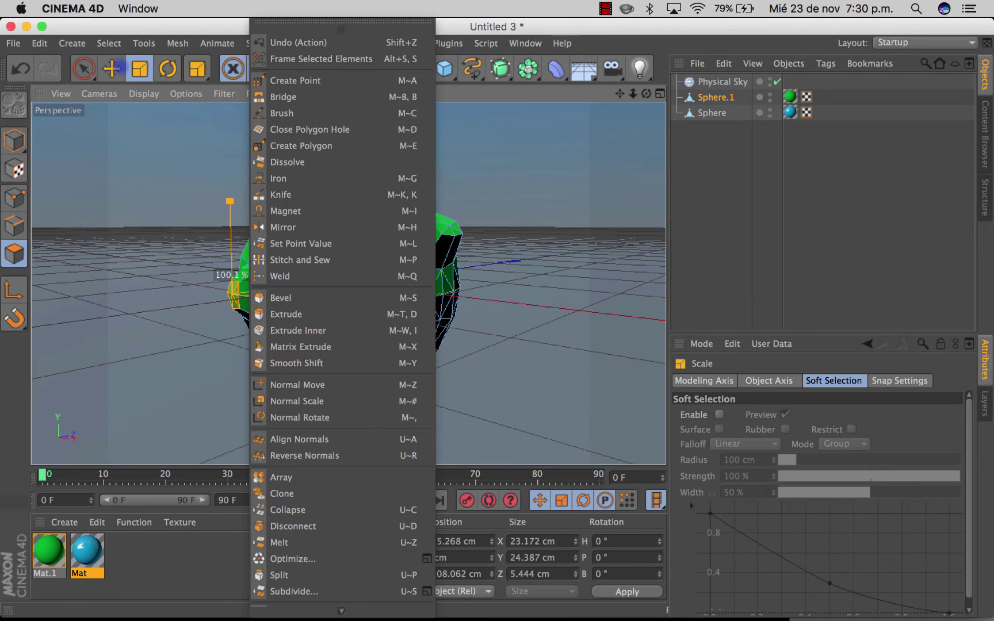
key(Escape)
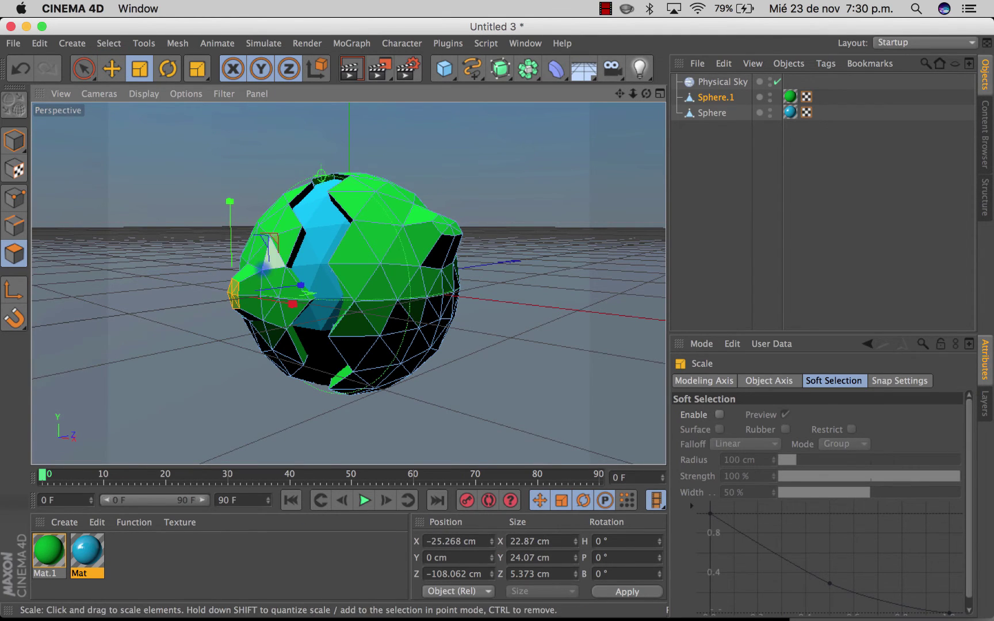
click(84, 69)
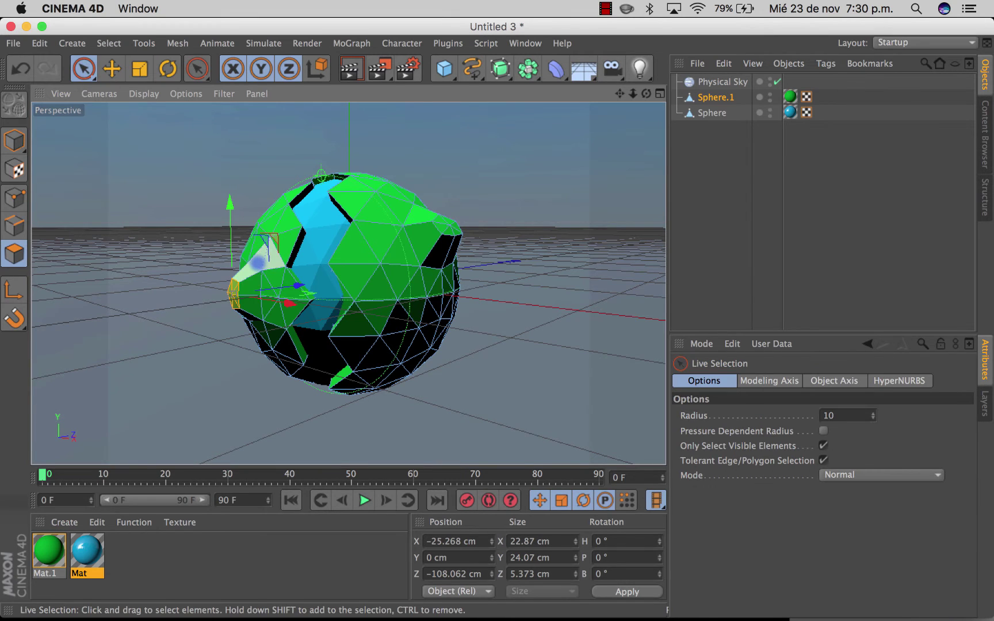
Select faces around the left bump and deform nearby points with the Magnet tool (Bell, 100 cm)
drag(269, 296, 270, 284)
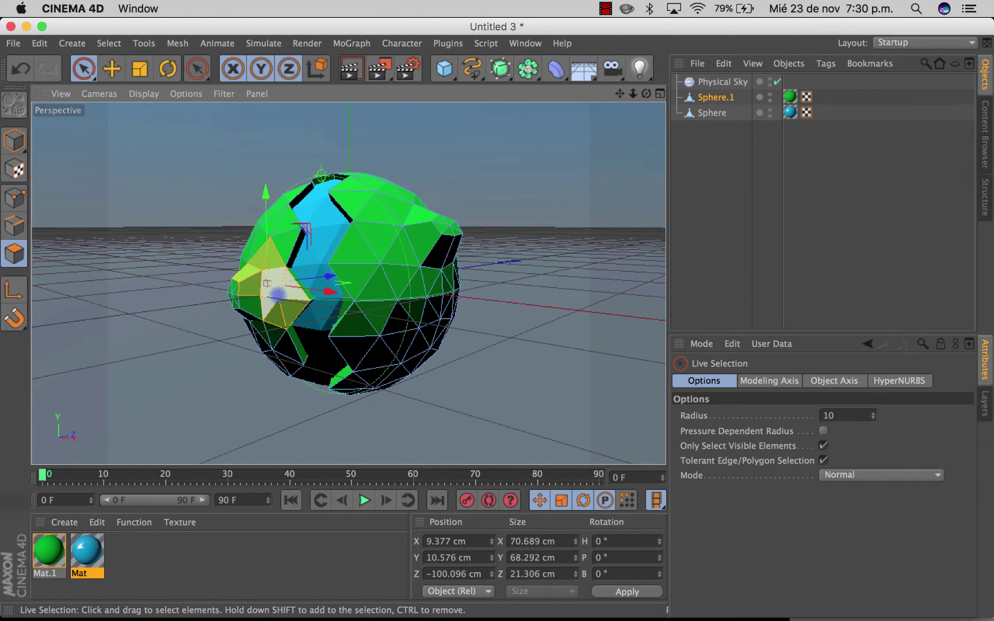
right_click(272, 273)
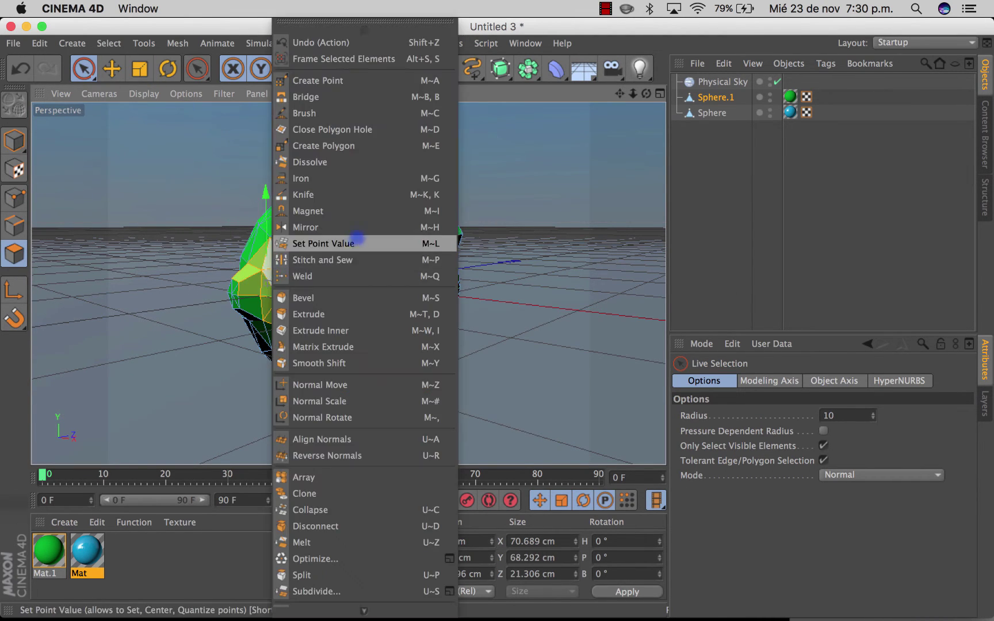
click(334, 211)
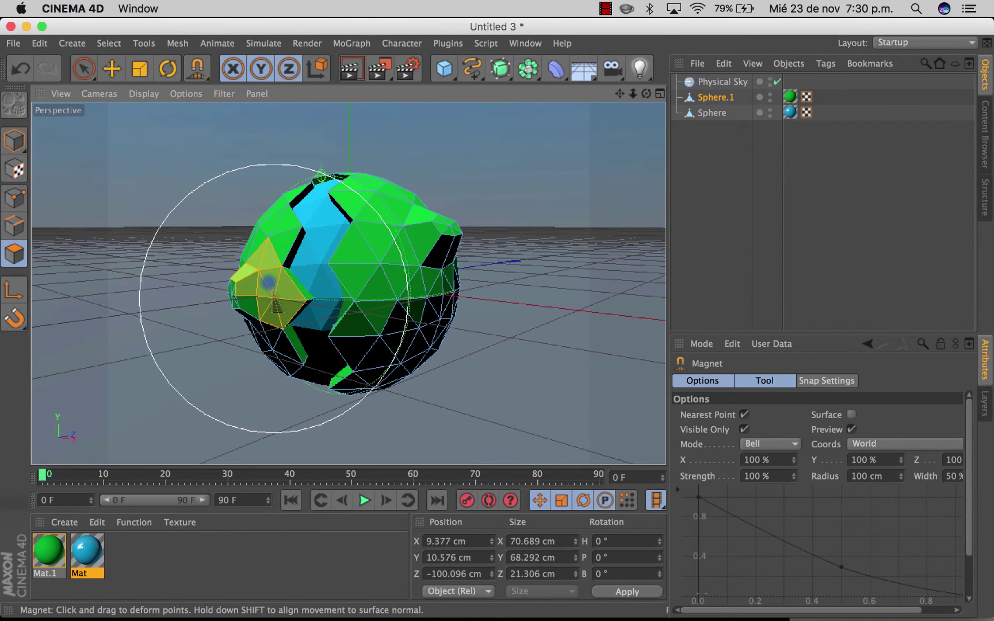
drag(267, 281, 262, 284)
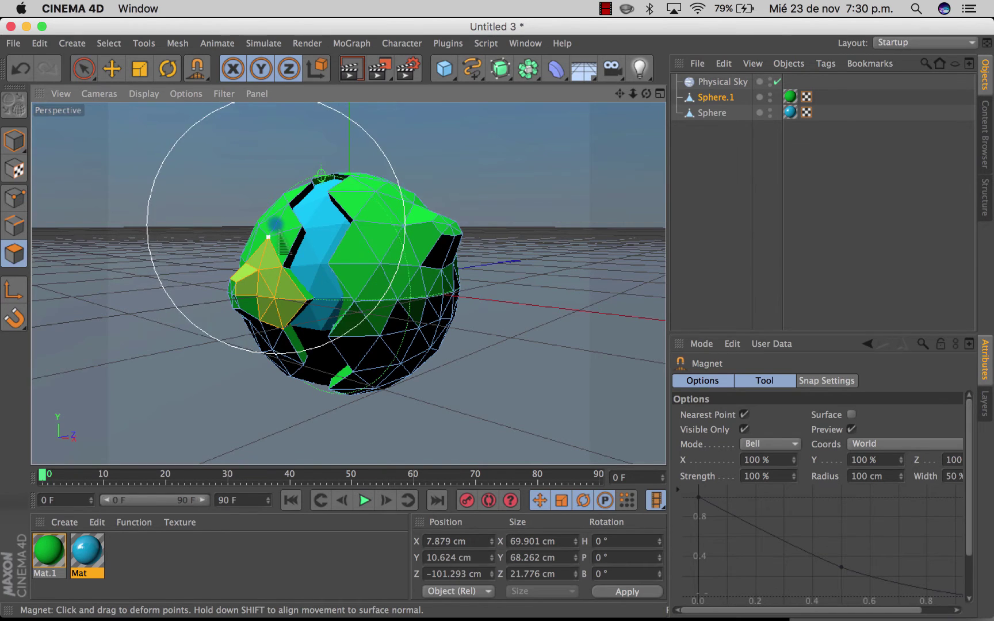
drag(237, 210, 245, 216)
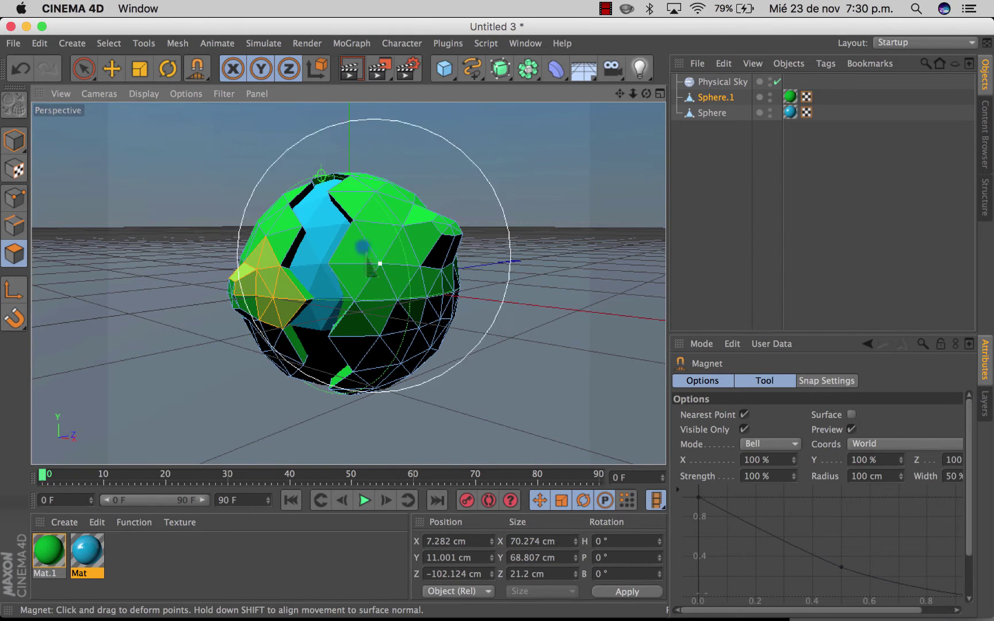
drag(380, 266, 384, 260)
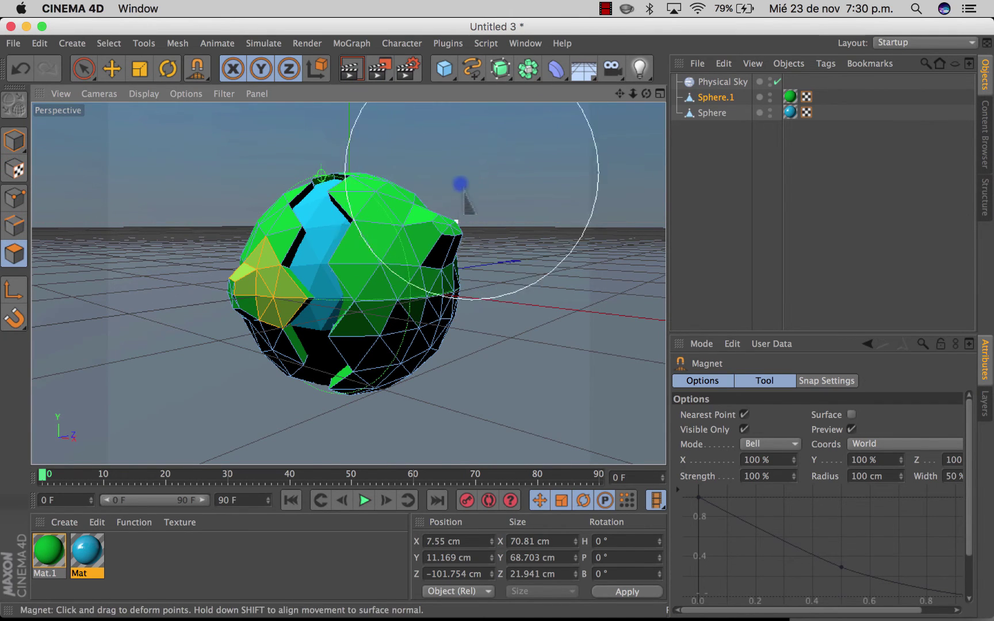
Create Mat.2 and set its colour to pure white (255, 255, 255)
double_click(180, 562)
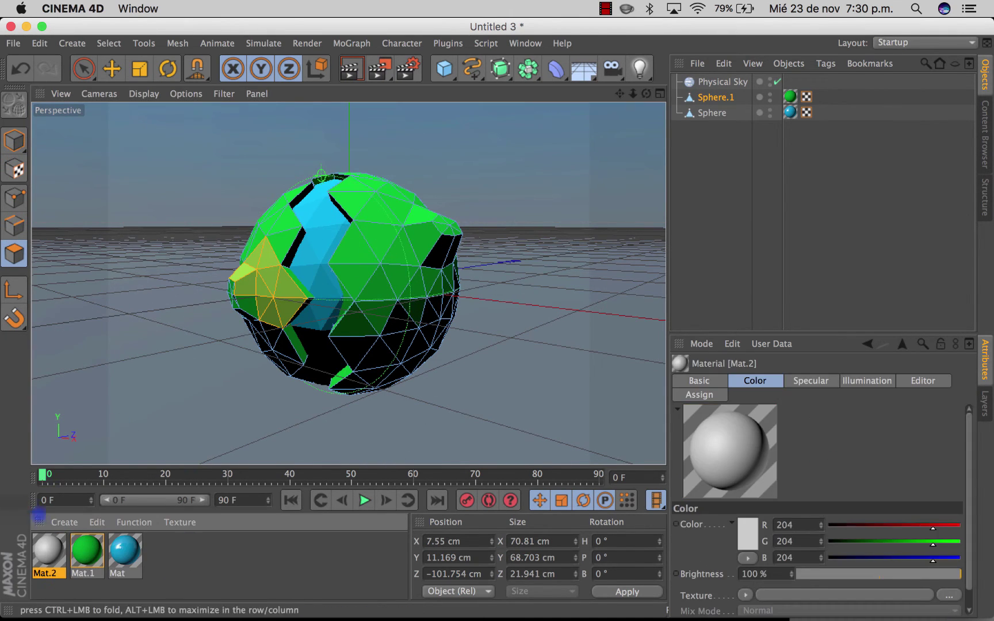
double_click(49, 551)
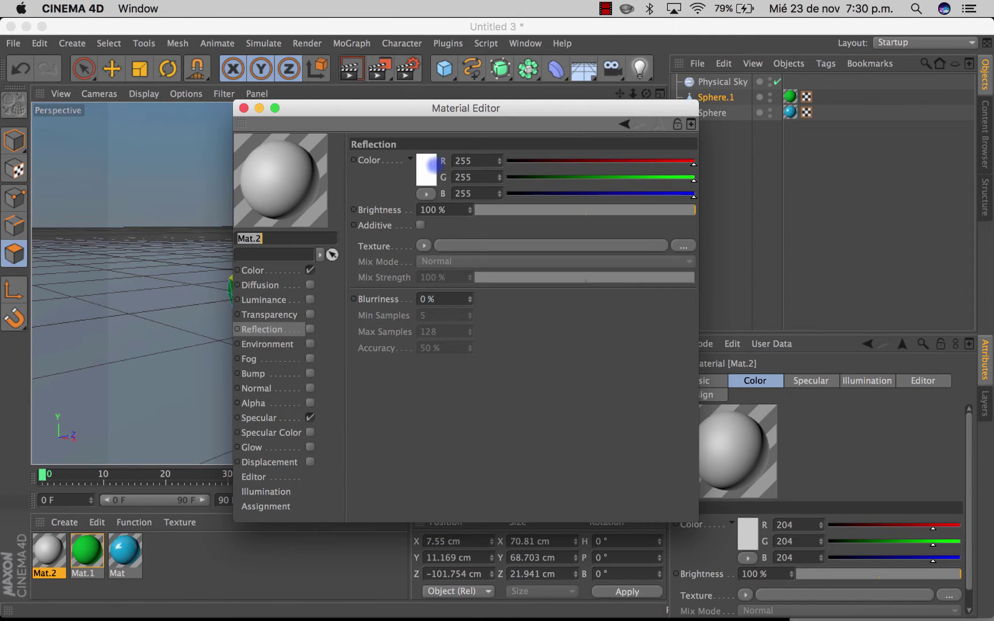
click(253, 270)
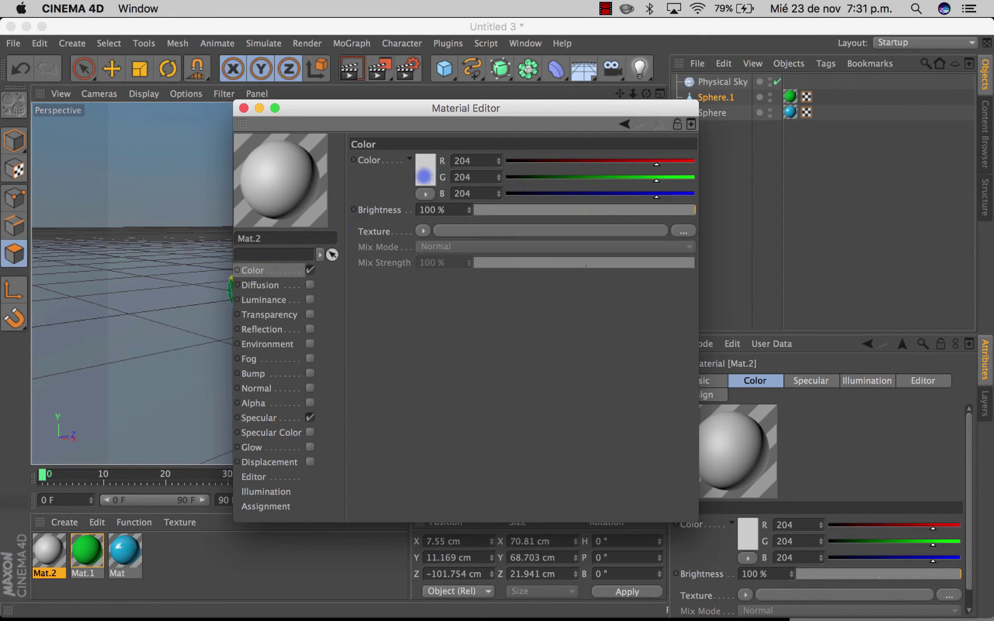
click(425, 175)
drag(356, 150, 338, 137)
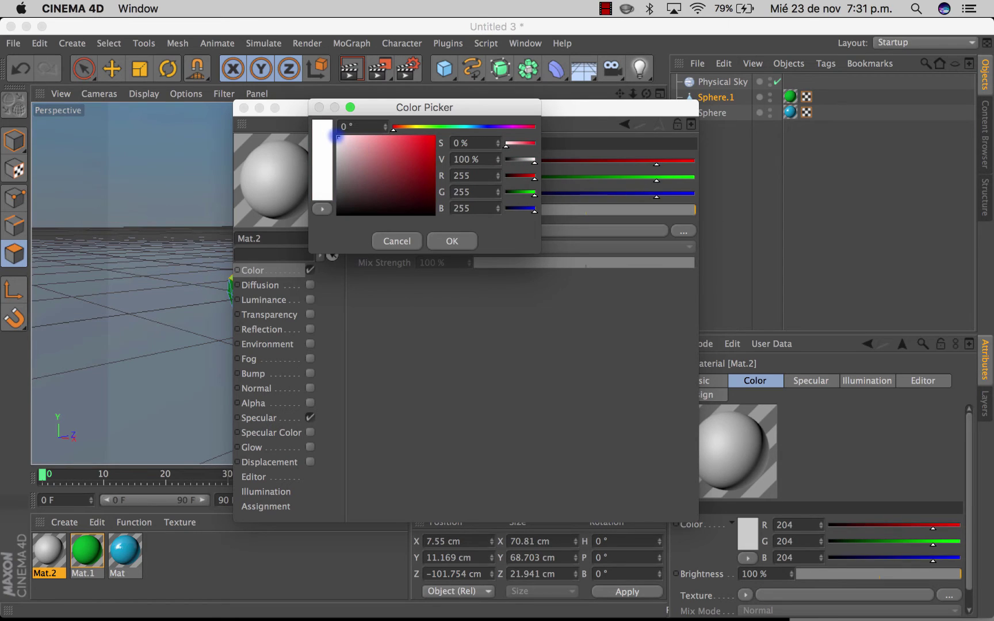
click(452, 241)
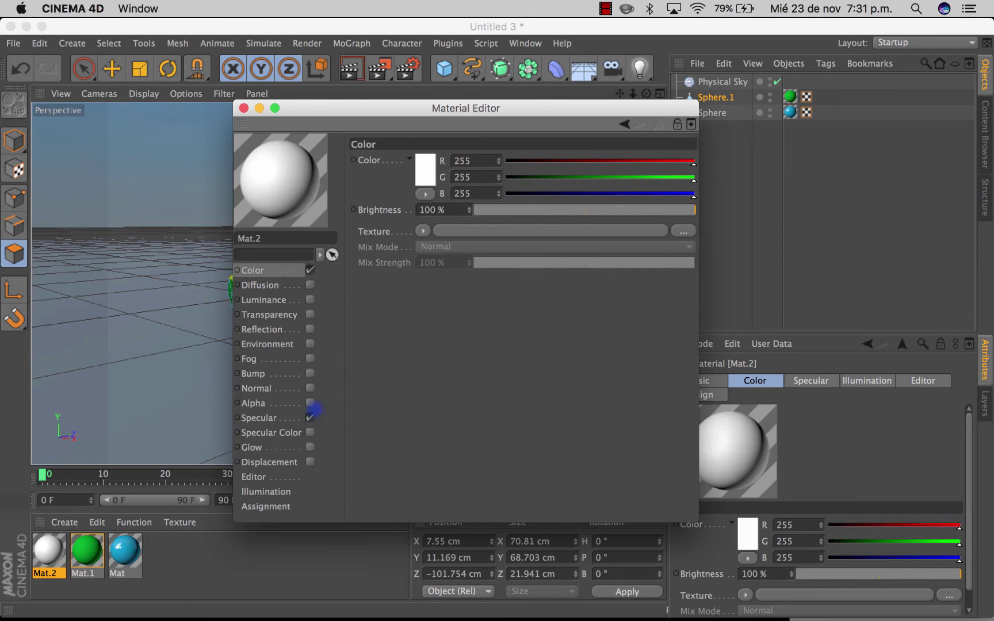
click(243, 108)
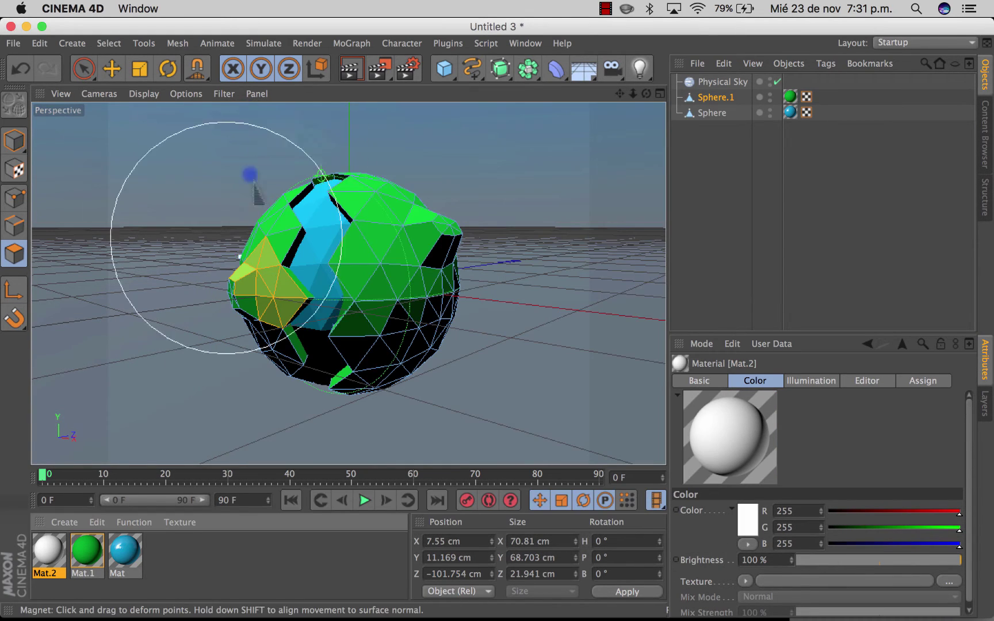
Select the right-side mountain faces and apply white Mat.2 to them
click(84, 68)
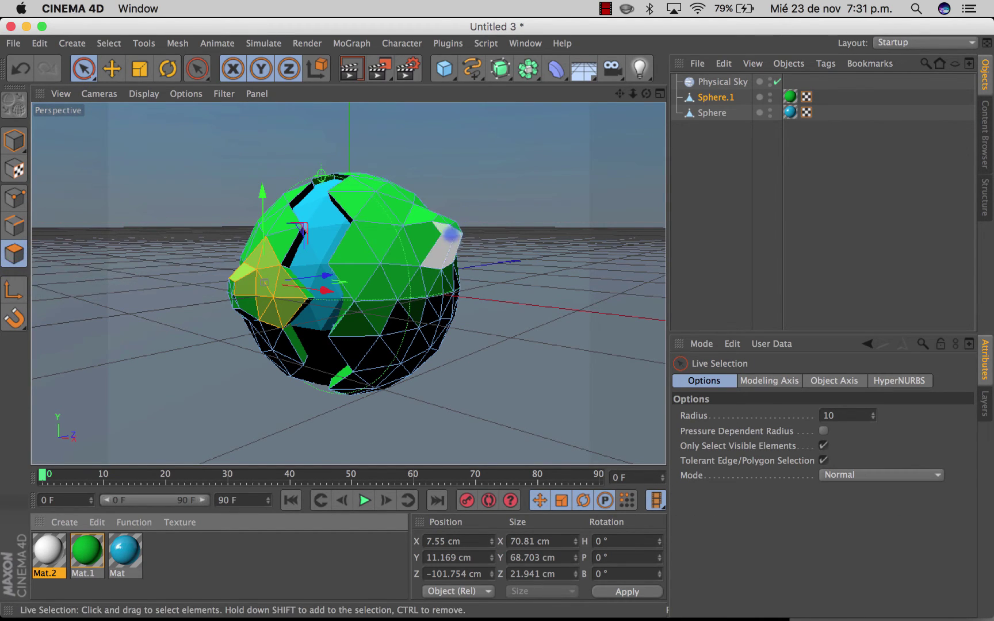
click(441, 225)
mouse_move(440, 225)
mouse_down()
mouse_move(452, 245)
mouse_move(385, 236)
mouse_move(405, 219)
mouse_move(414, 266)
mouse_move(435, 265)
mouse_up()
click(437, 268)
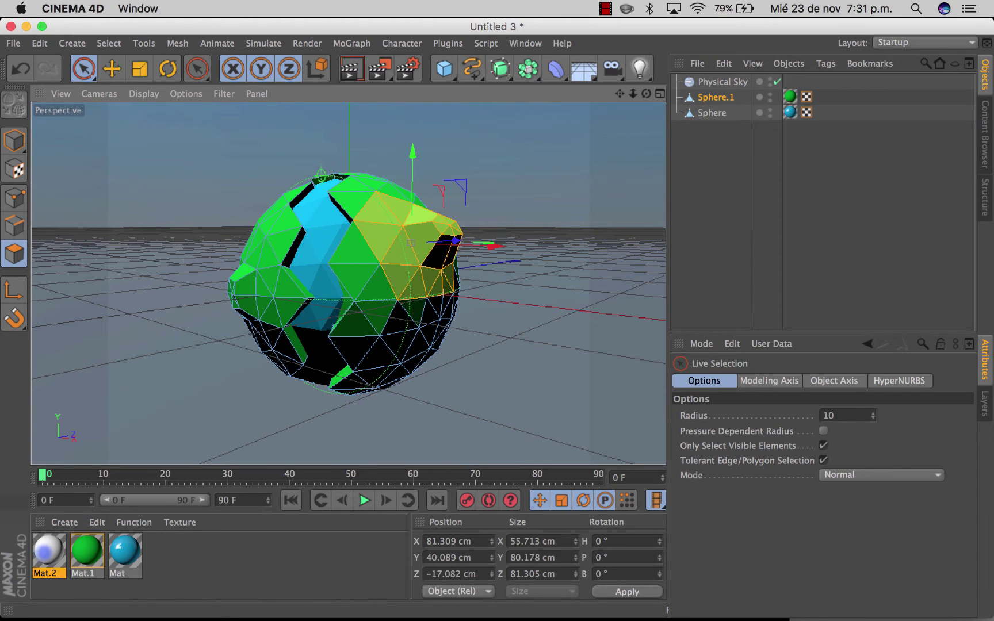
drag(46, 551, 413, 231)
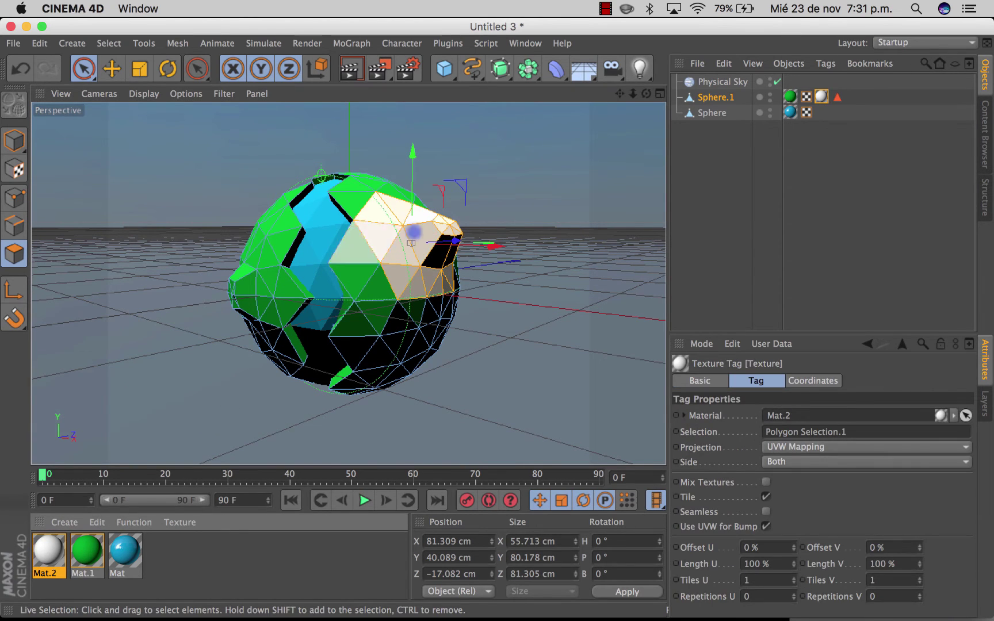
Select the left-side mountain faces and apply white Mat.2 to them
click(234, 282)
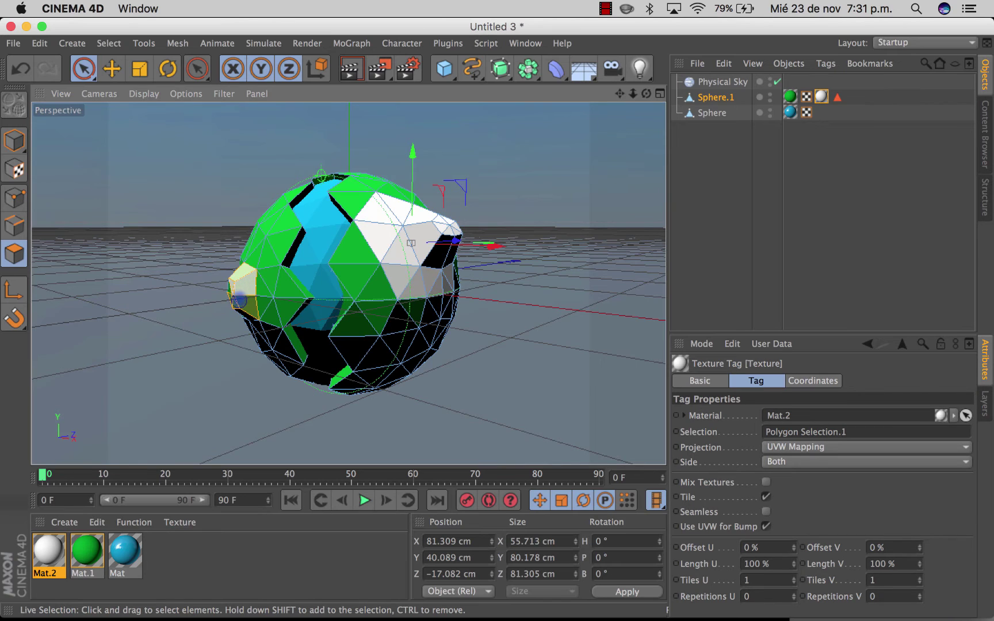
drag(238, 299, 260, 328)
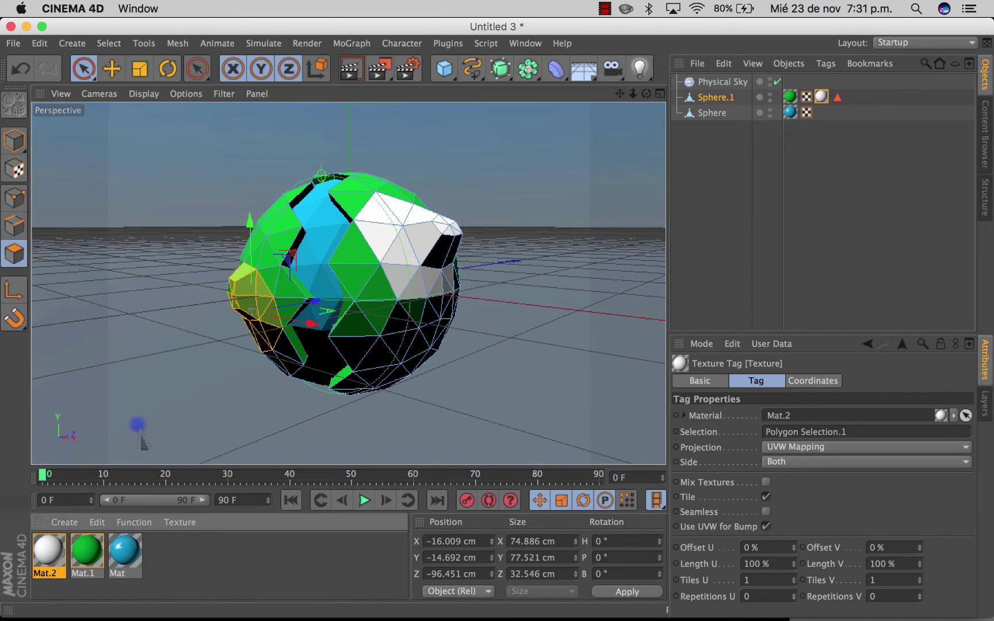
drag(49, 550, 245, 292)
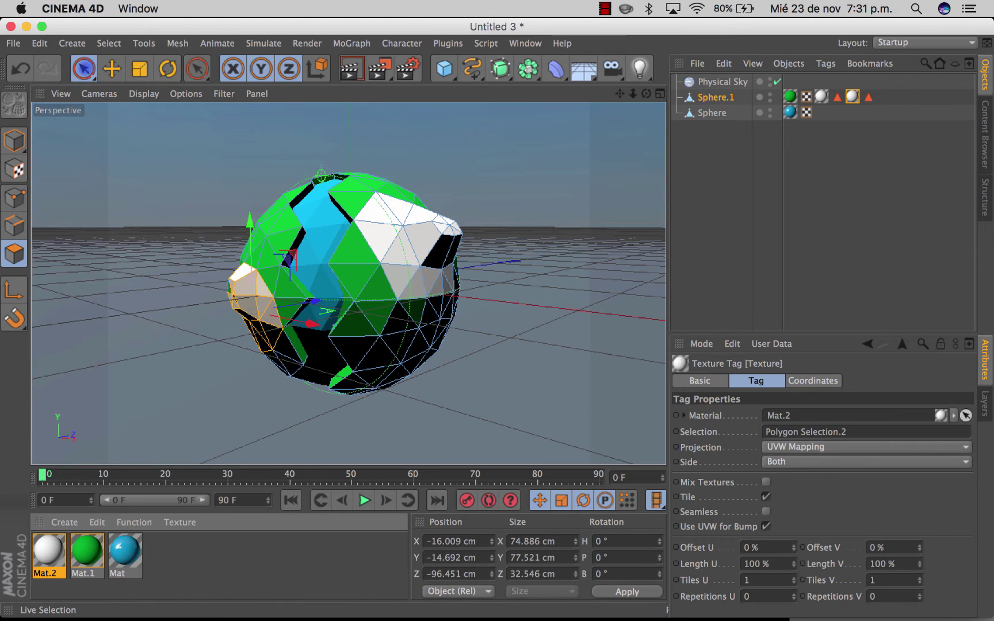
Select triangles just below the sphere's centre with Live Selection
click(83, 68)
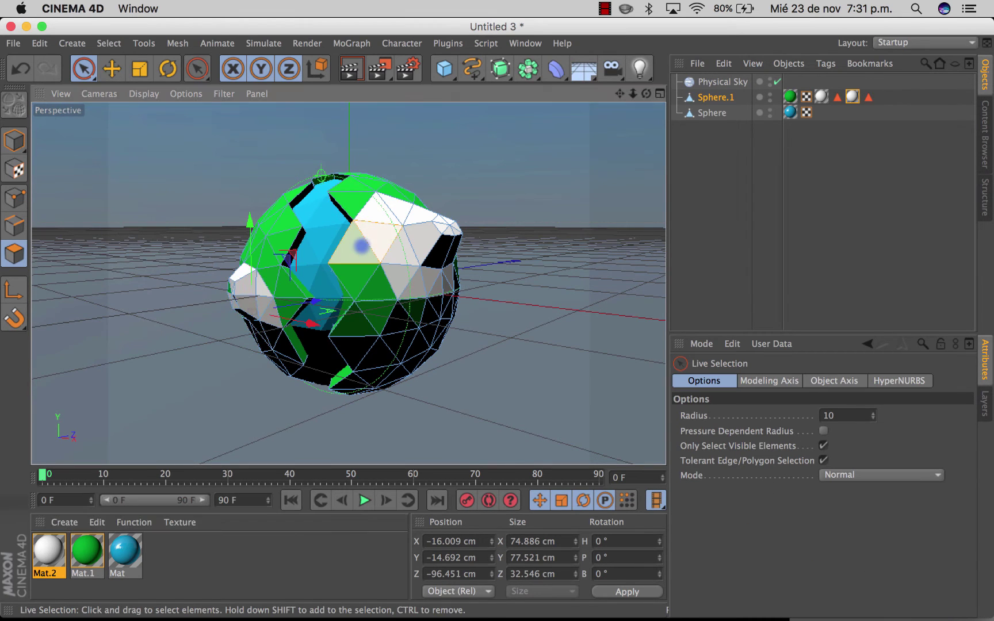
click(361, 246)
click(353, 259)
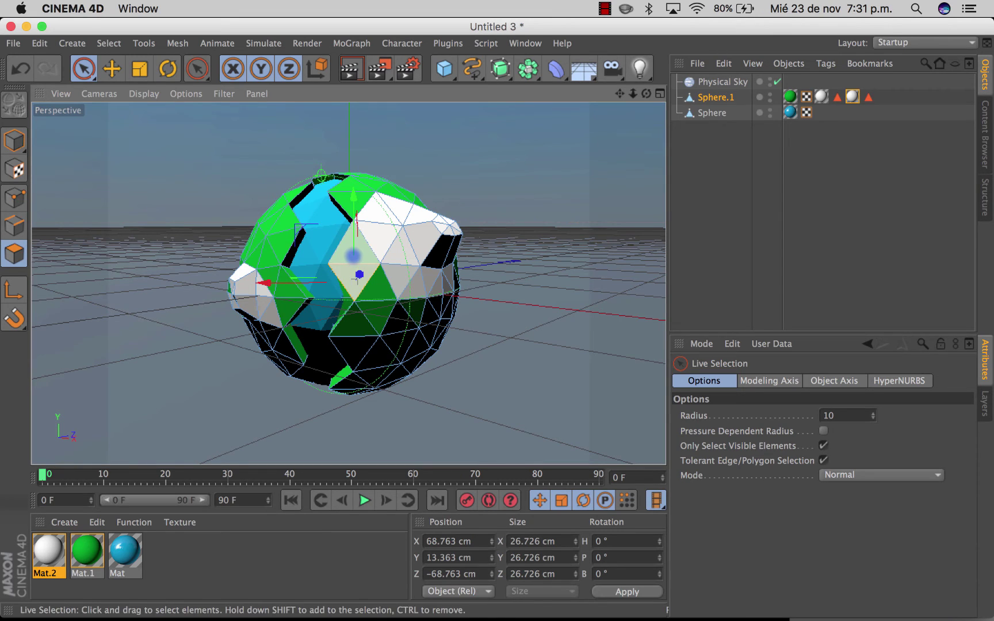
click(357, 266)
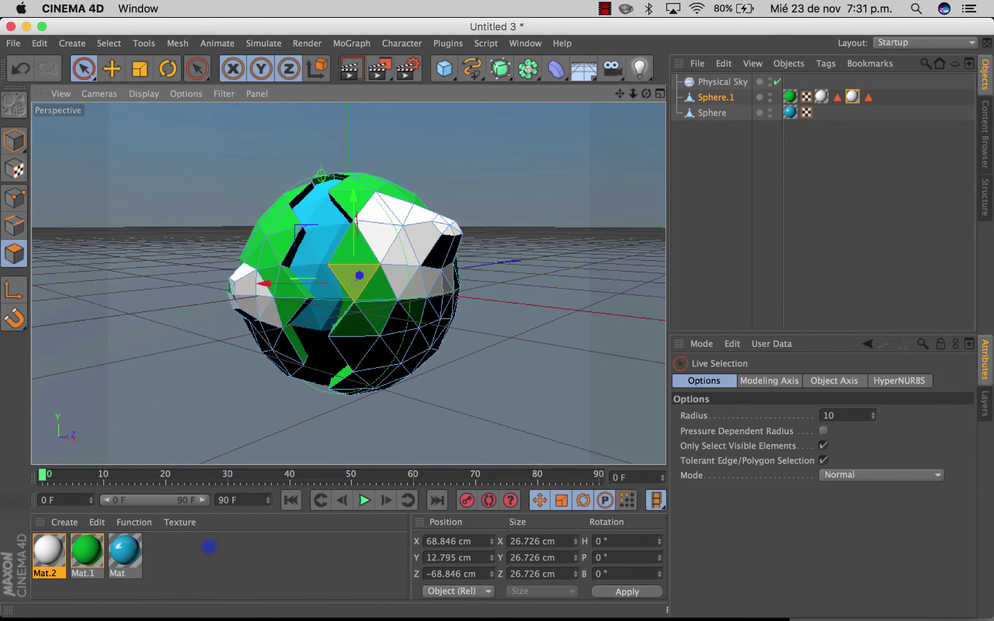
Create Mat.3 with specular off and an orange colour of RGB 220/119/12
double_click(209, 542)
double_click(41, 549)
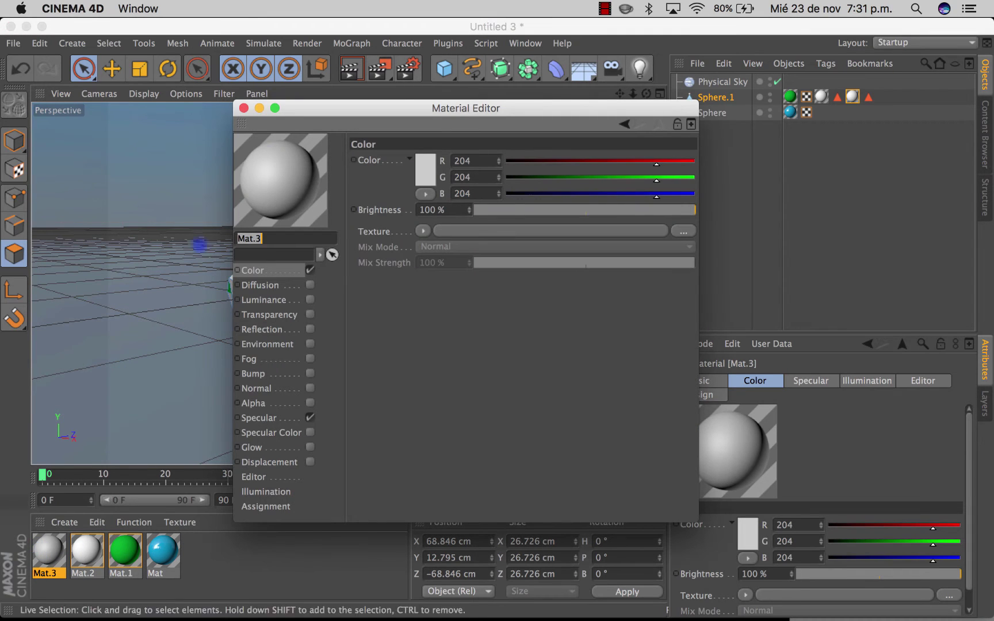
click(311, 417)
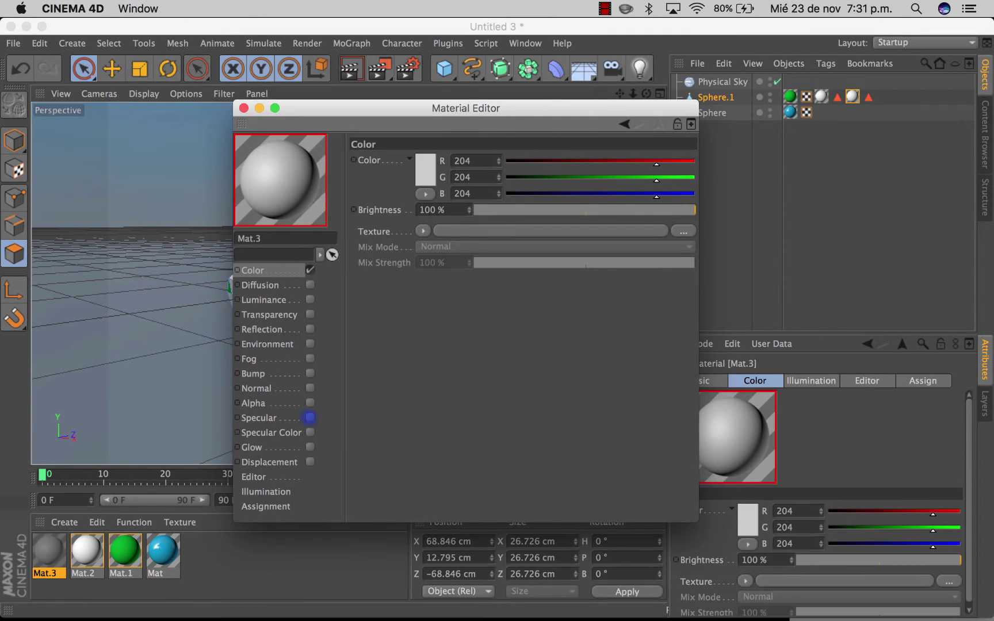
click(428, 162)
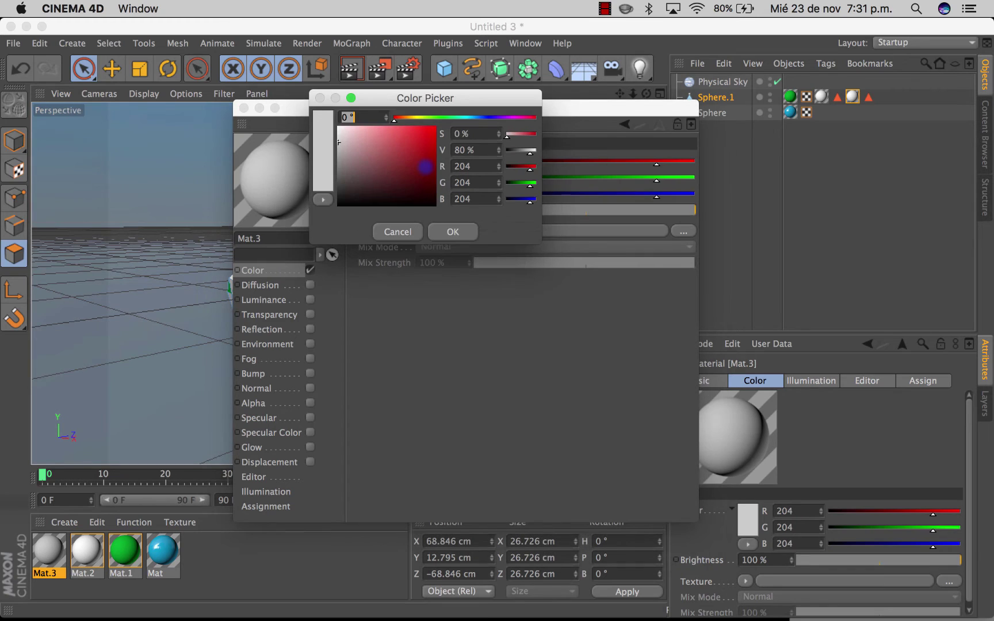
click(406, 118)
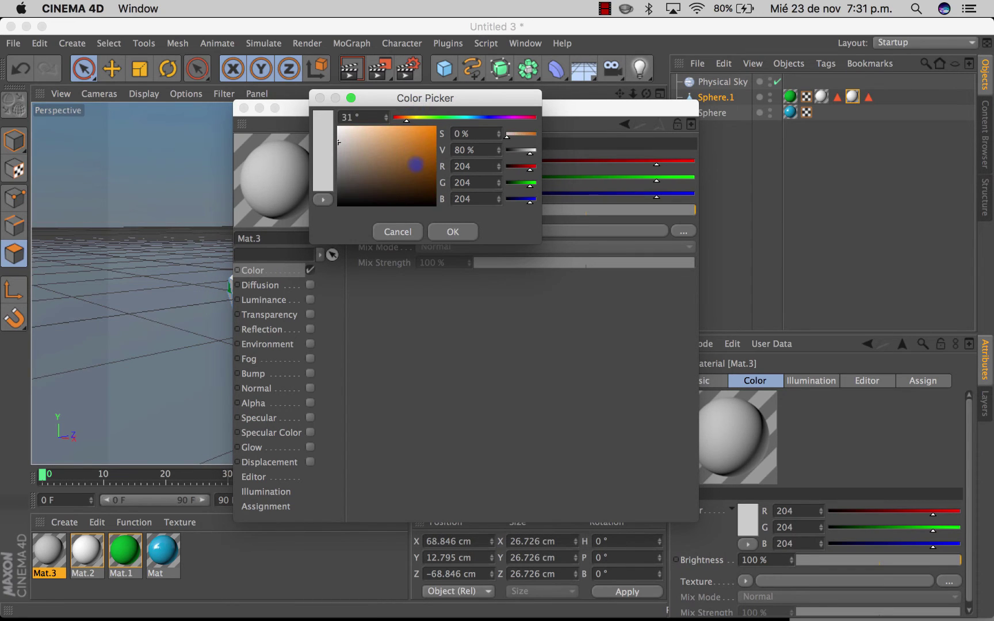
drag(410, 166, 419, 159)
click(430, 136)
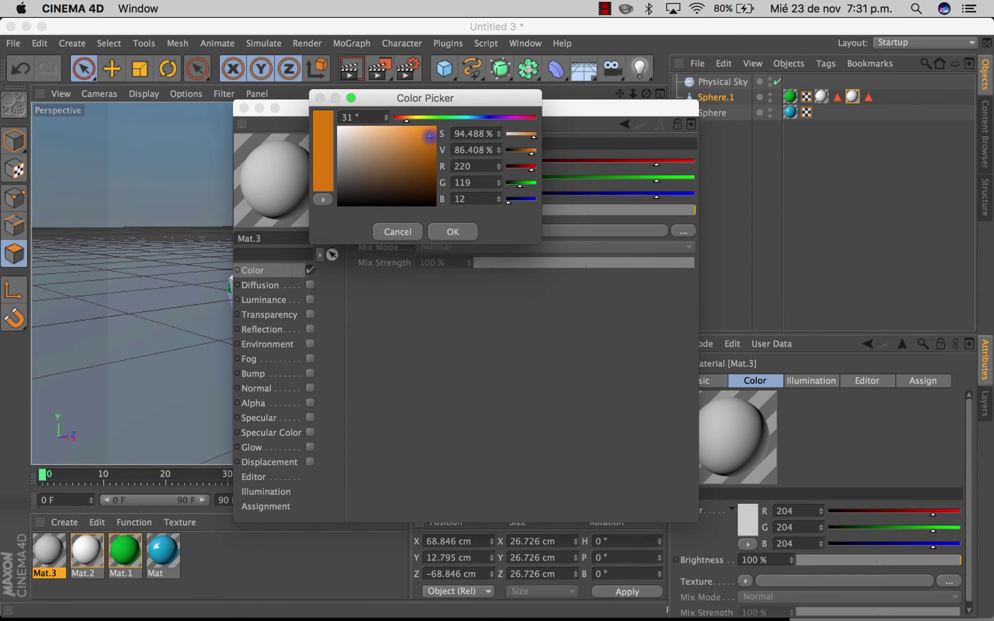
click(455, 228)
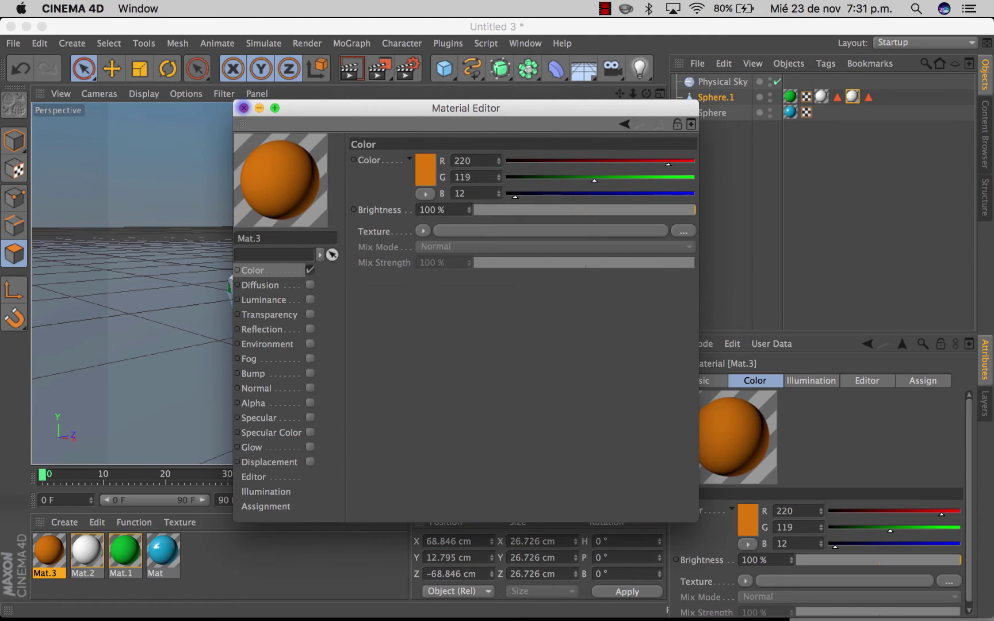
click(244, 107)
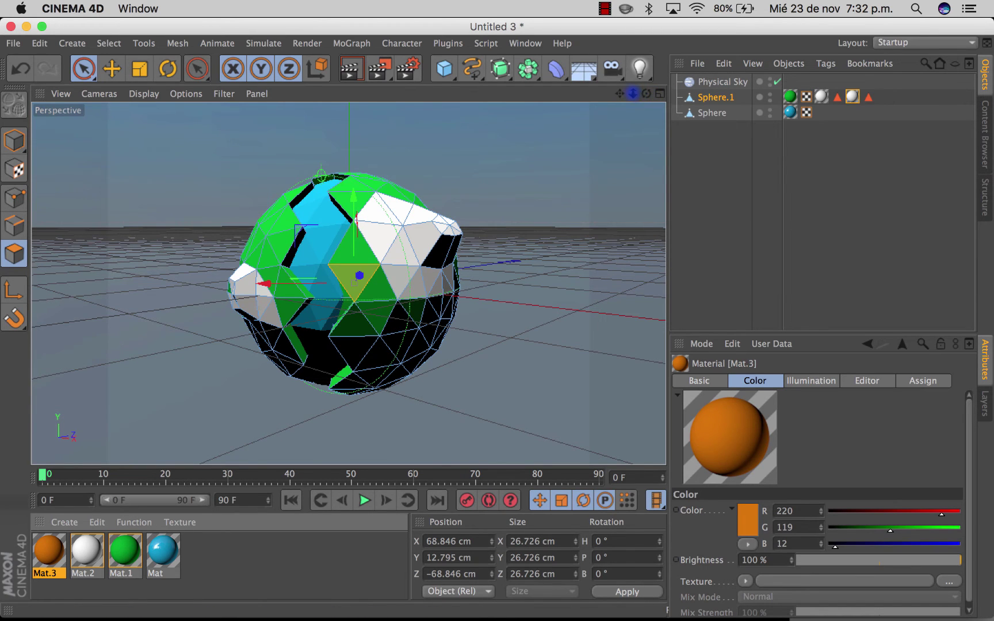
Zoom in, select several faces near the top of Sphere.1, and show the Select menu
scroll(348, 284, up, 5)
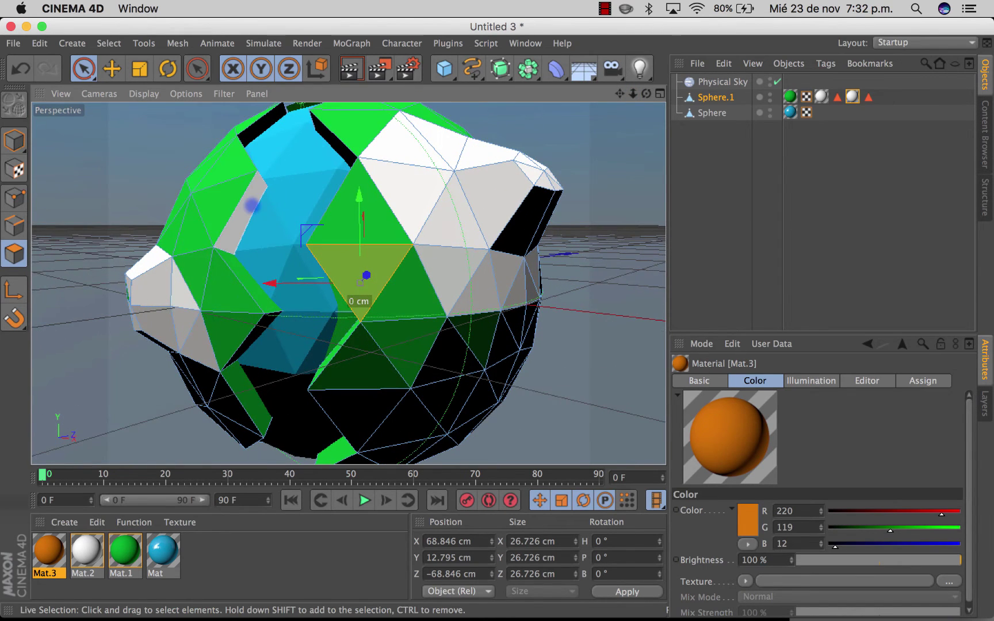
click(246, 215)
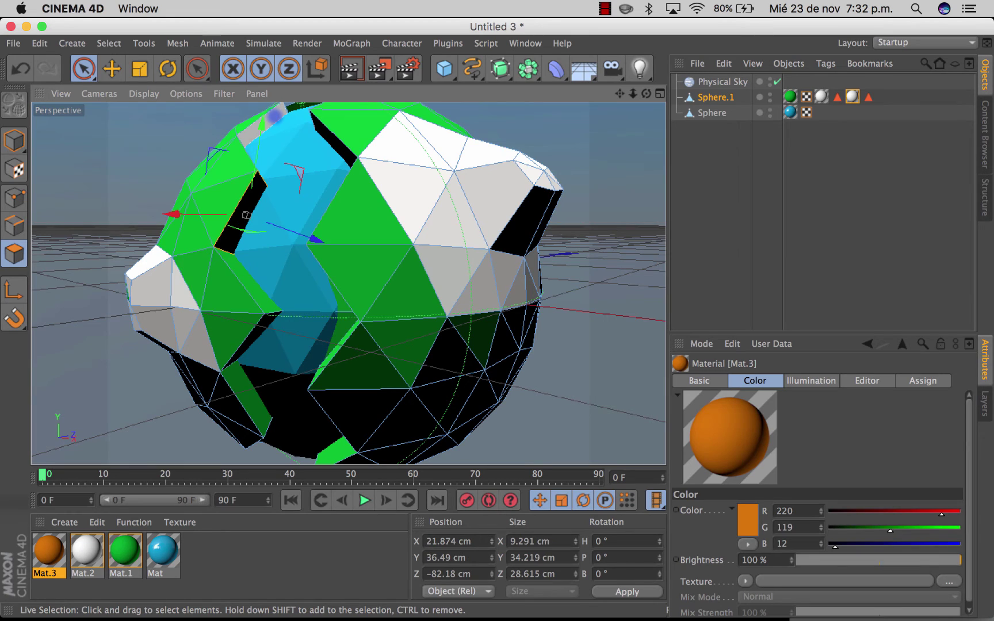
click(282, 127)
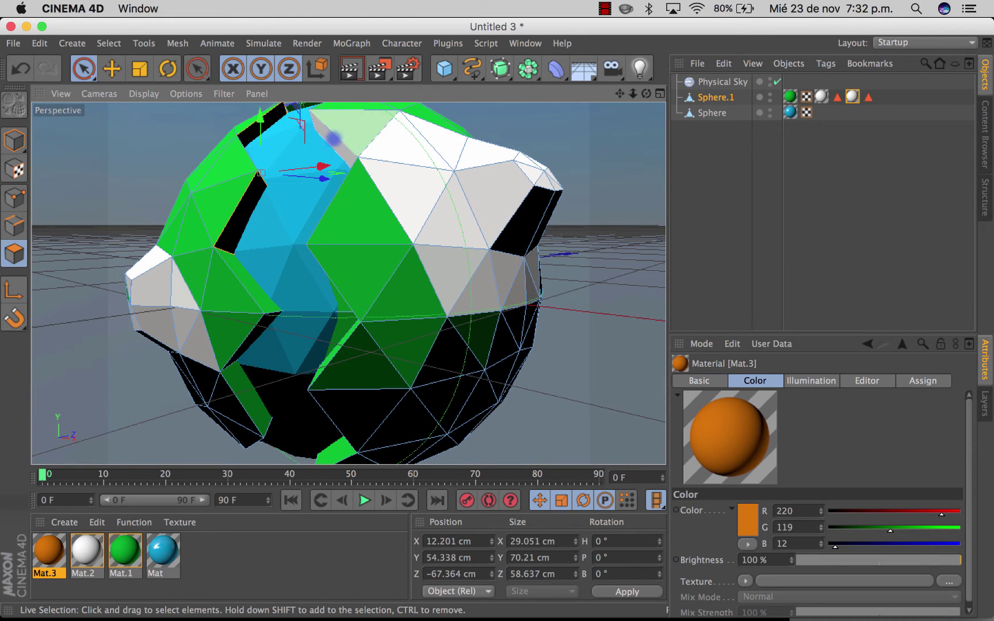
shift+click(332, 146)
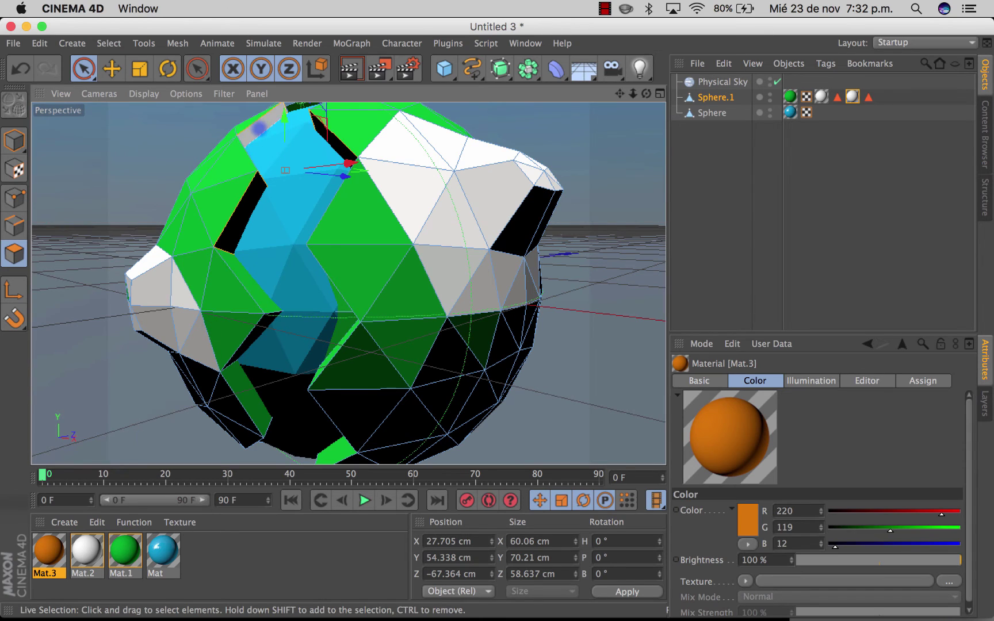
click(260, 130)
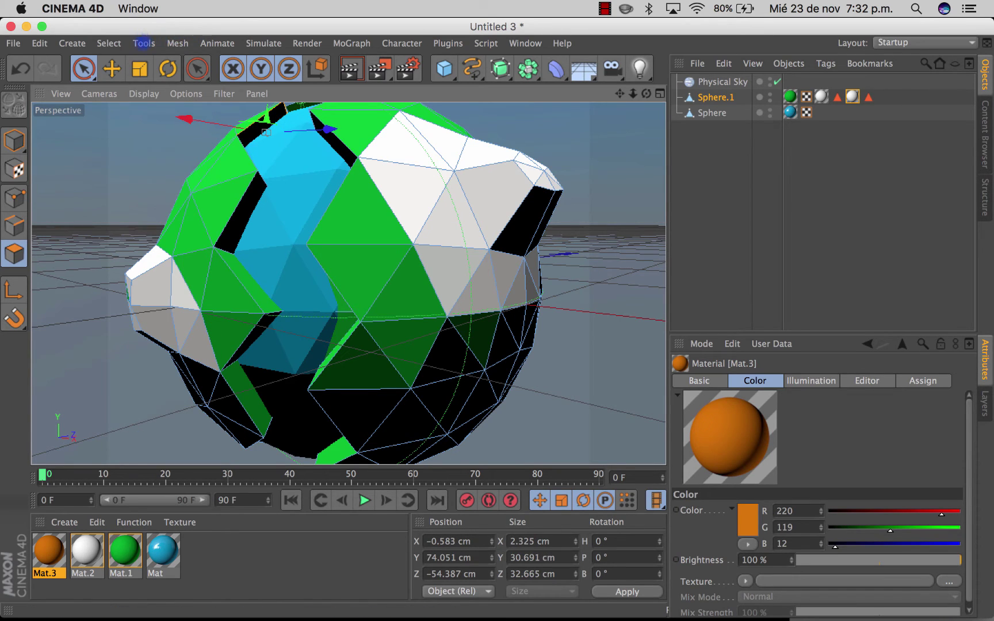
click(112, 43)
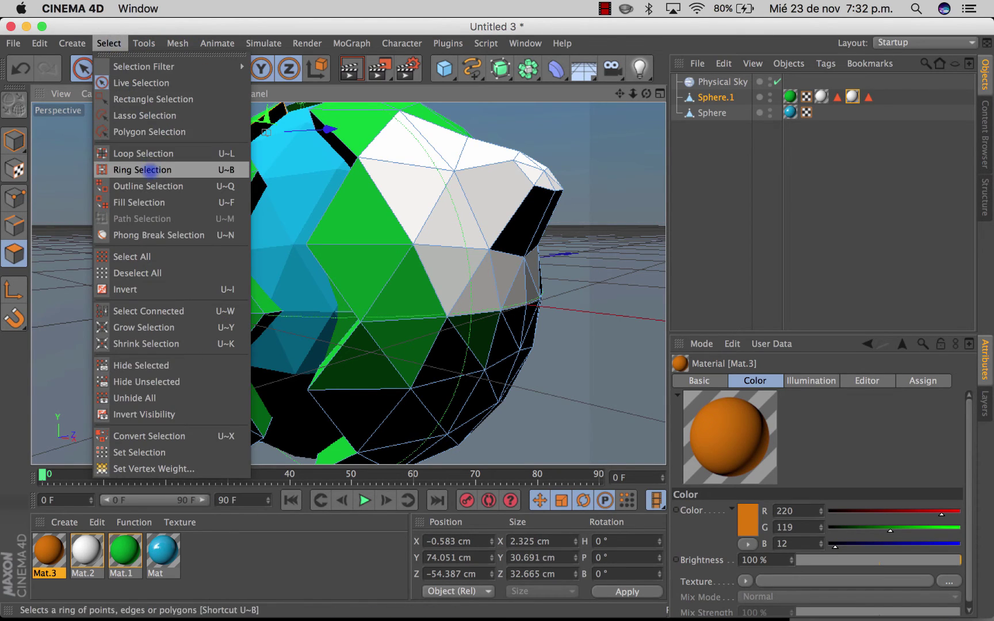
Ring-select the faces along the crack and apply orange Mat.3 to them
click(149, 170)
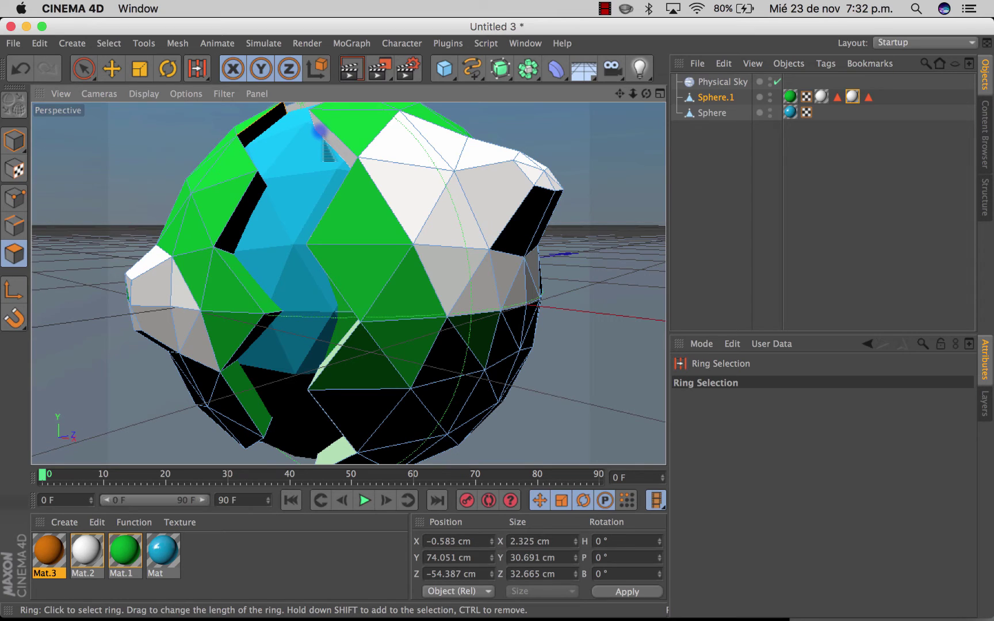
click(318, 131)
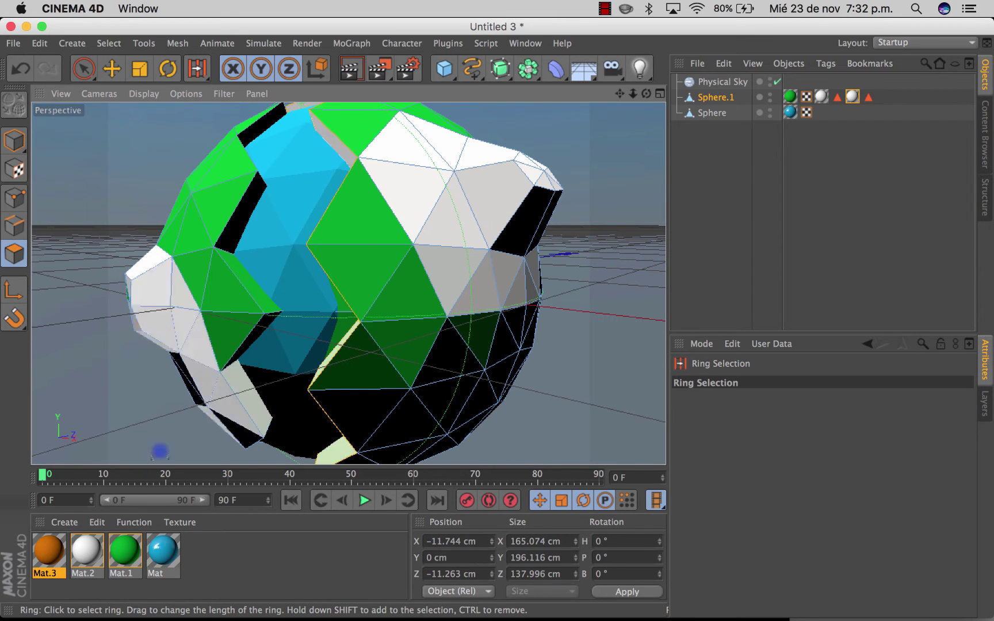
drag(49, 551, 339, 148)
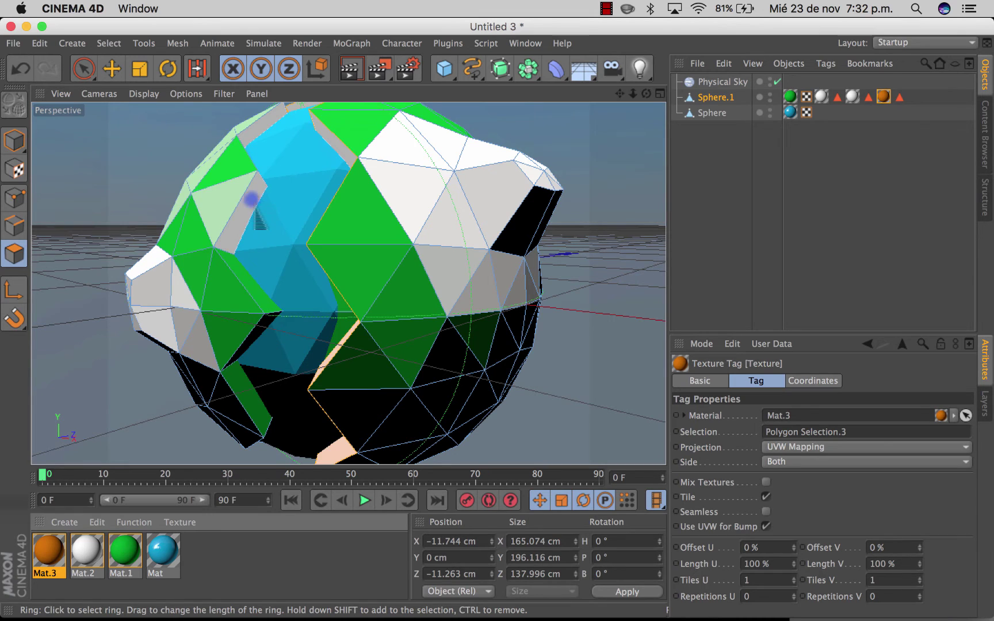
Ring-select the left crack wall faces, apply Mat.3, and render a viewport preview
click(250, 199)
key(Delete)
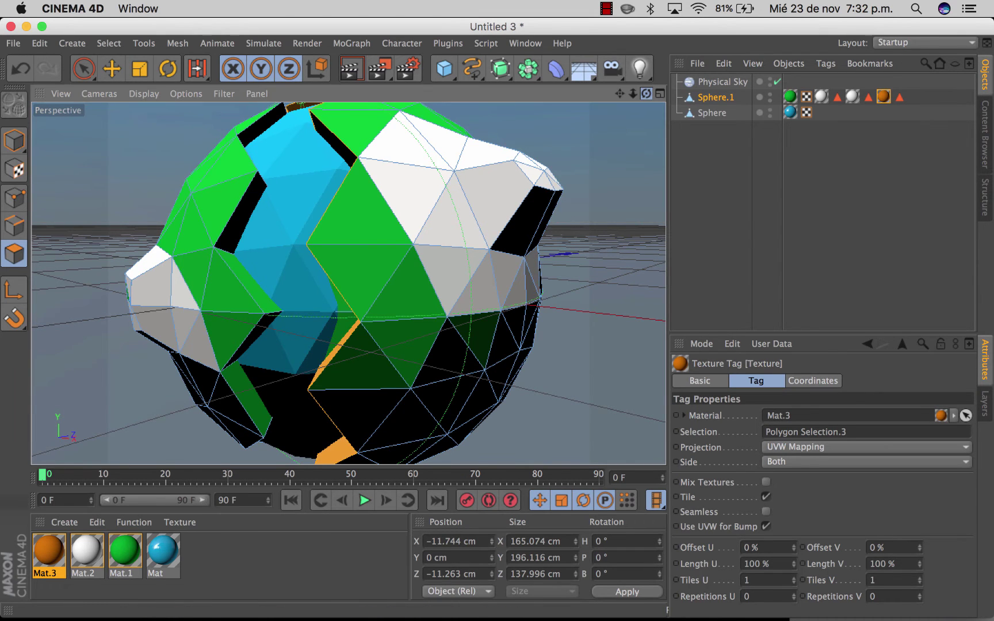
alt+drag(251, 199, 344, 282)
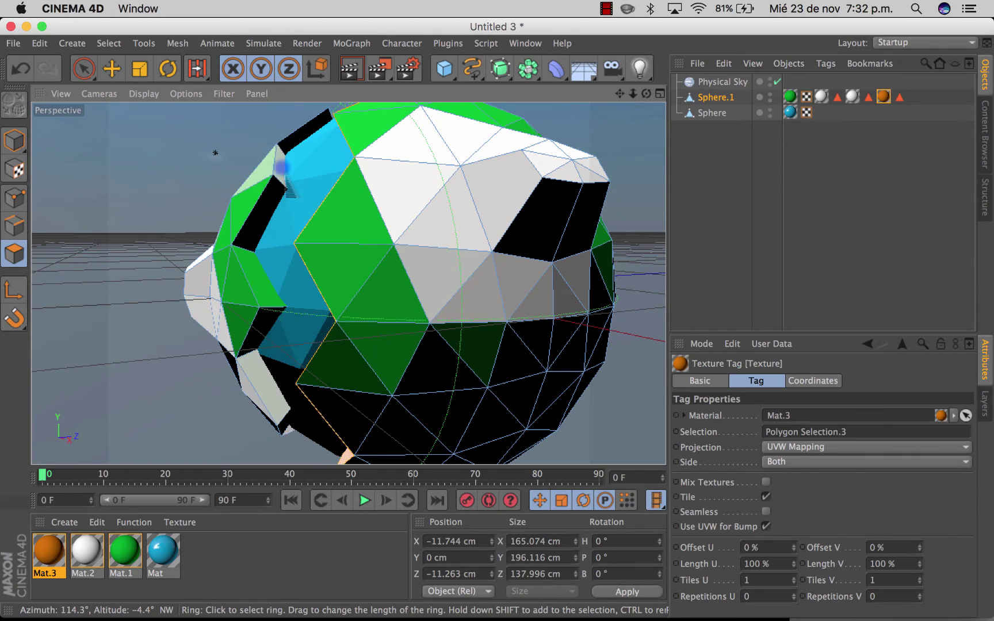
click(279, 180)
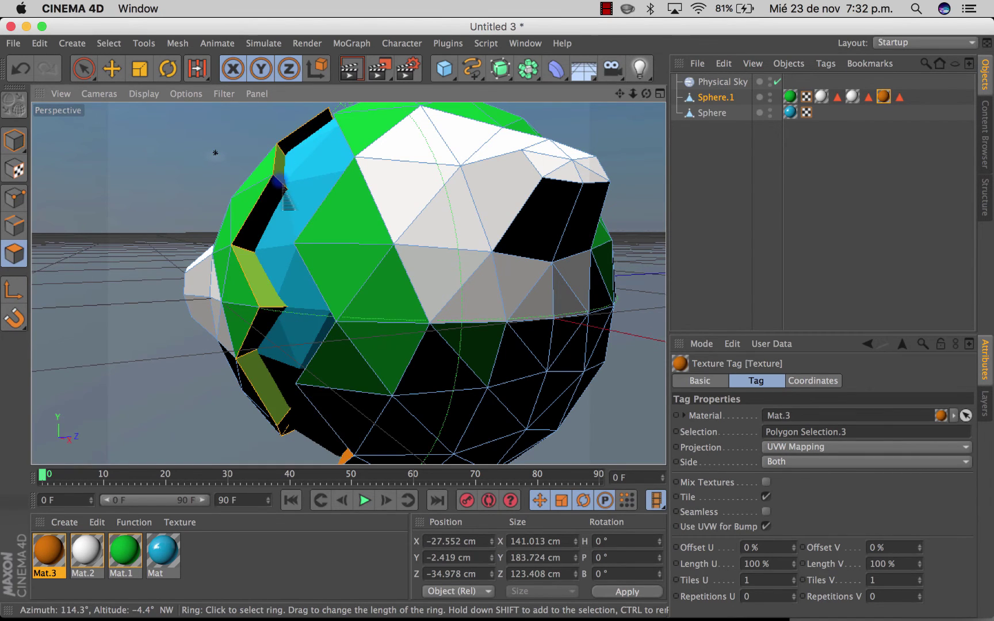
drag(46, 549, 250, 262)
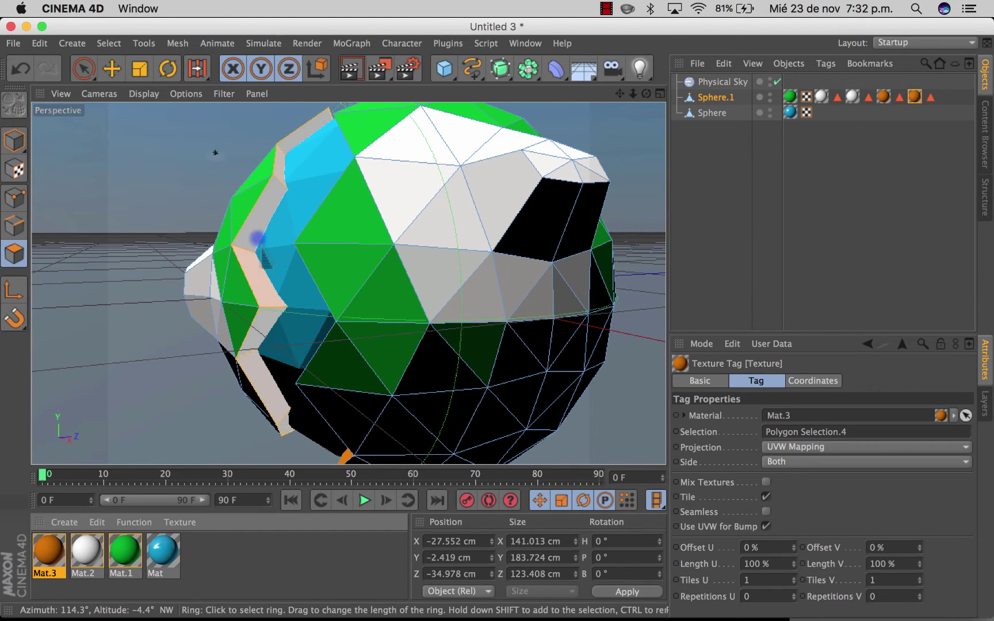
click(349, 68)
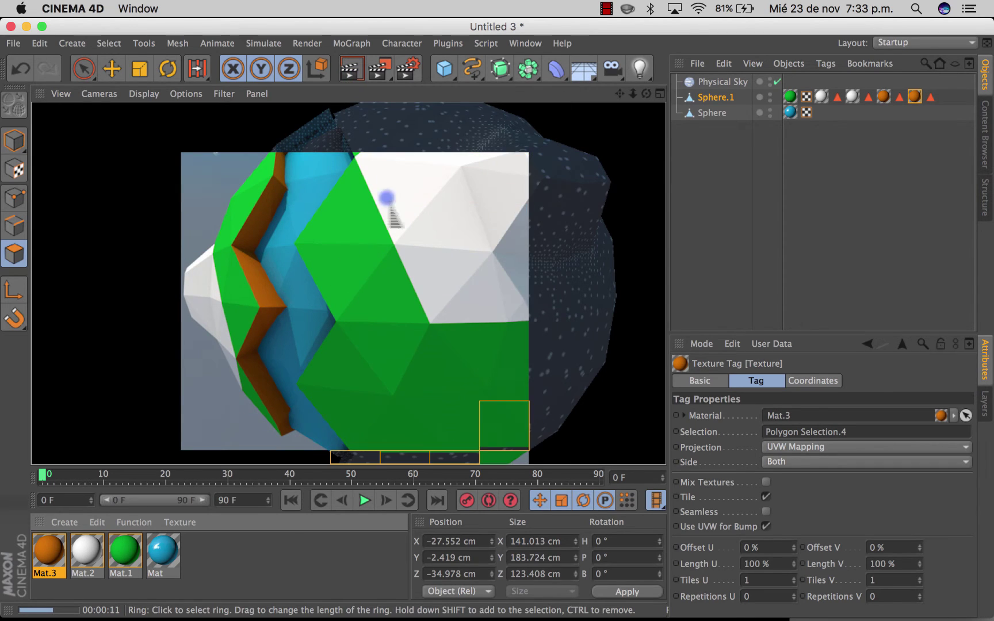
Cancel the render, orbit and zoom out to the whole planet, and return to Live Selection
click(495, 391)
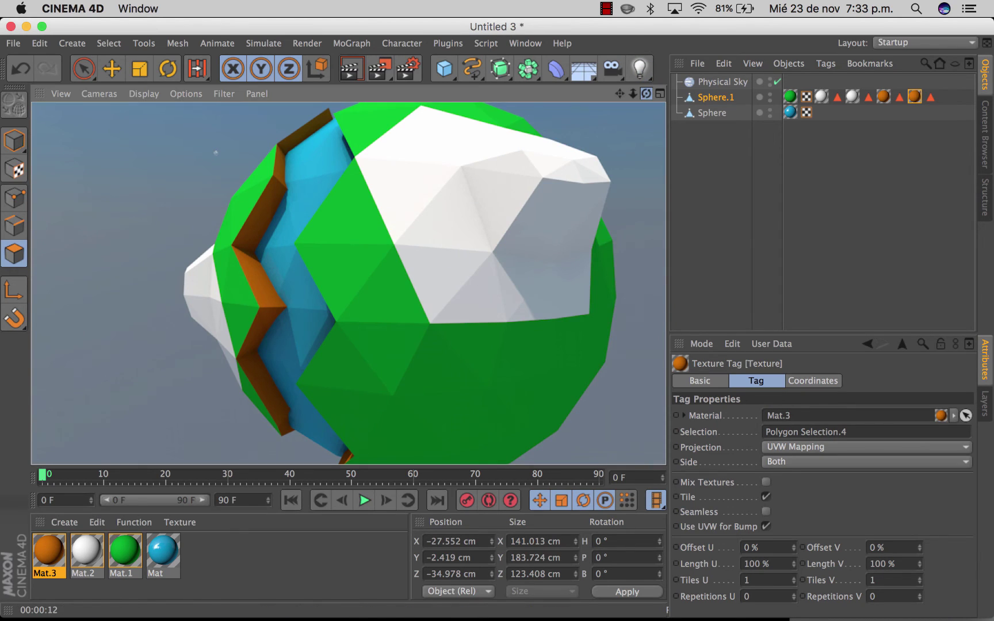
drag(646, 93, 546, 104)
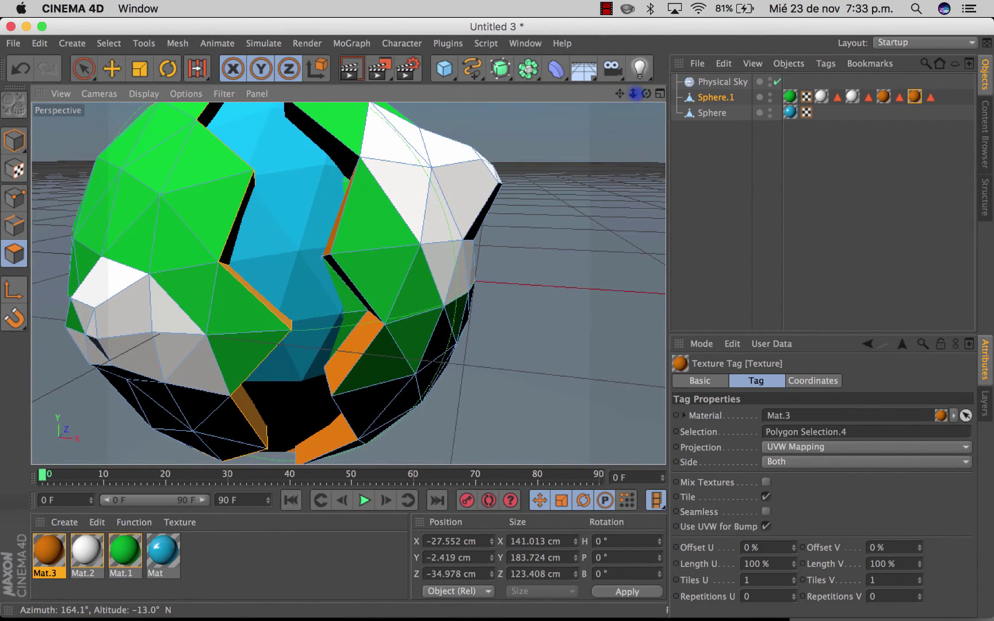
drag(632, 93, 609, 98)
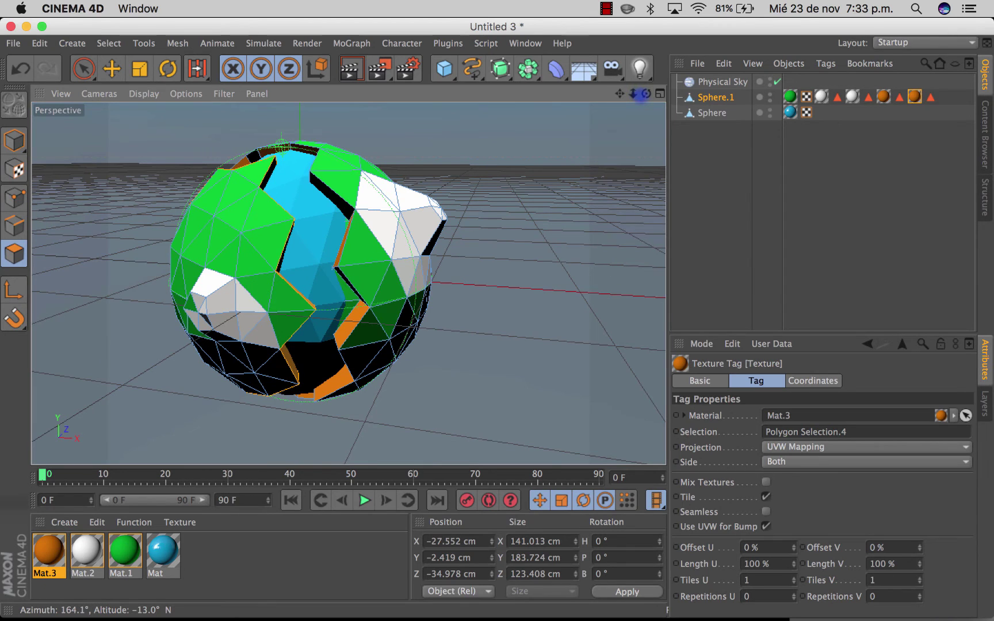
alt+drag(344, 284, 492, 313)
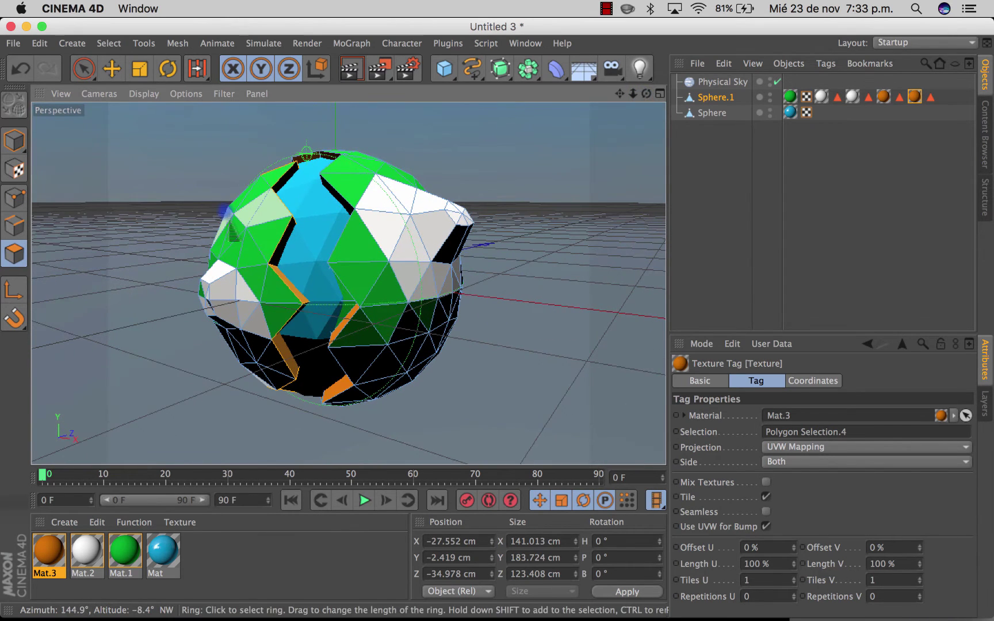
click(83, 68)
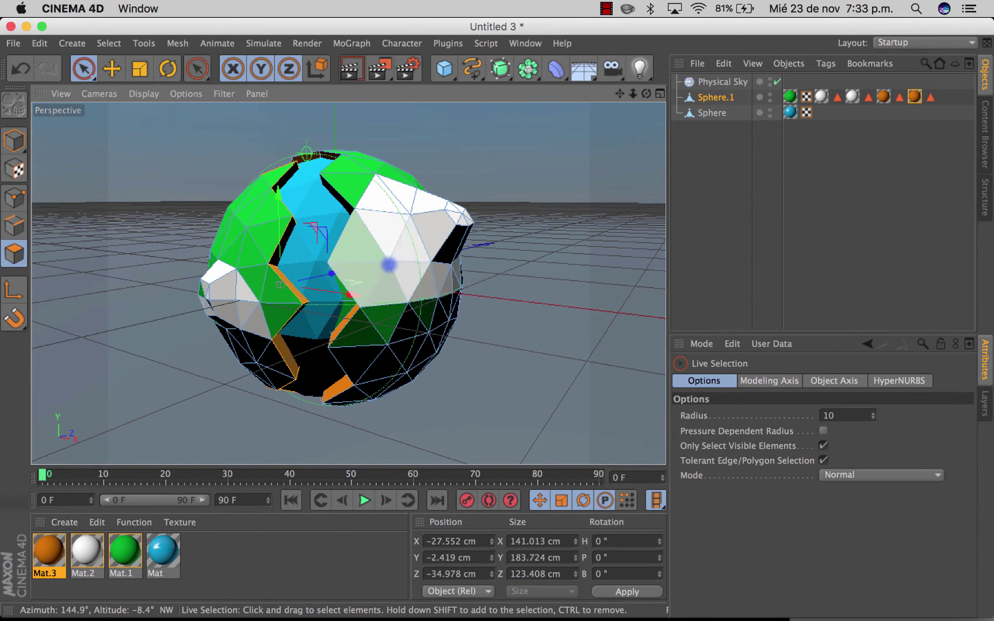
Extrude a white mountain face outward about 4.7 cm, then lower its offset
click(363, 247)
right_click(363, 246)
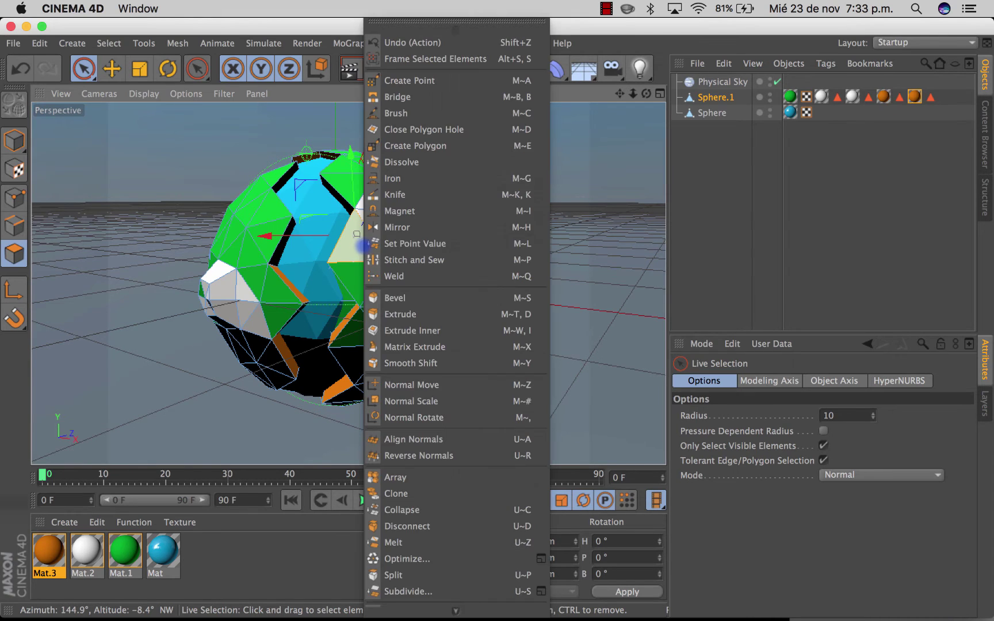
click(396, 315)
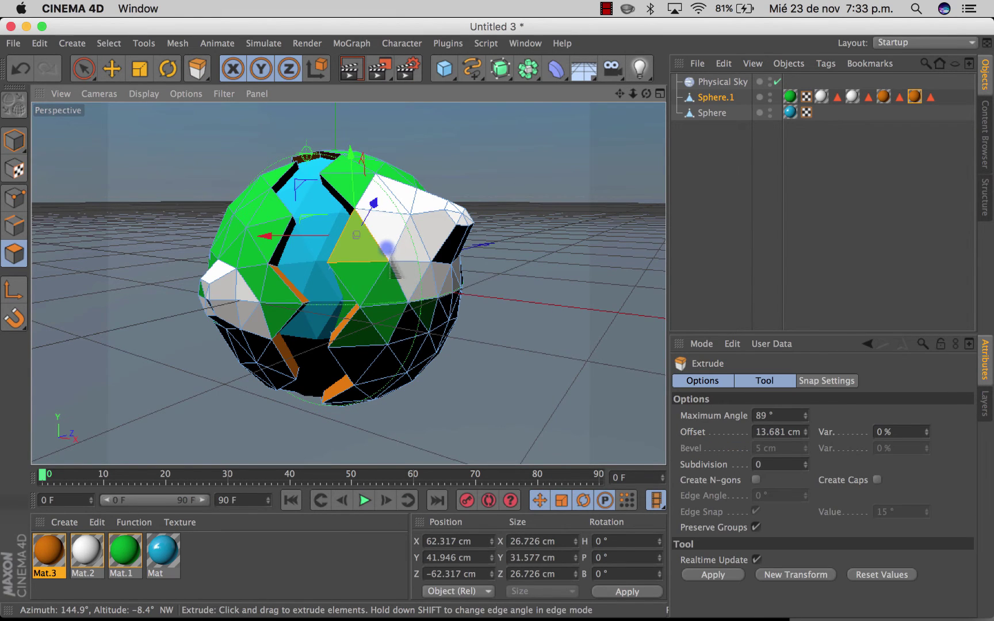
drag(401, 255, 414, 254)
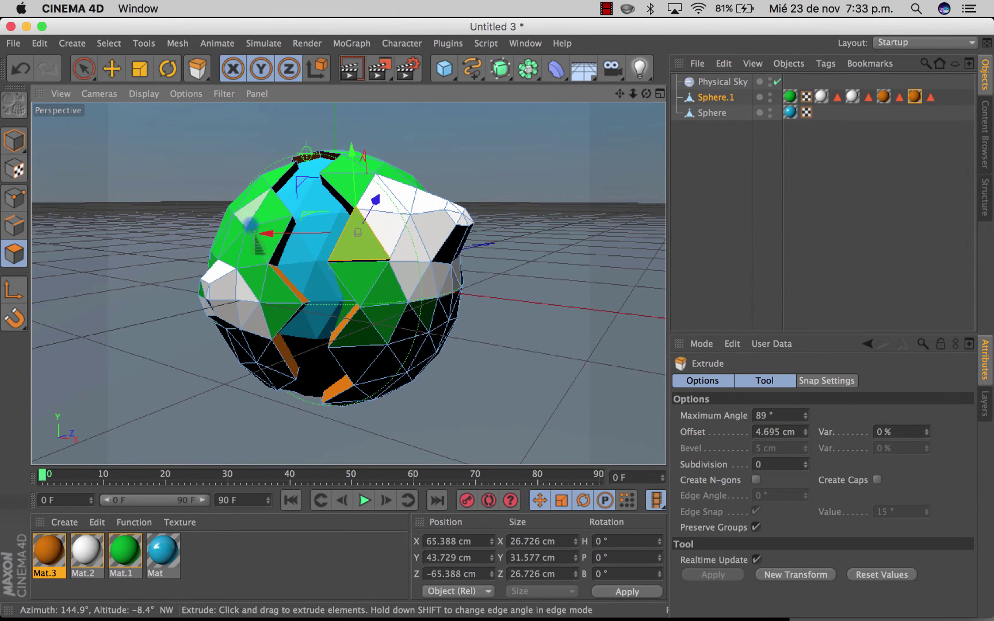
drag(248, 217, 496, 317)
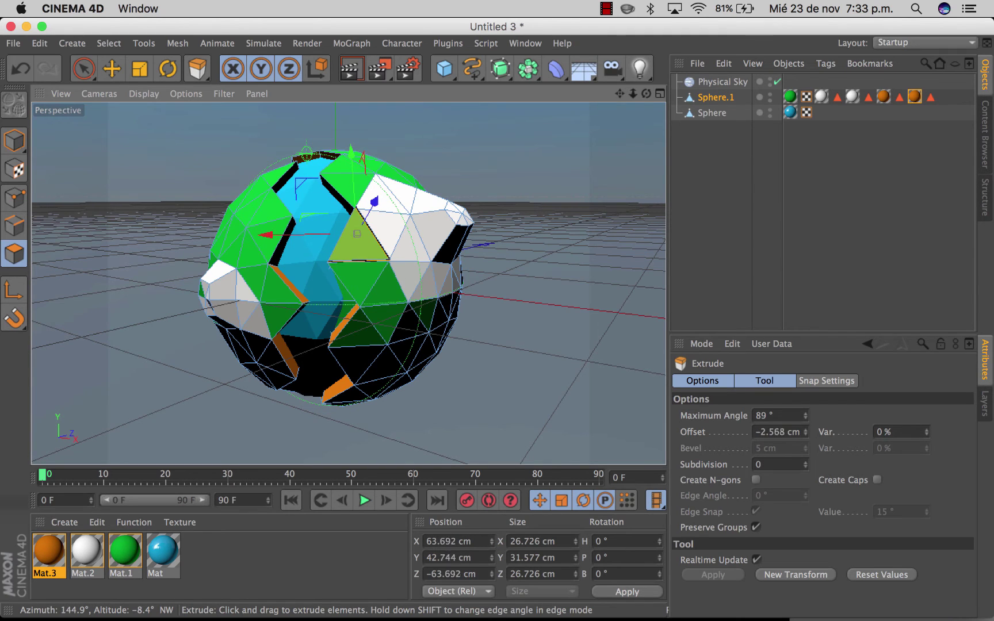
Raise three more land polygons to varying extrusion heights
click(247, 216)
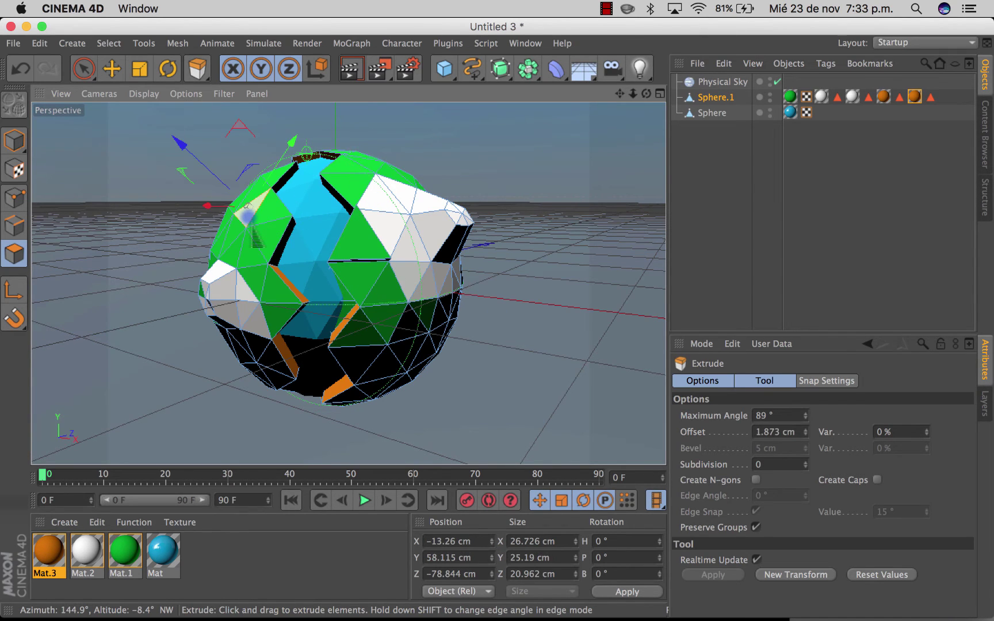
drag(247, 217, 245, 257)
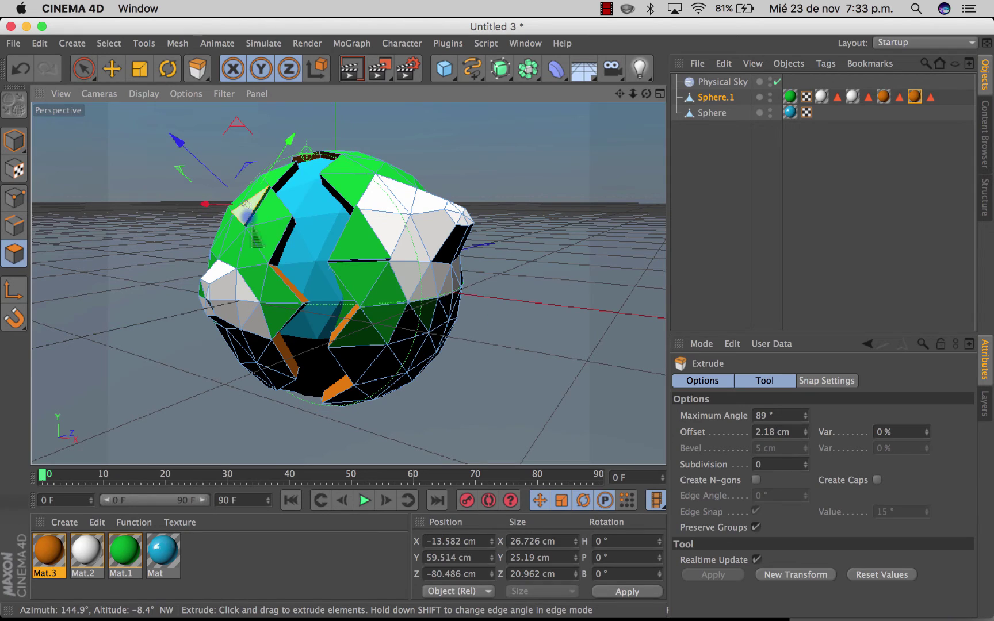
click(253, 248)
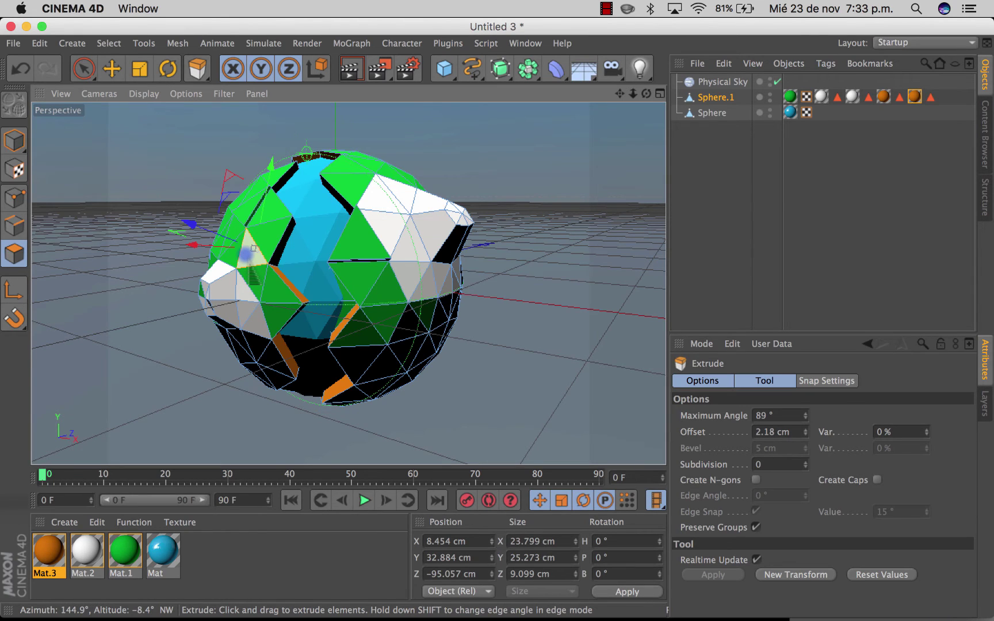
drag(245, 254, 248, 270)
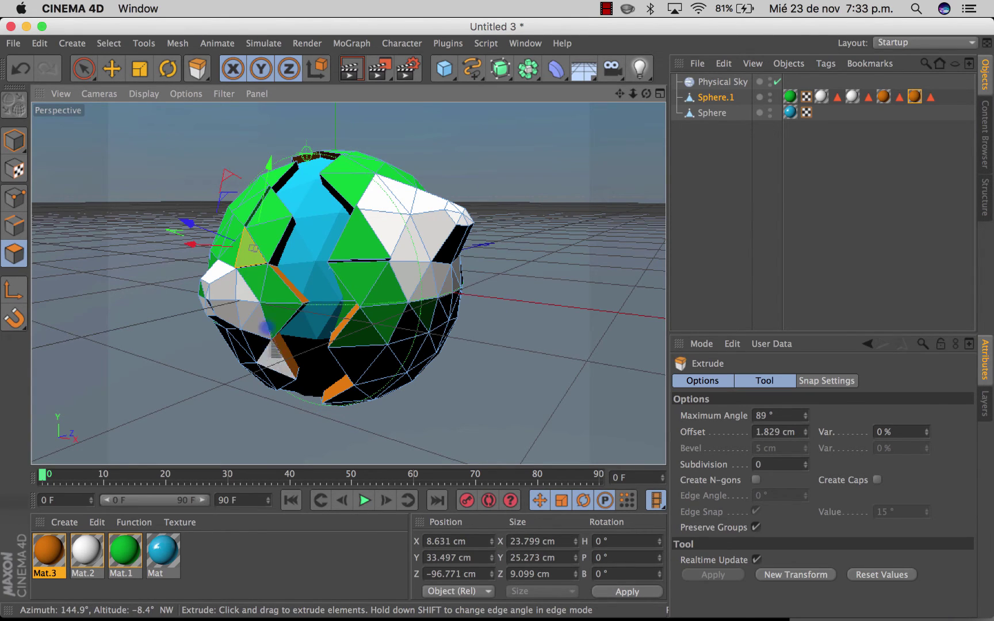
click(412, 323)
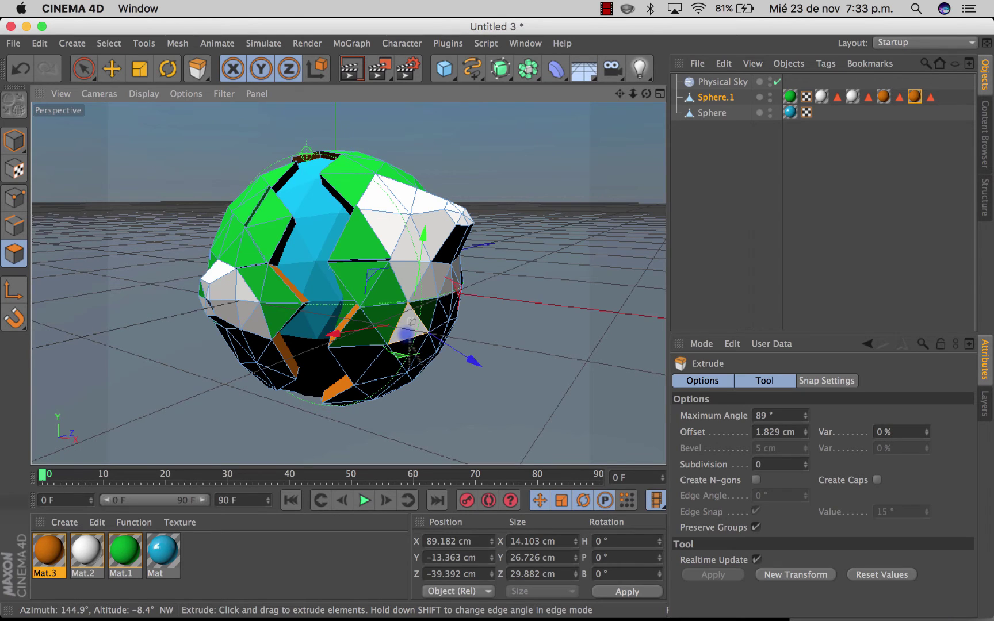
drag(406, 334, 412, 332)
Raise the white snow polygons into higher peaks and render a preview of the view
click(405, 272)
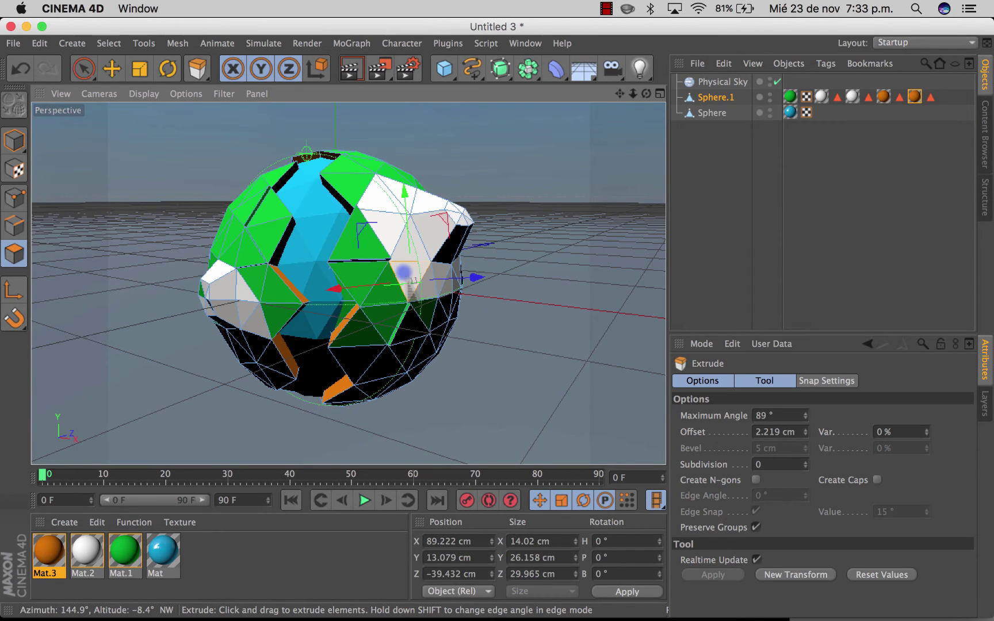
drag(405, 272, 497, 319)
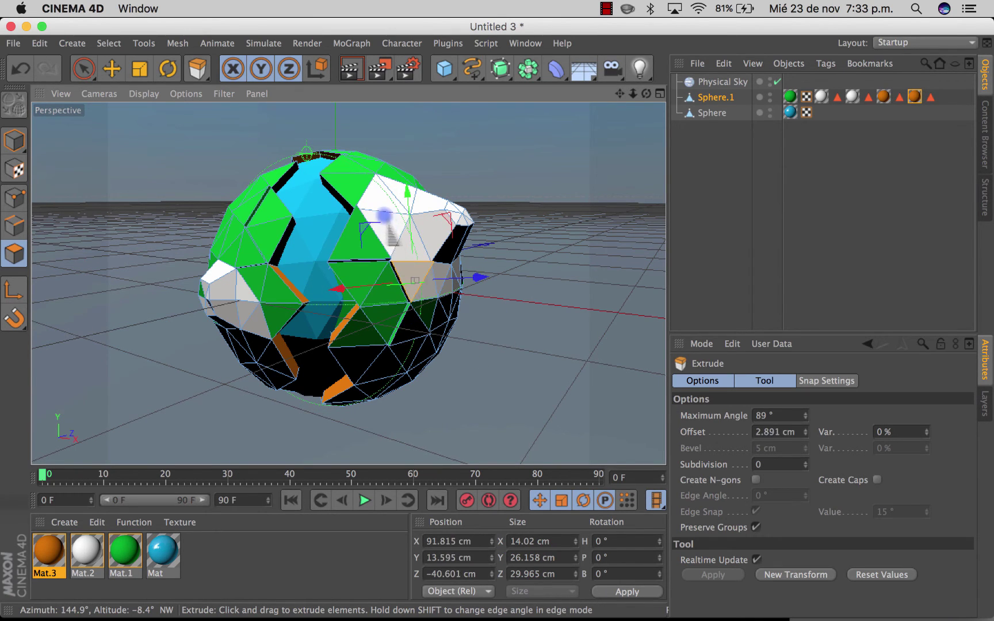
drag(393, 235, 393, 228)
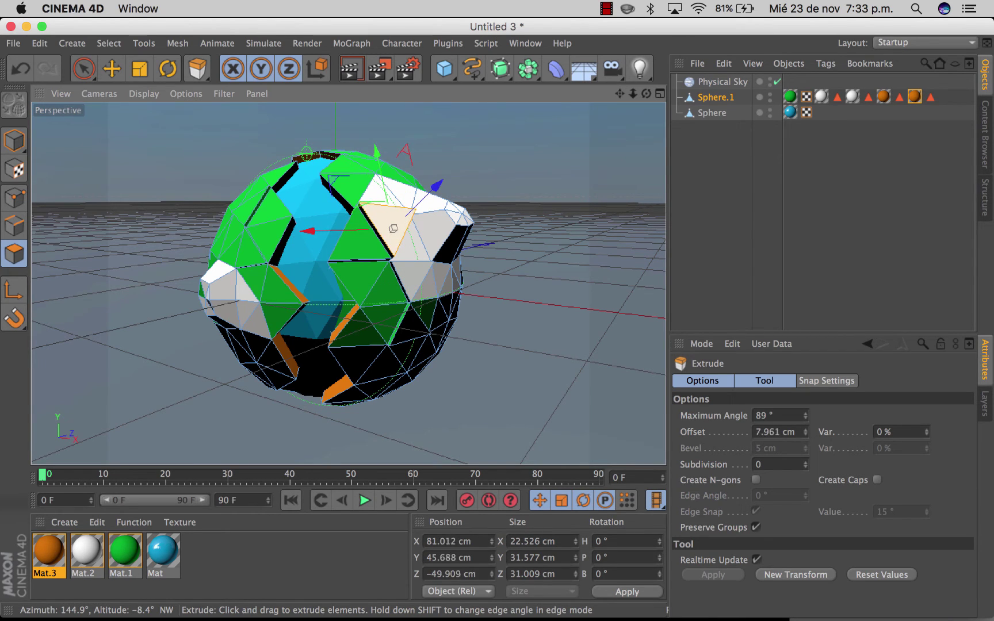
drag(354, 335, 496, 318)
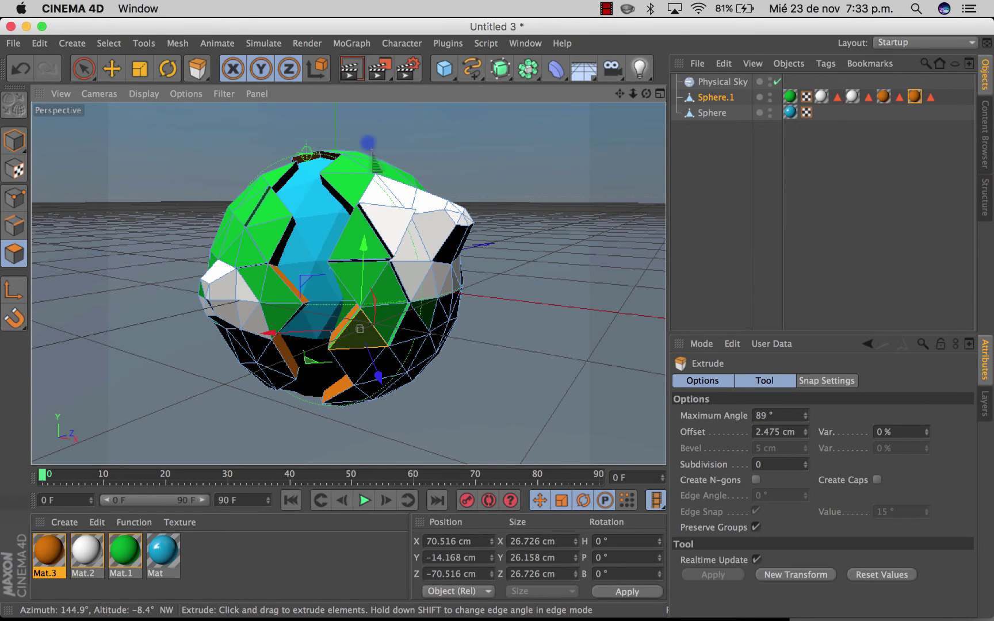
click(351, 70)
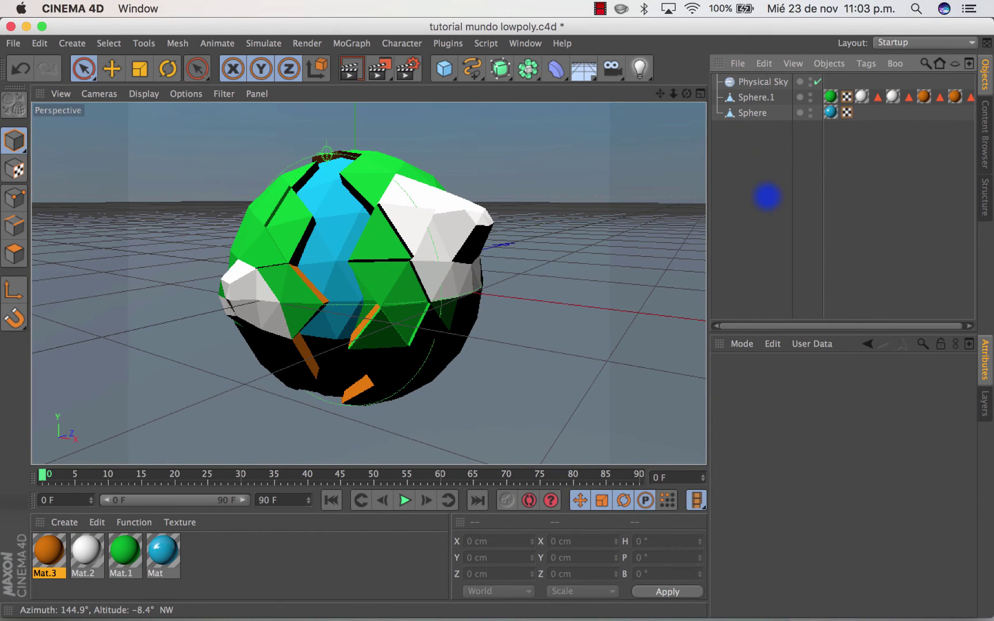
Add a new sphere and move it to the right of the planet
drag(443, 68, 492, 81)
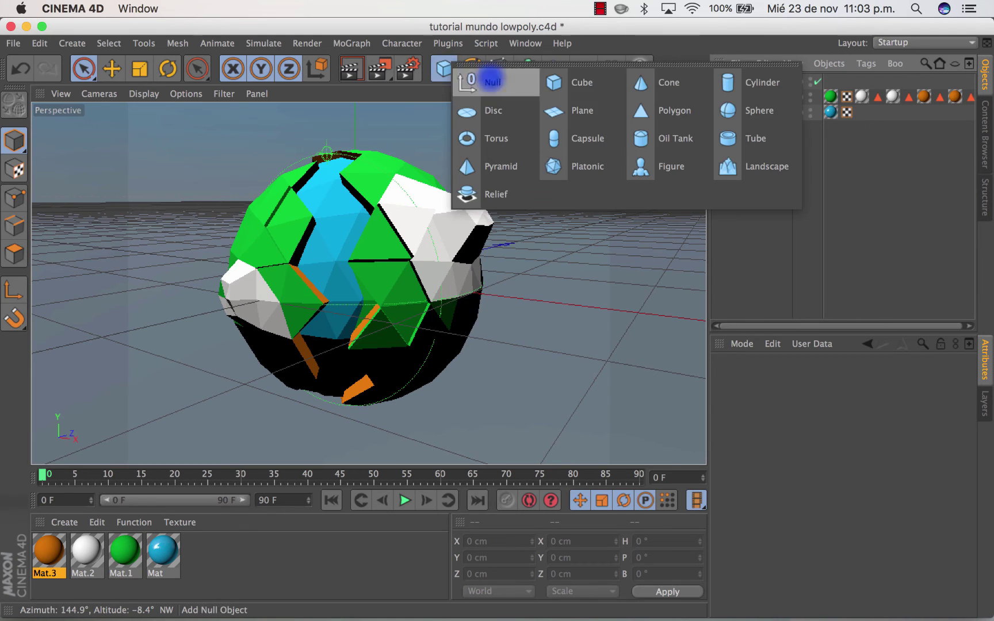
click(776, 111)
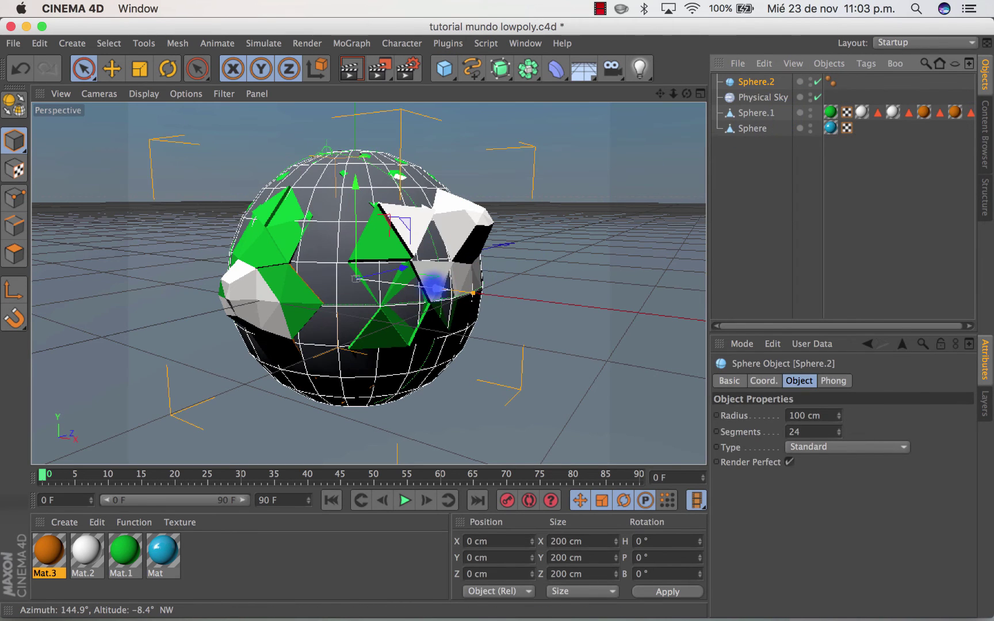
mouse_move(435, 282)
mouse_down()
mouse_move(641, 295)
mouse_move(613, 288)
mouse_up()
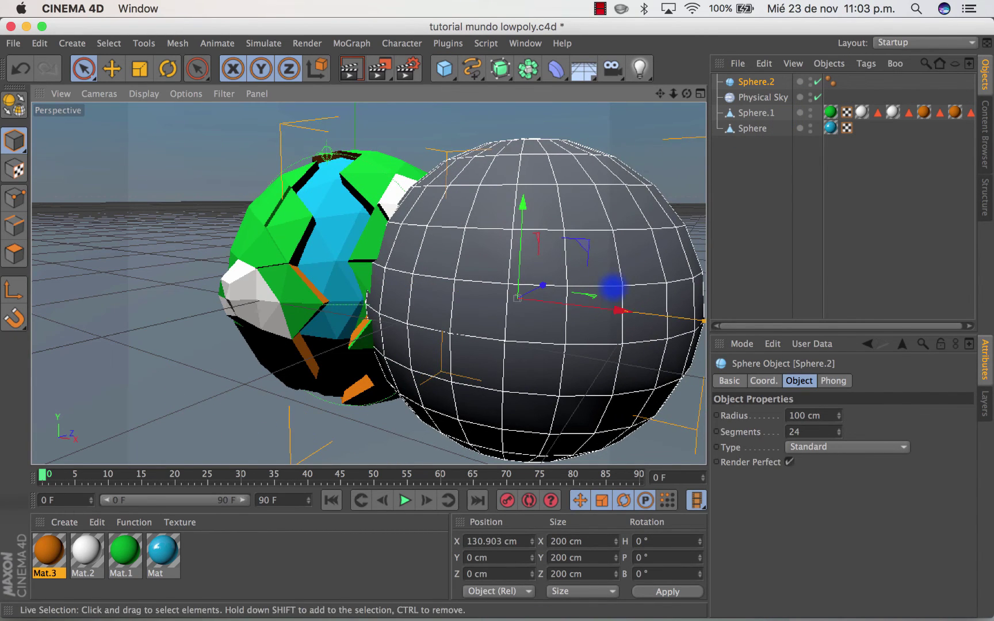
Scale the new sphere down to about 31.9 cm and delete its Phong tag
click(140, 68)
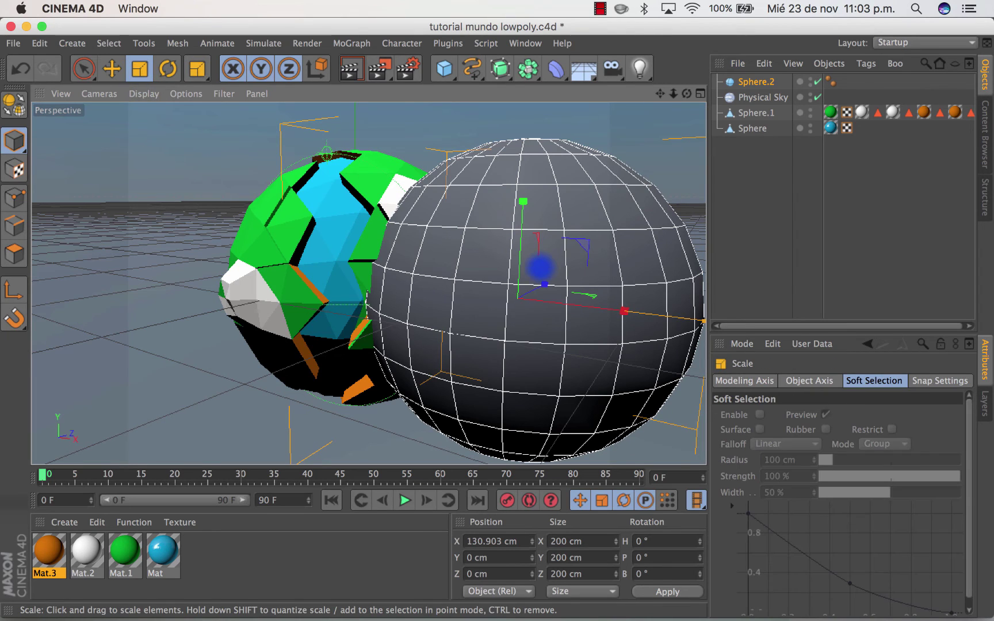
mouse_move(583, 246)
mouse_down()
mouse_move(499, 271)
mouse_move(521, 259)
mouse_move(509, 264)
mouse_up()
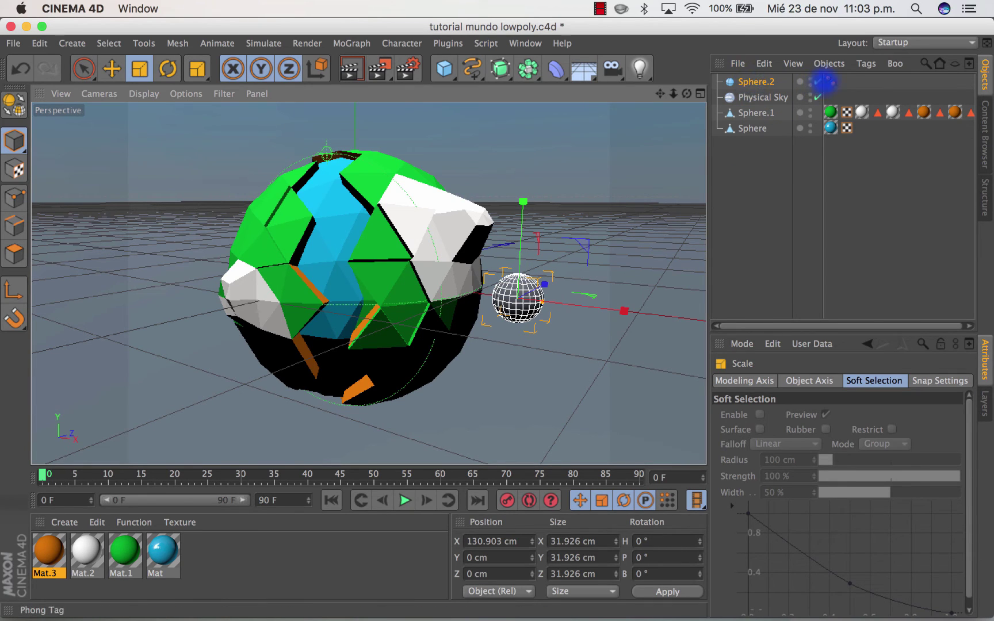
click(830, 82)
key(Delete)
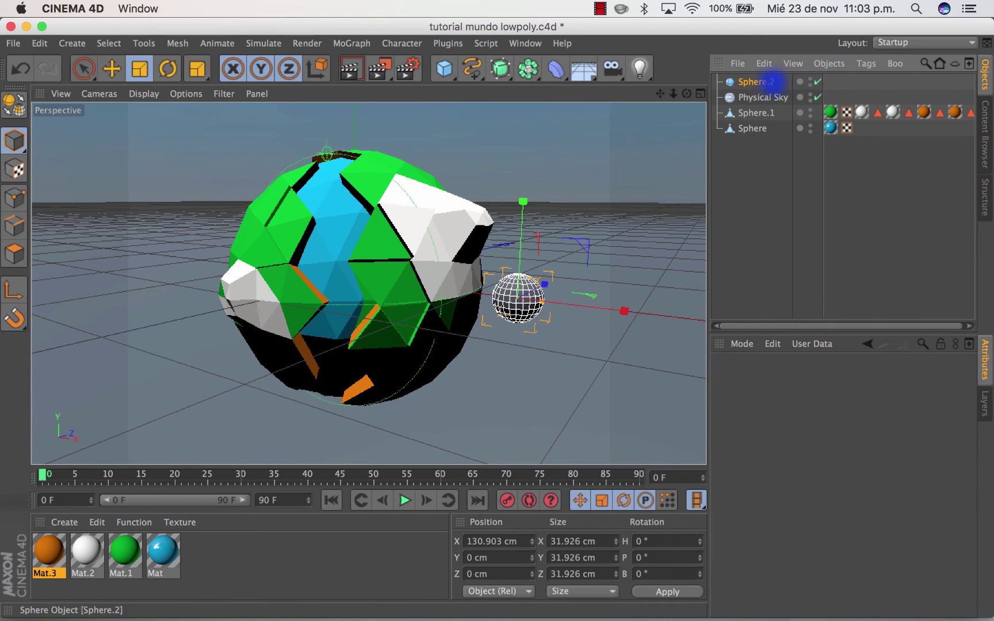
Set the small sphere's Type to Octahedron
click(755, 83)
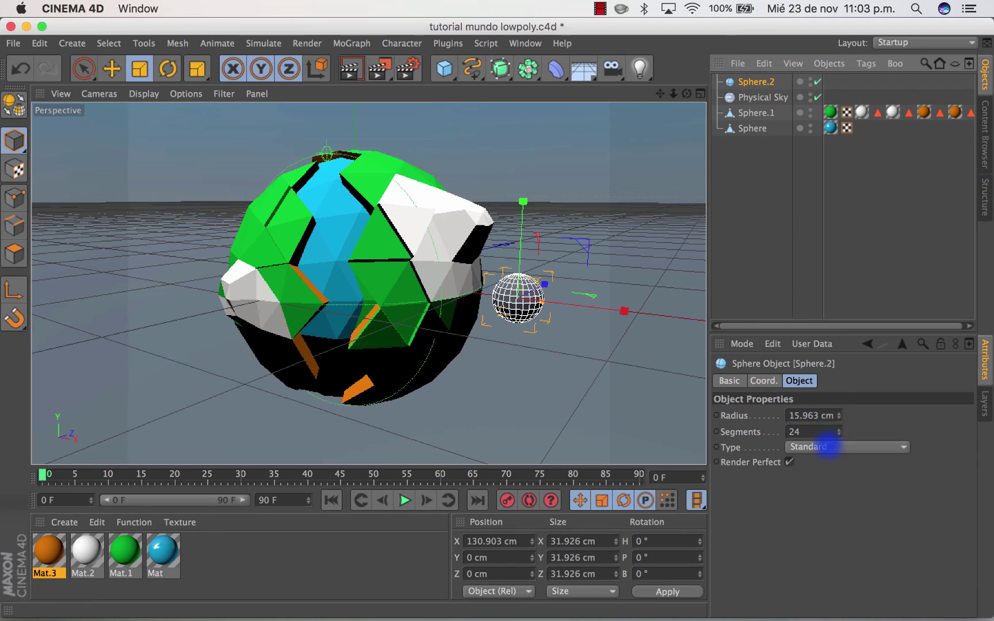
click(828, 447)
click(825, 510)
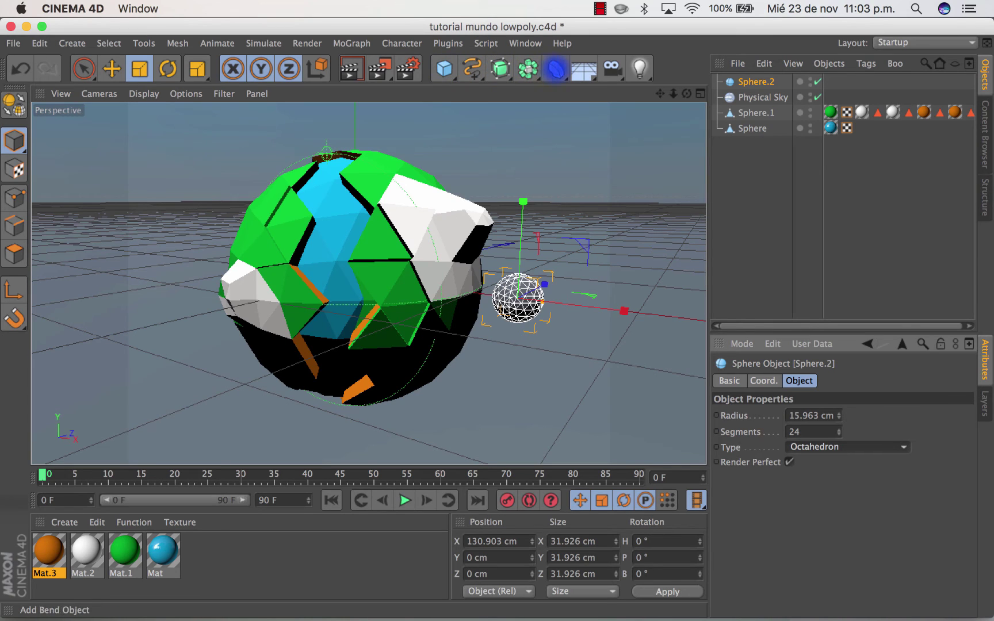
Add a Polygon Reduction deformer under Sphere.2 with Reduction Strength 72%
click(555, 68)
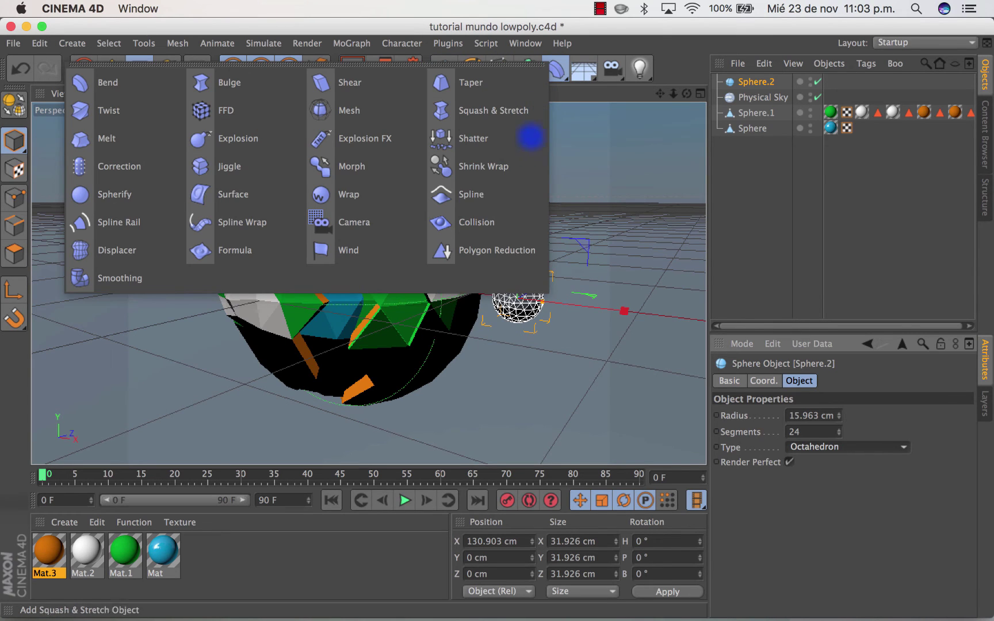
click(505, 250)
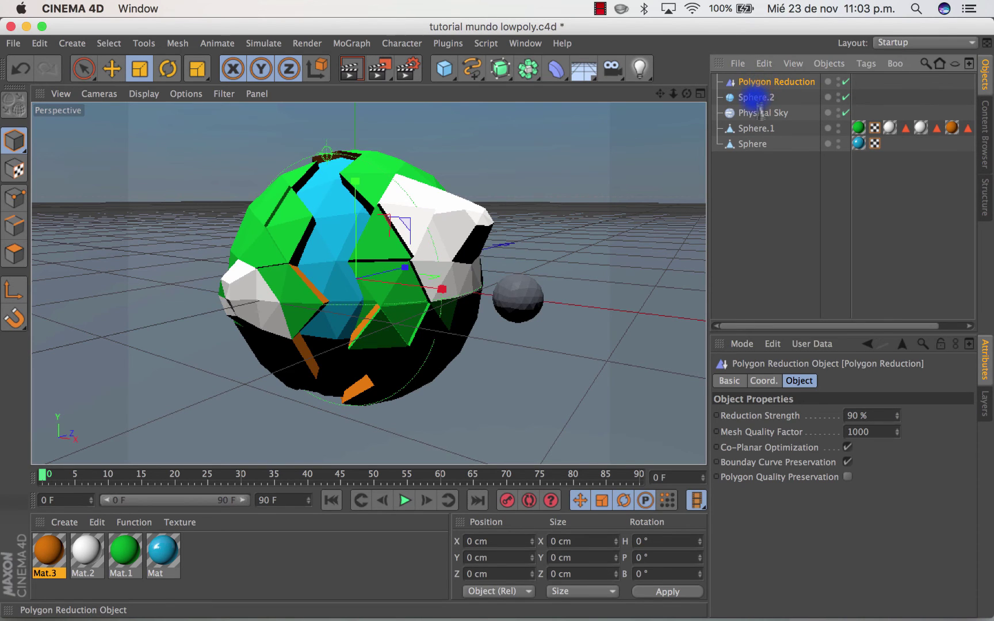
drag(774, 81, 754, 97)
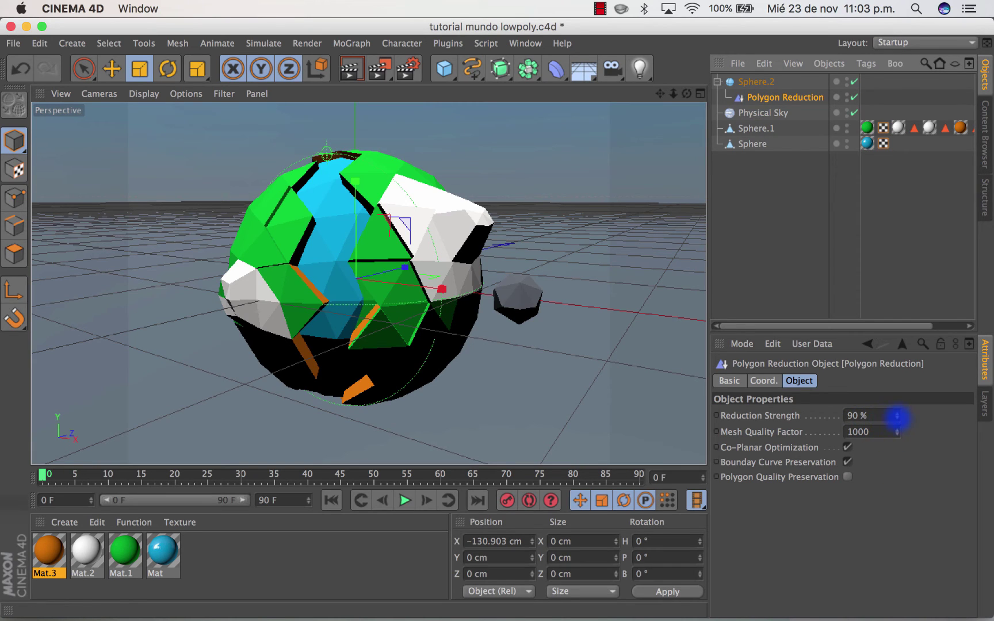
click(896, 417)
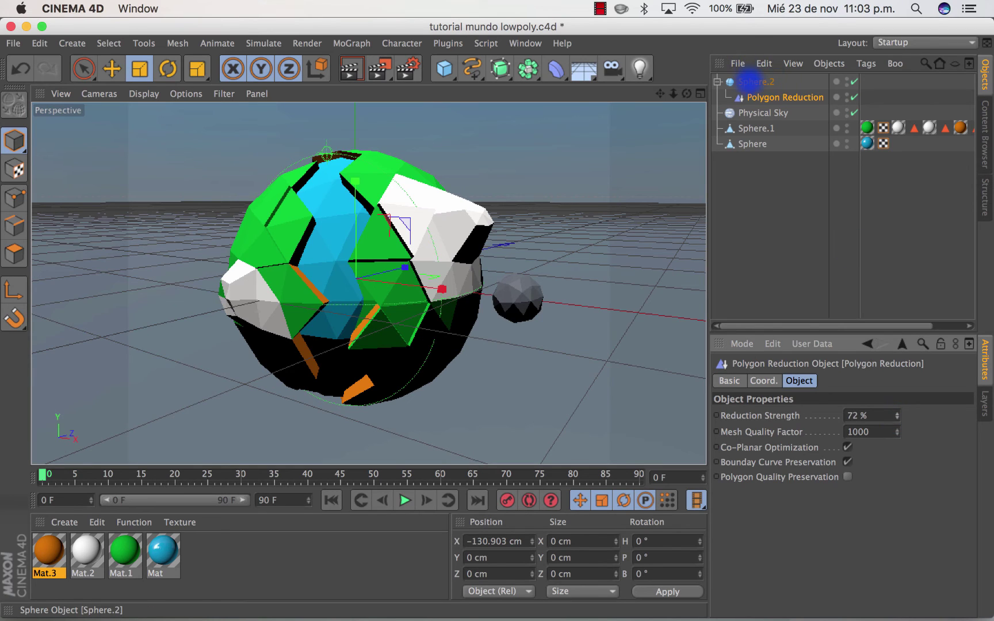
click(742, 82)
Resize the small sphere, make it editable, and re-nest the Polygon Reduction under it
click(140, 69)
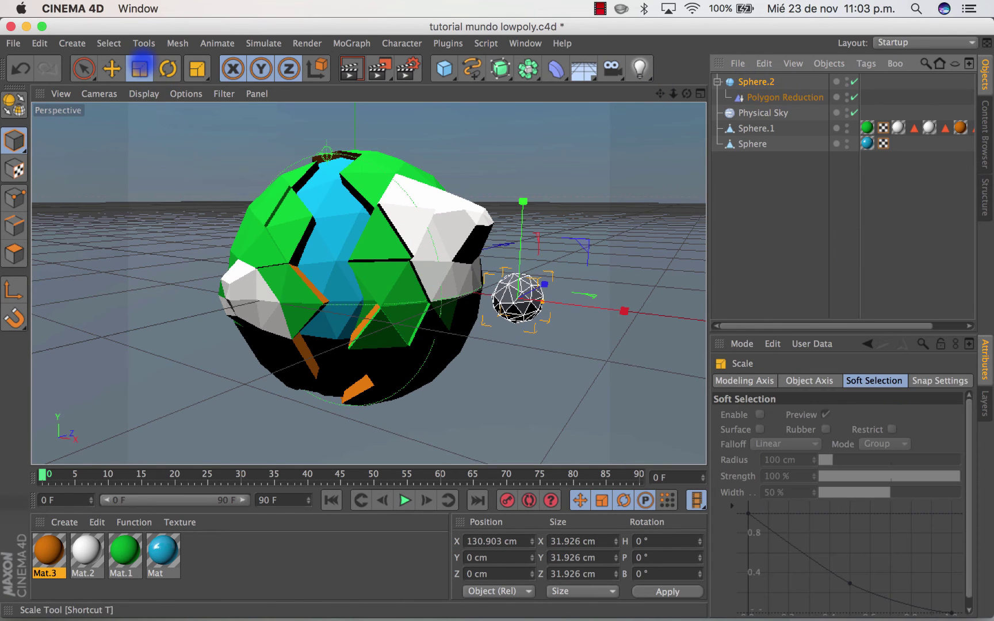
mouse_move(522, 201)
mouse_down()
mouse_move(510, 224)
mouse_move(524, 190)
mouse_up()
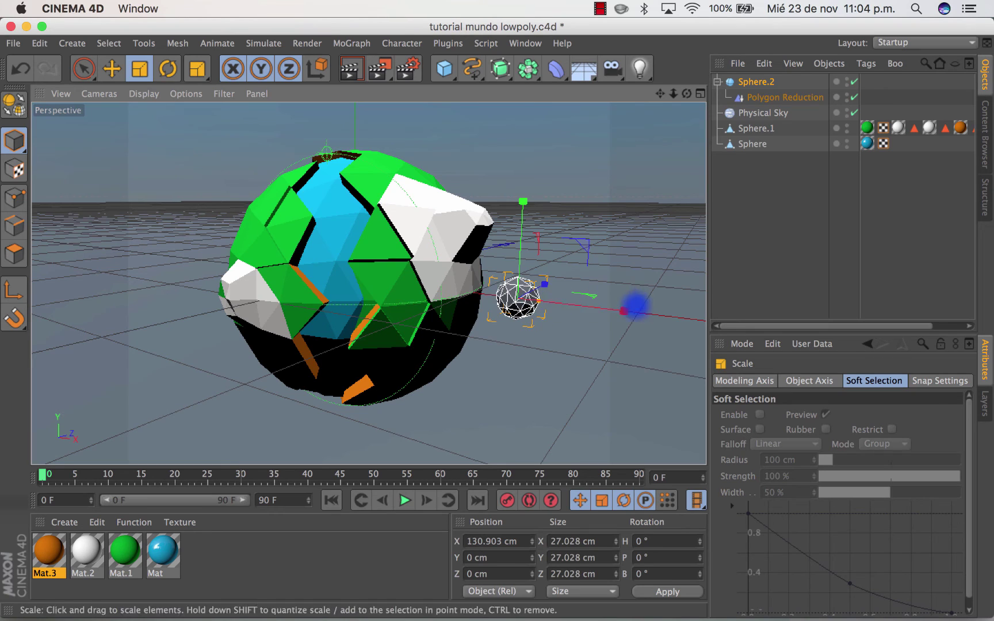
mouse_move(625, 306)
mouse_down()
mouse_move(598, 310)
mouse_move(623, 310)
mouse_up()
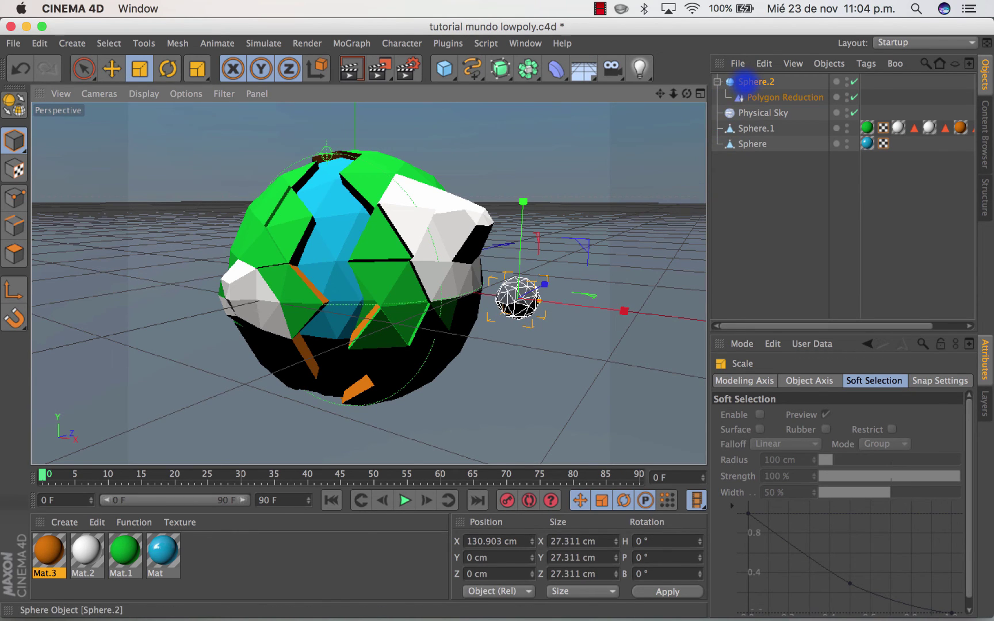
click(755, 96)
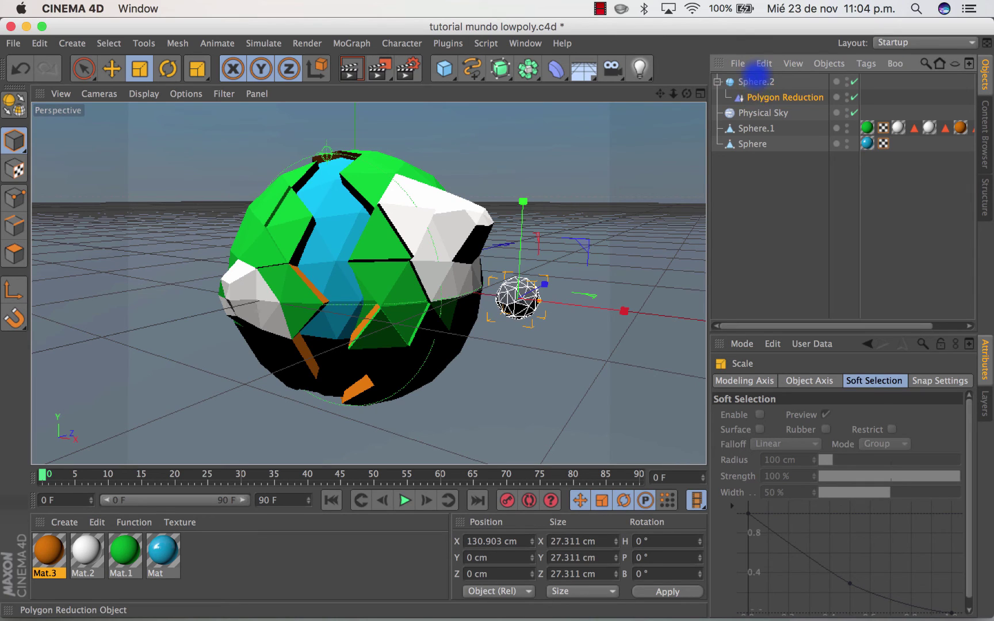
drag(755, 77, 755, 81)
click(751, 96)
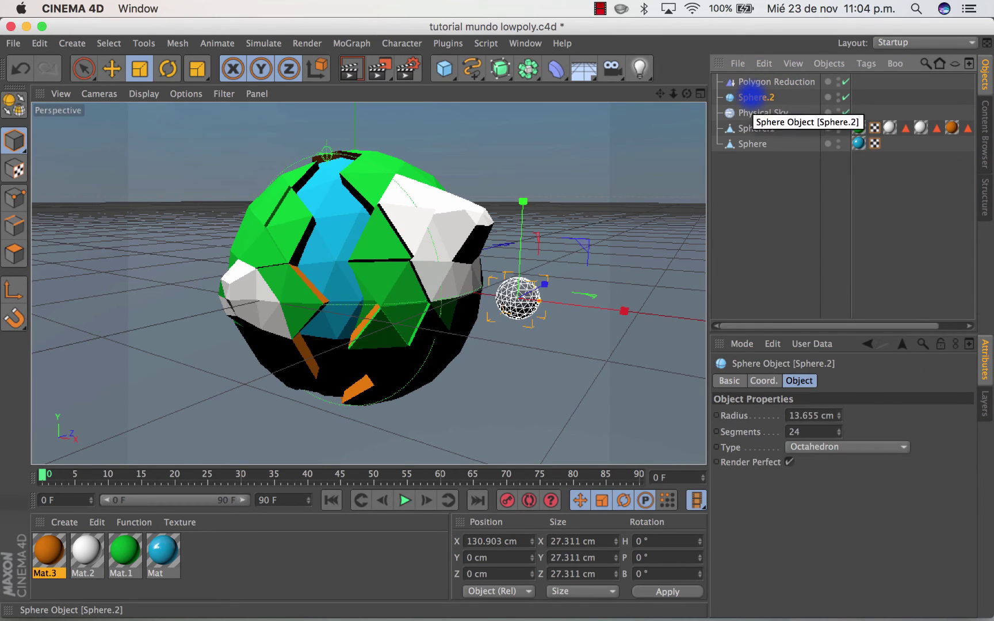
key(c)
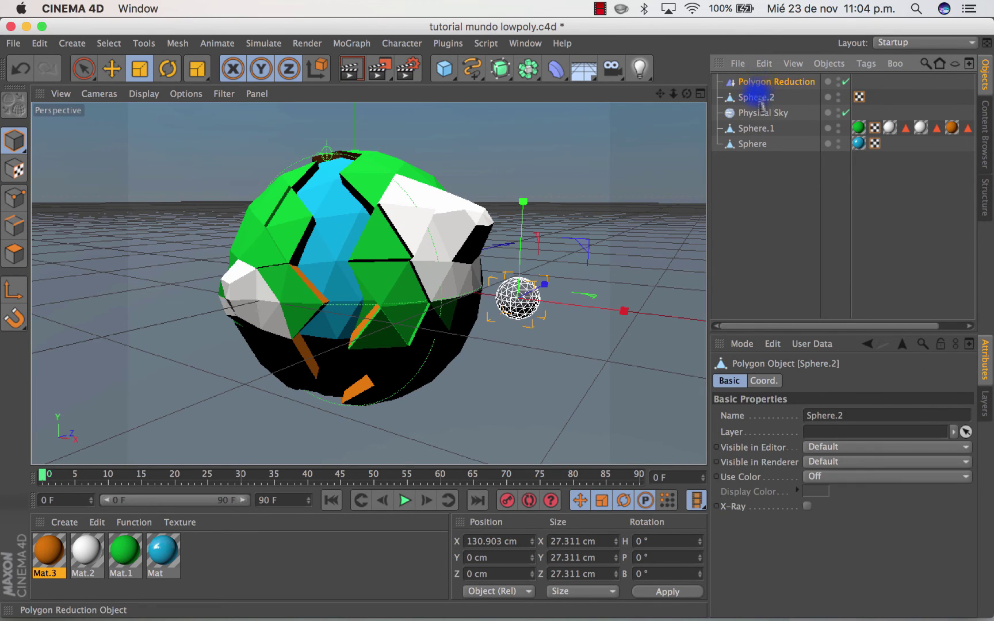
drag(755, 97, 754, 95)
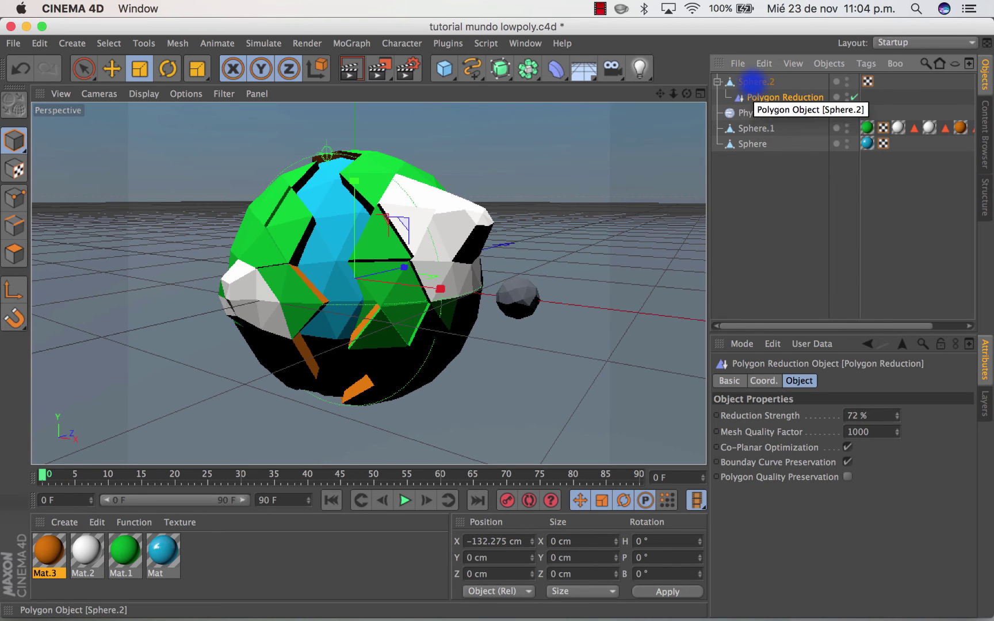
Stretch the cloud sphere to 32.816 cm along X and duplicate it
click(755, 81)
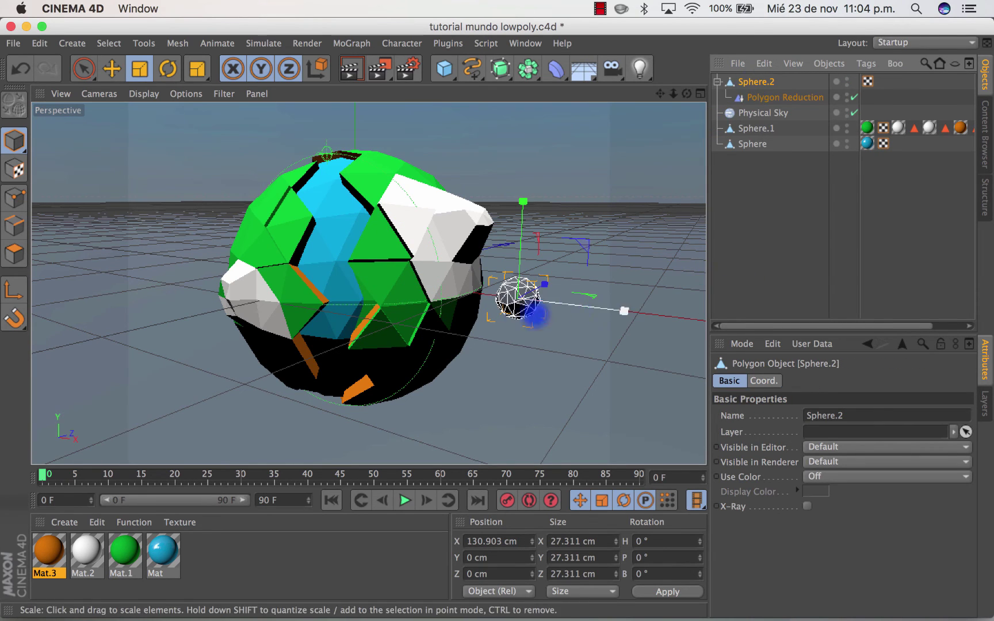
drag(623, 310, 645, 309)
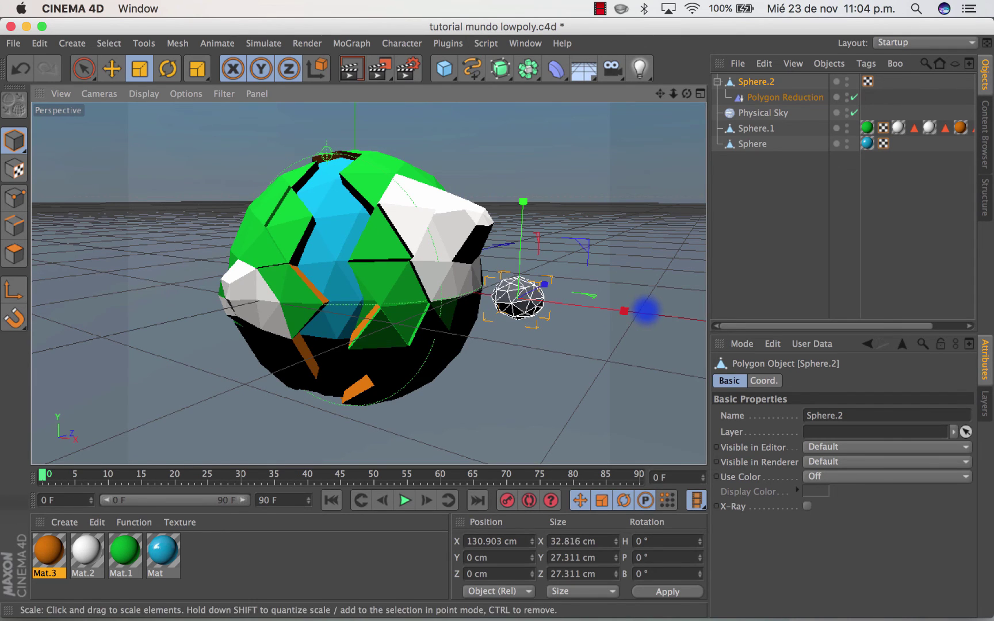
click(766, 202)
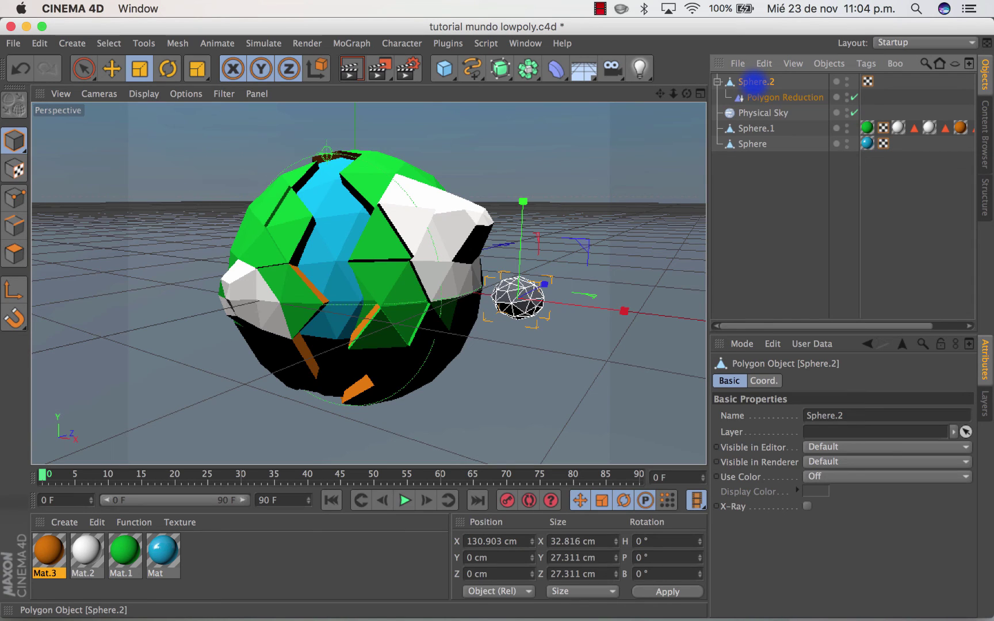
key(super+c)
key(super+v)
Slide the duplicate cloud right and set its Polygon Reduction strength to 62%
click(83, 69)
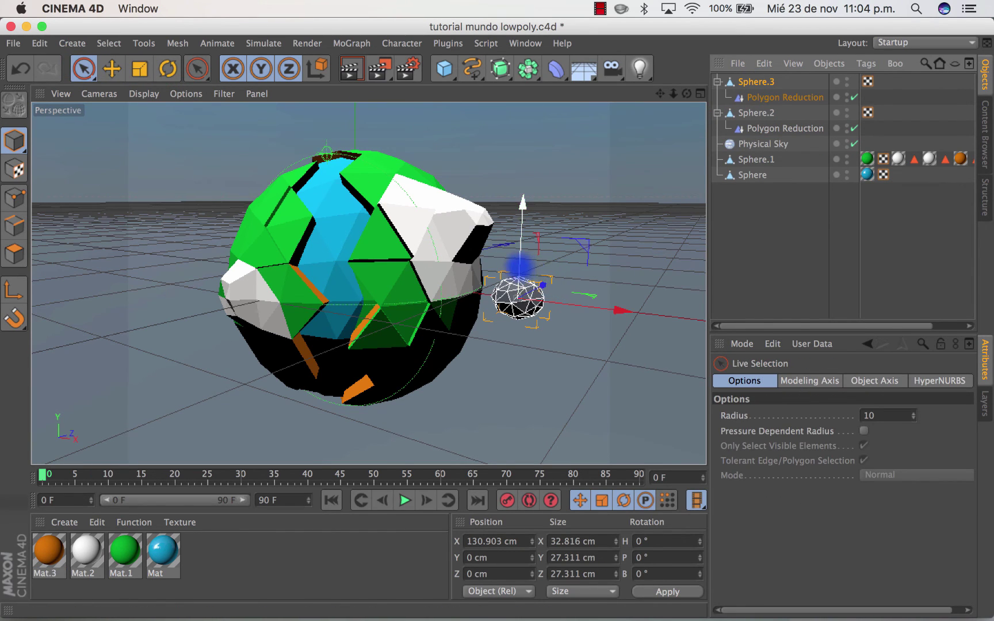
drag(587, 304, 610, 308)
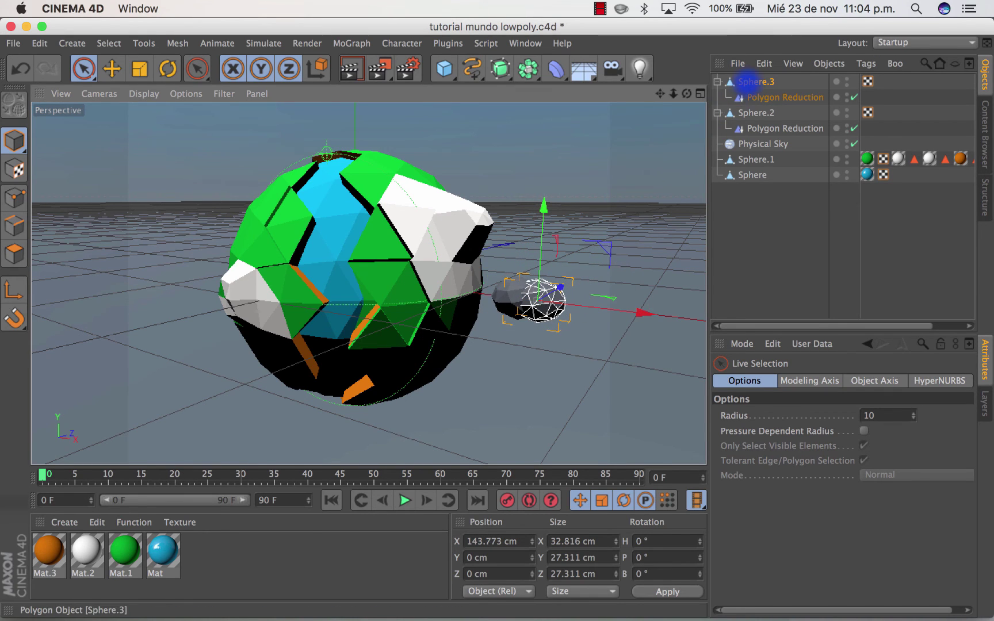
click(755, 97)
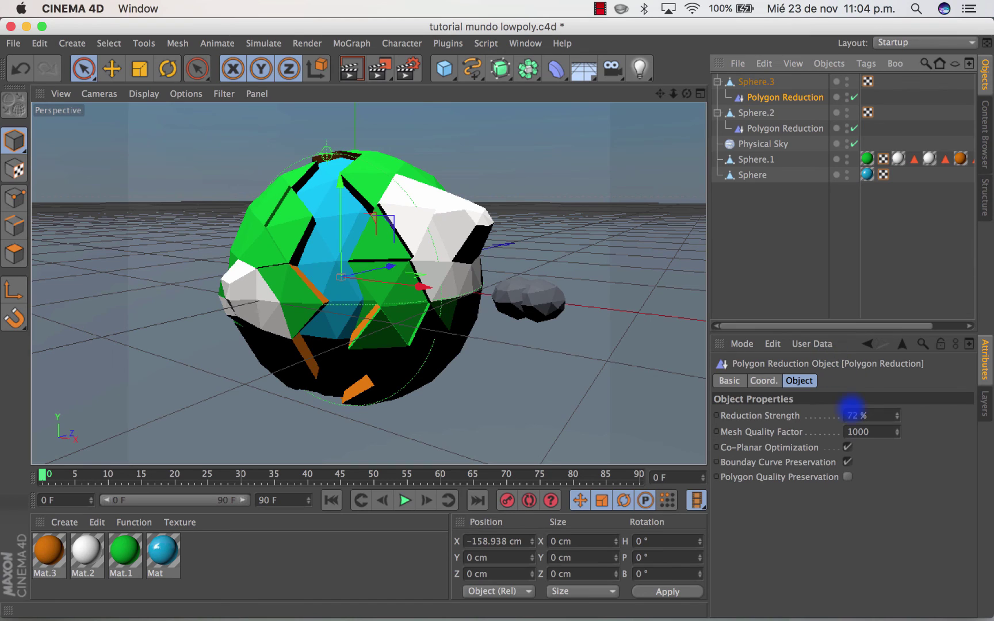
drag(896, 416, 896, 415)
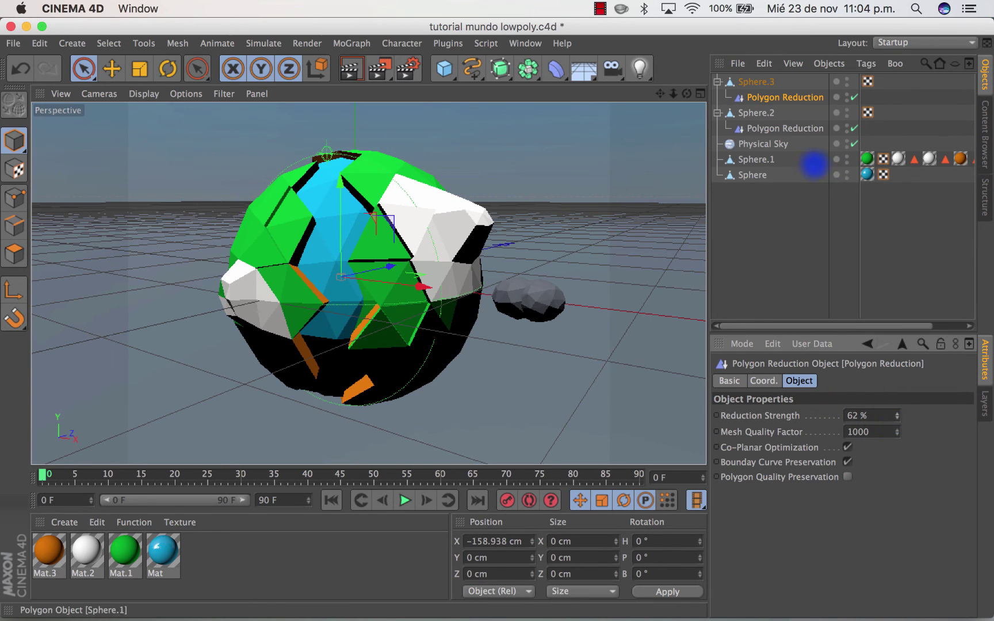
click(750, 81)
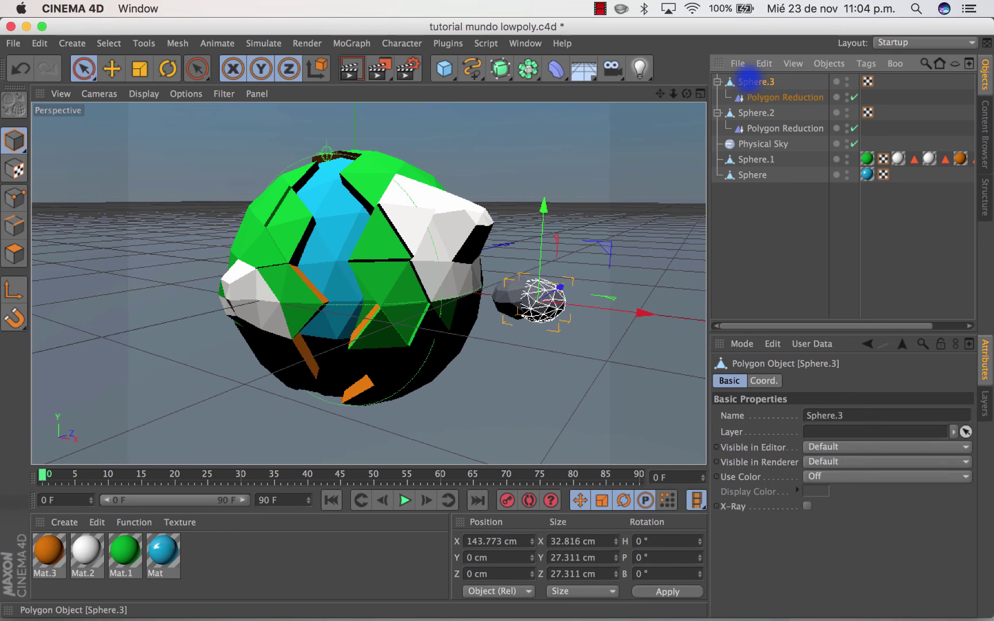
Scale Sphere.3 to about 19.8 × 19.6 × 22.5 cm and raise it to Y 14.673 cm over the first cloud
click(140, 69)
drag(543, 204, 530, 245)
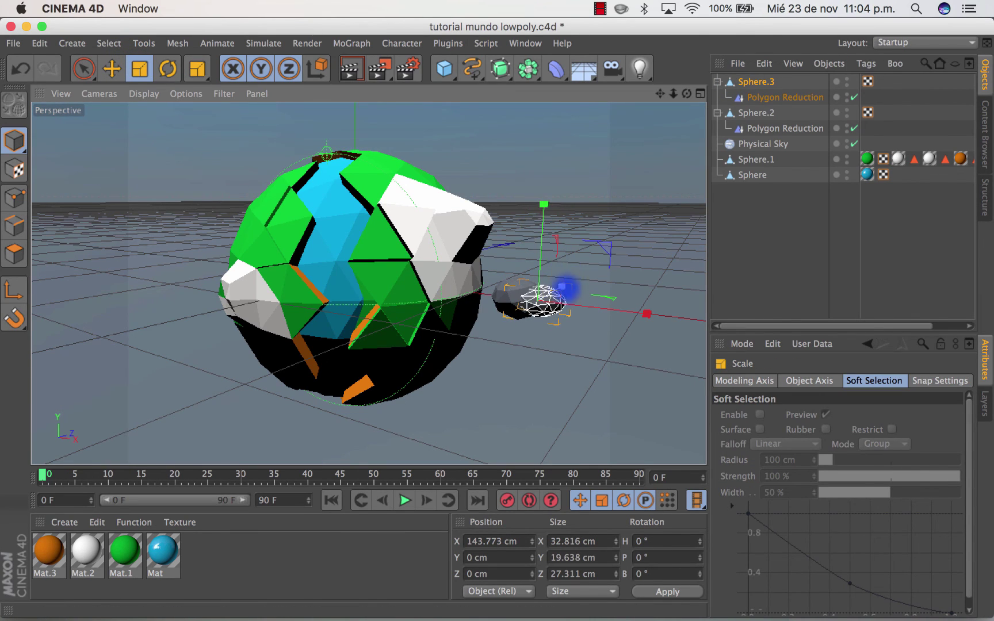
mouse_move(566, 286)
mouse_down()
mouse_move(551, 293)
mouse_move(561, 287)
mouse_up()
drag(647, 313, 603, 304)
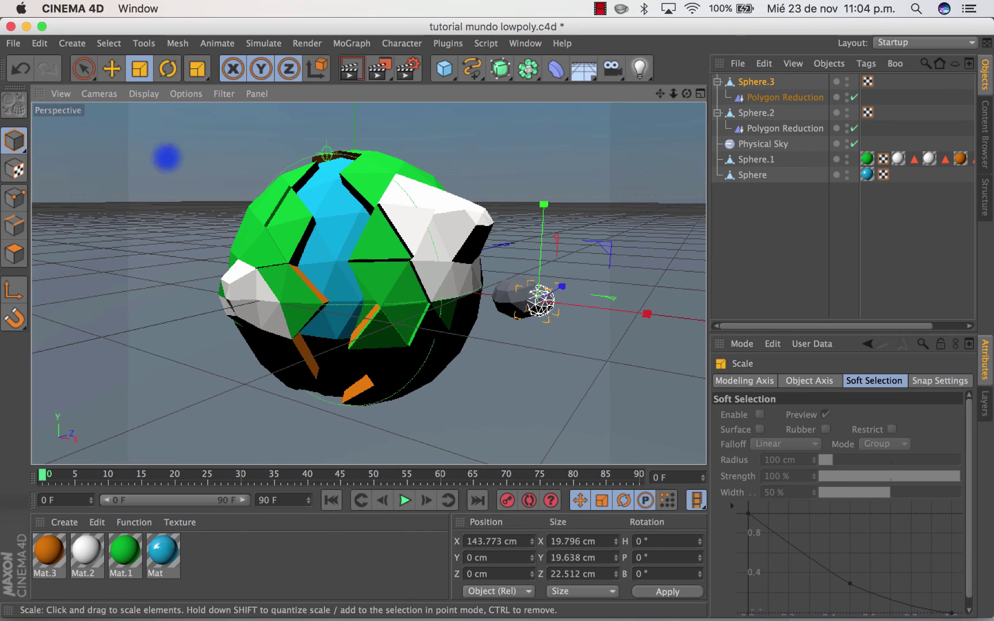
click(107, 65)
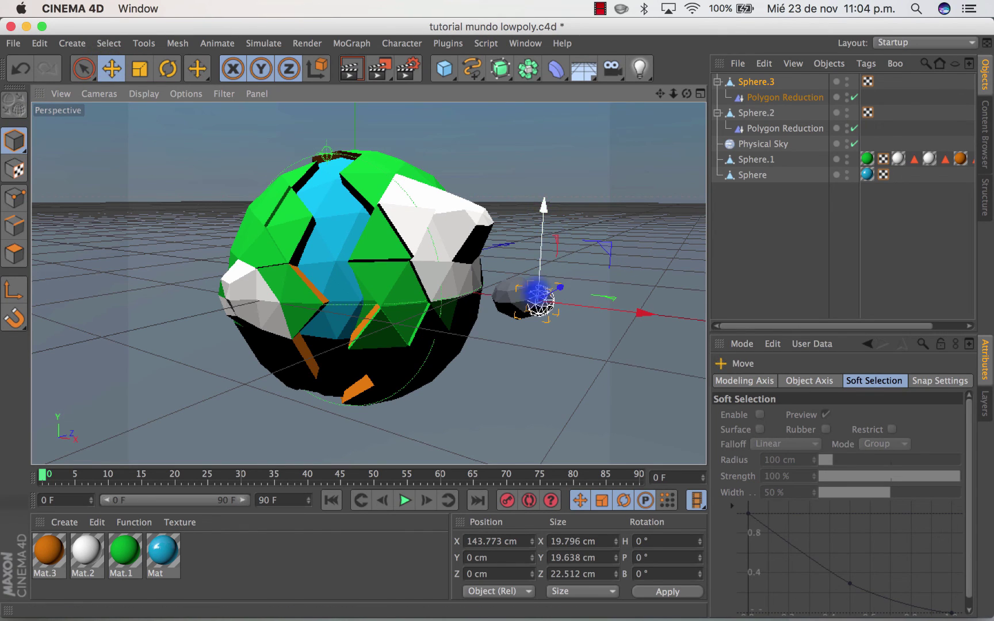
drag(543, 259, 544, 236)
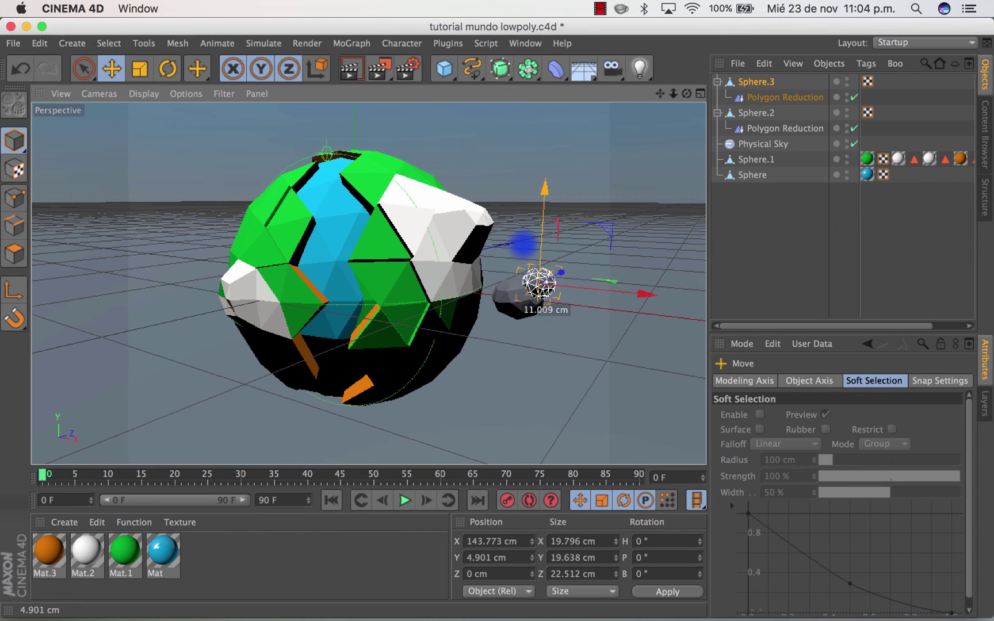
drag(644, 287, 595, 288)
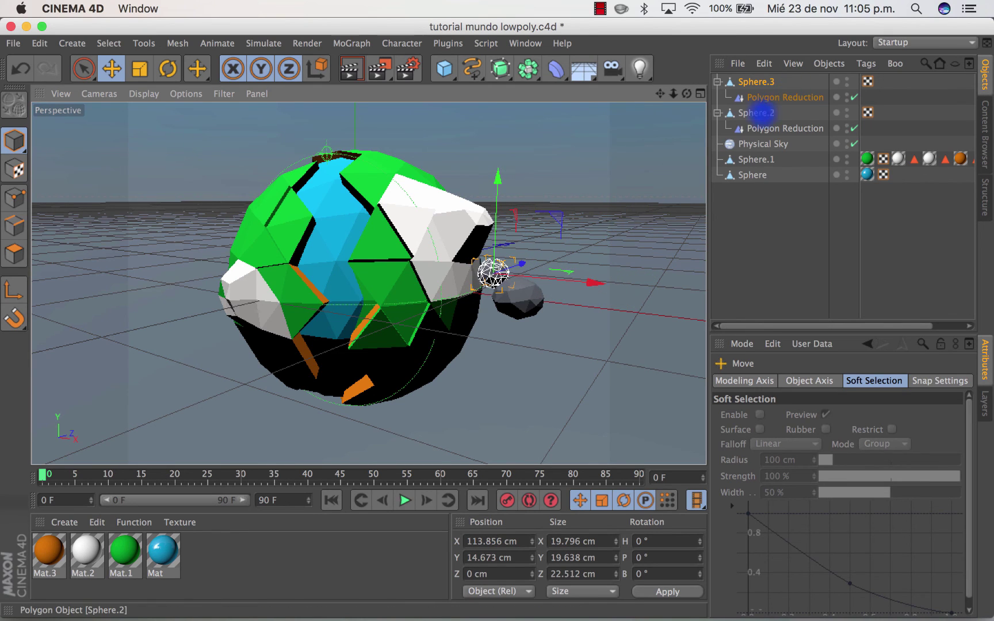
Apply the white Mat.2 material to Sphere.3 and Sphere.2
click(712, 112)
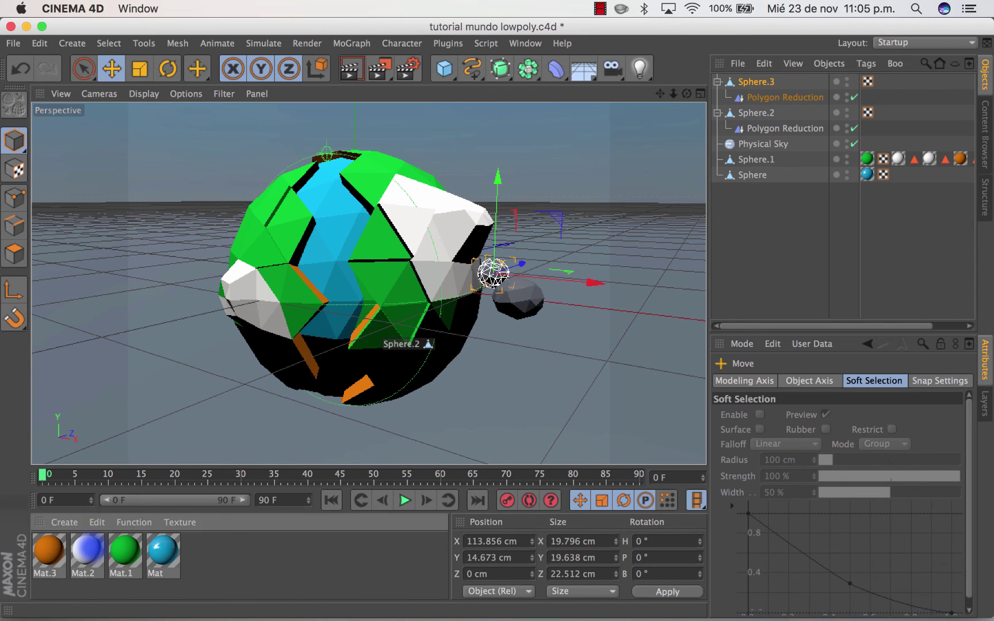
click(738, 98)
drag(86, 550, 747, 82)
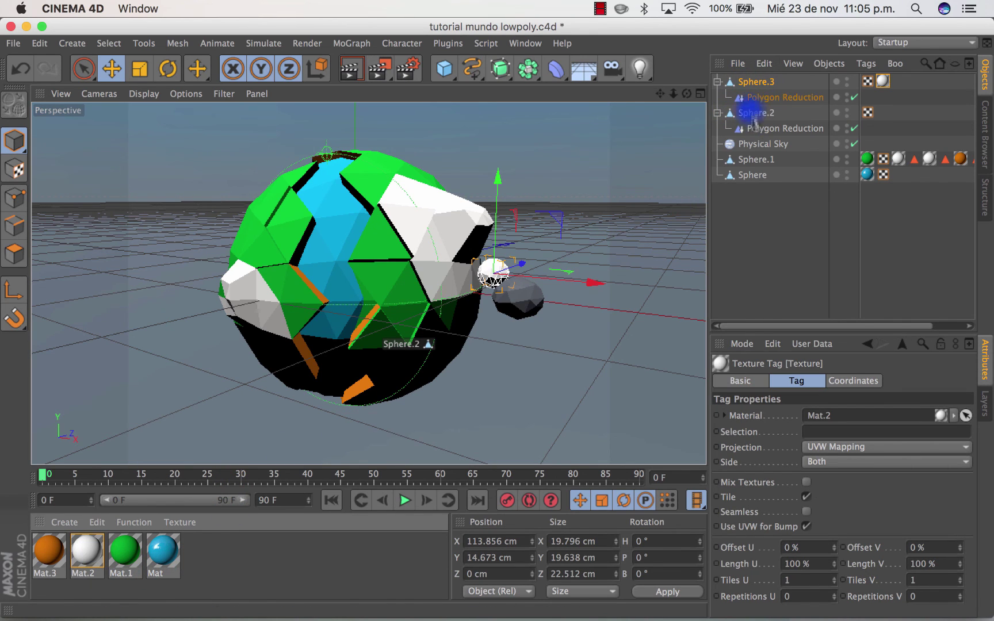
drag(87, 551, 752, 114)
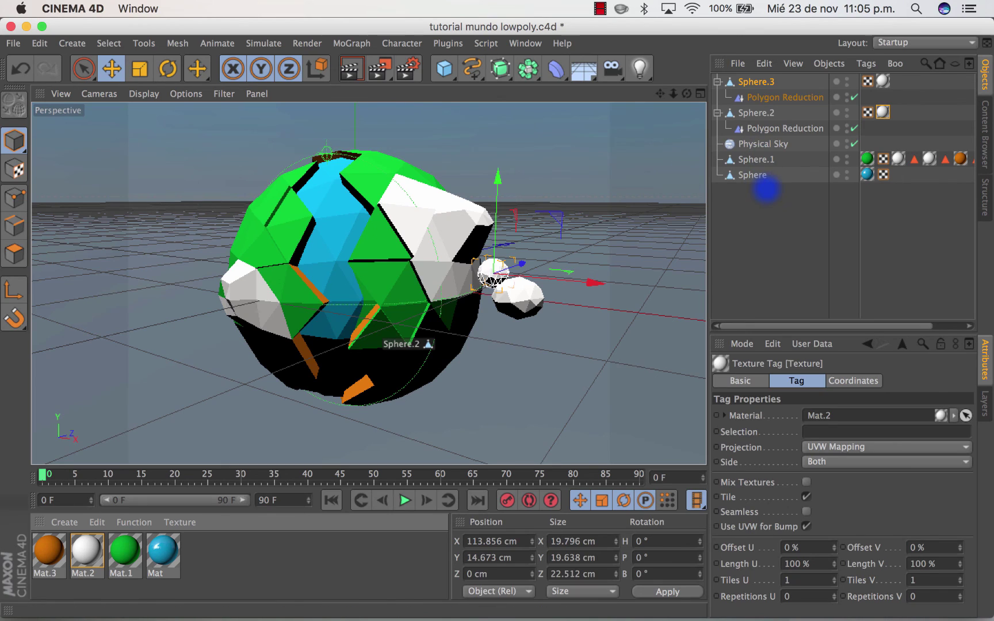
click(765, 190)
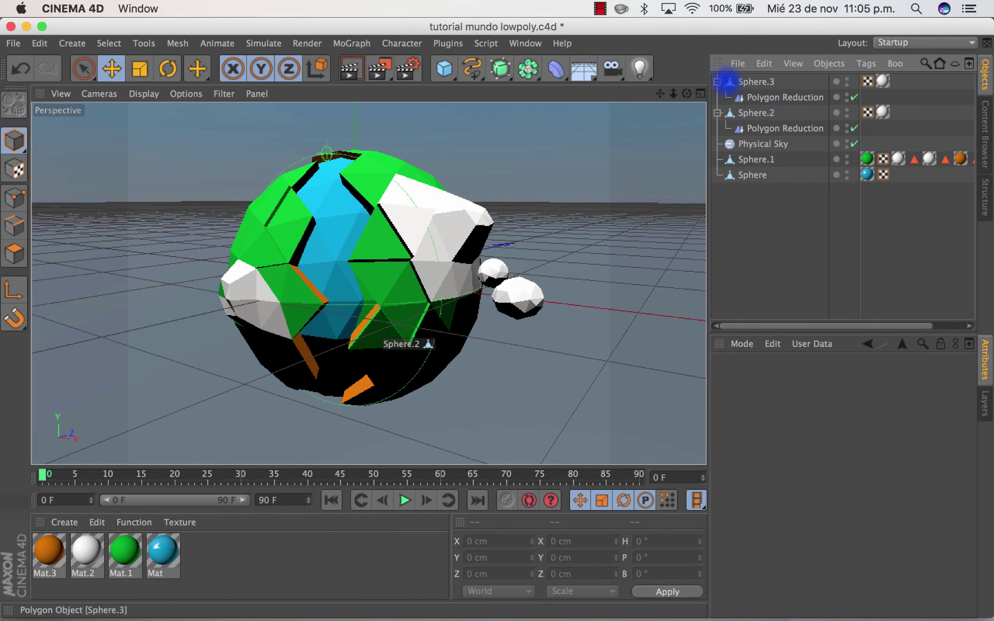
Duplicate the cloud pair and place the copies left of the planet at Y 31.168 cm
click(716, 81)
click(716, 97)
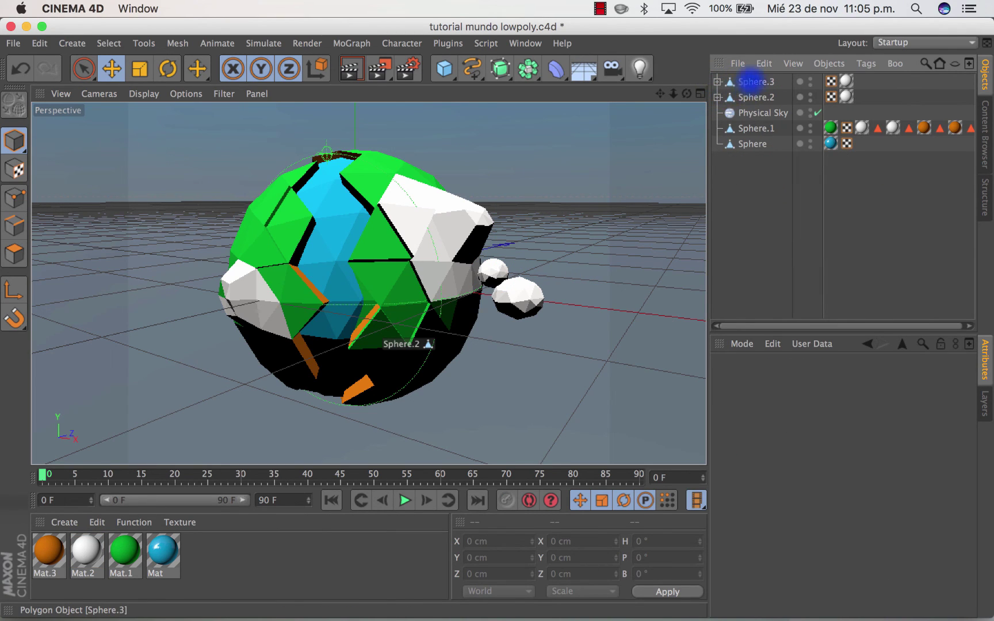
click(750, 81)
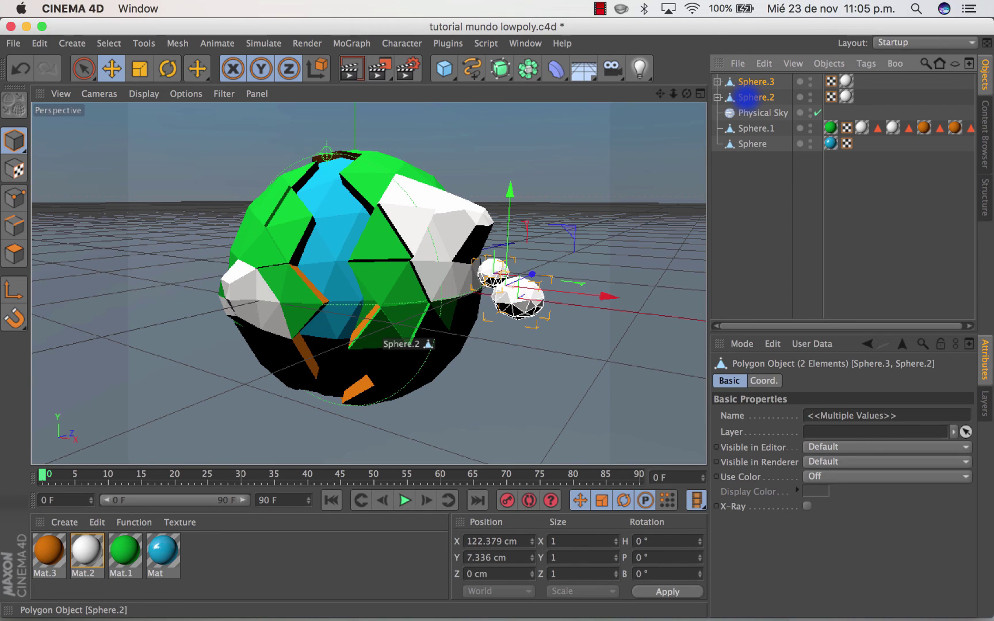
key(ctrl+c)
key(ctrl+v)
mouse_move(514, 262)
mouse_down()
mouse_move(530, 271)
mouse_move(452, 363)
mouse_move(227, 315)
mouse_move(250, 283)
mouse_move(178, 302)
mouse_up()
drag(159, 240, 187, 198)
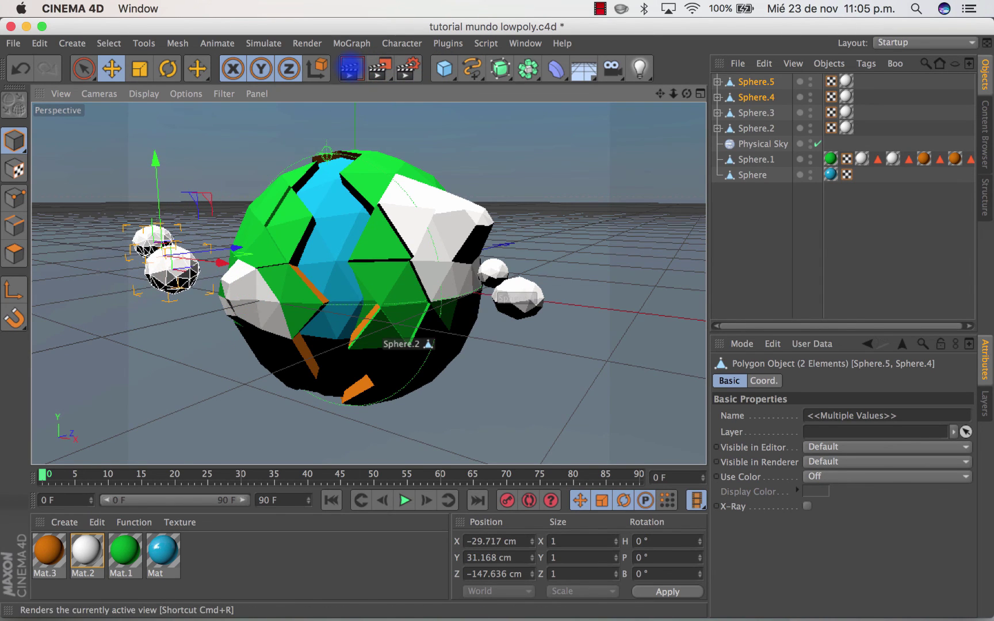
Render the viewport showing the planet flanked by white cloud pairs on both sides
click(349, 69)
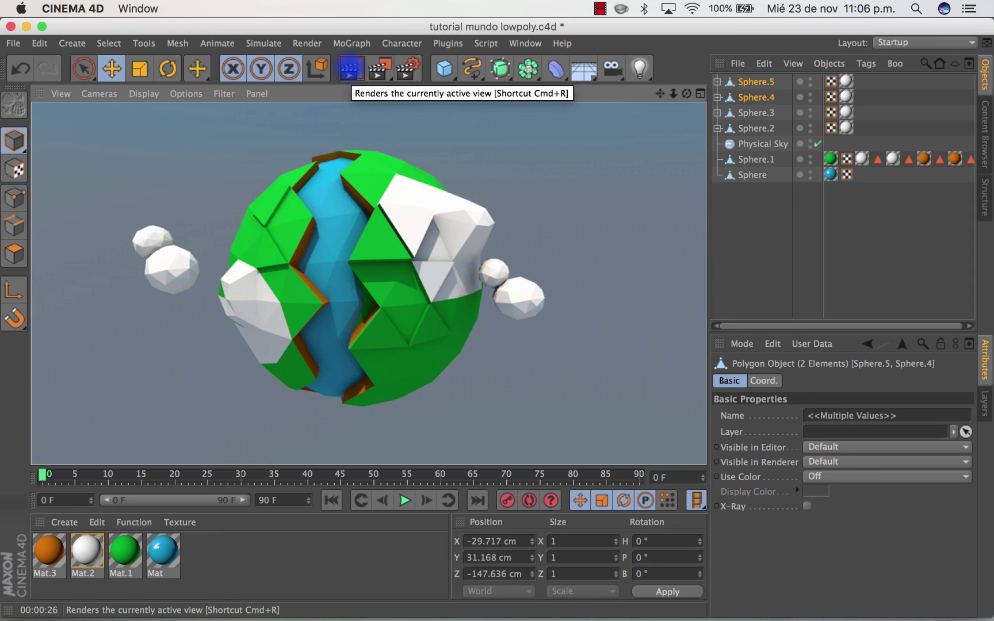
click(349, 67)
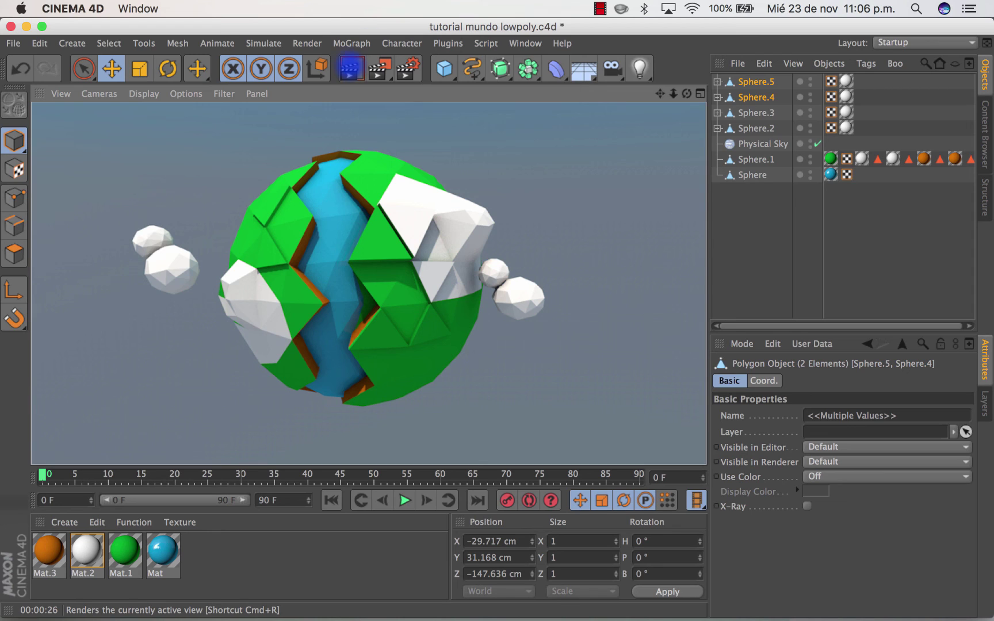
click(600, 8)
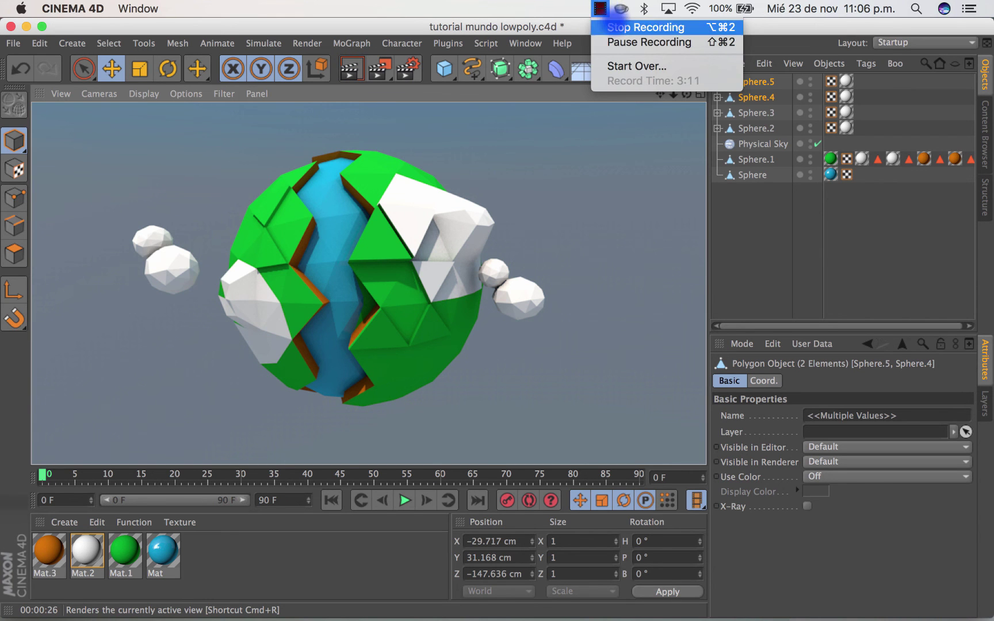
click(611, 27)
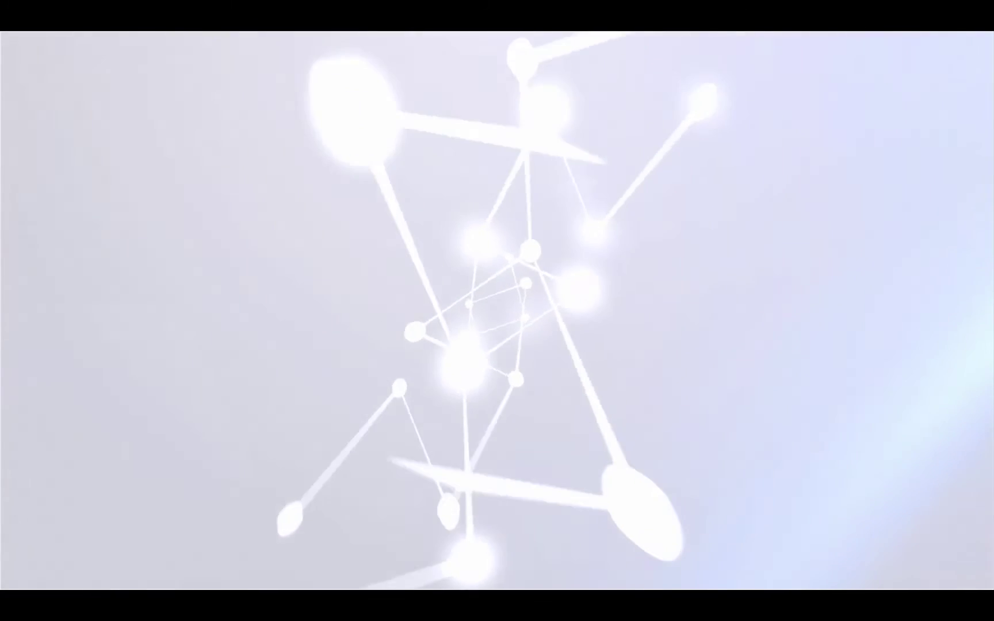